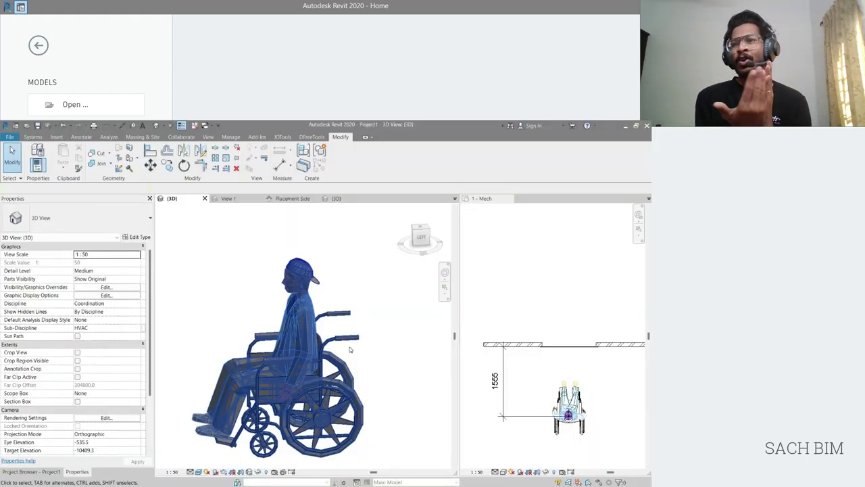
- Zoom out and orbit the 3D view to face the brick wall, sliding door and wheelchair
scroll(384, 362, "down", 3)
middle_click_drag(387, 378, 347, 433, "shift")
left_click(606, 450)
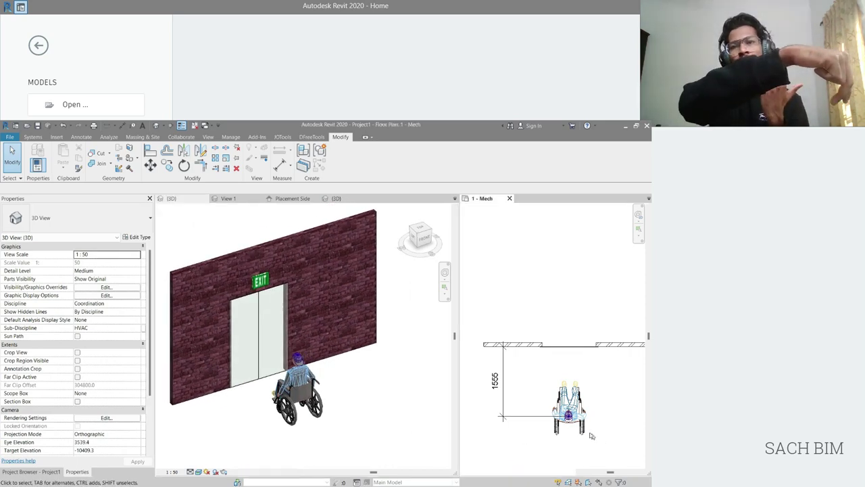
- Move the wheelchair figure in the plan through the doorway to 1945 beyond the wall
left_click(570, 412)
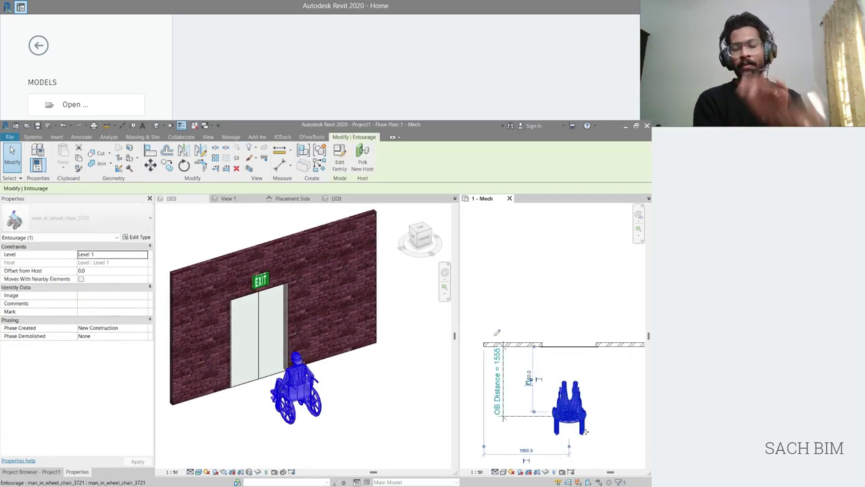
left_click_drag(570, 405, 570, 399)
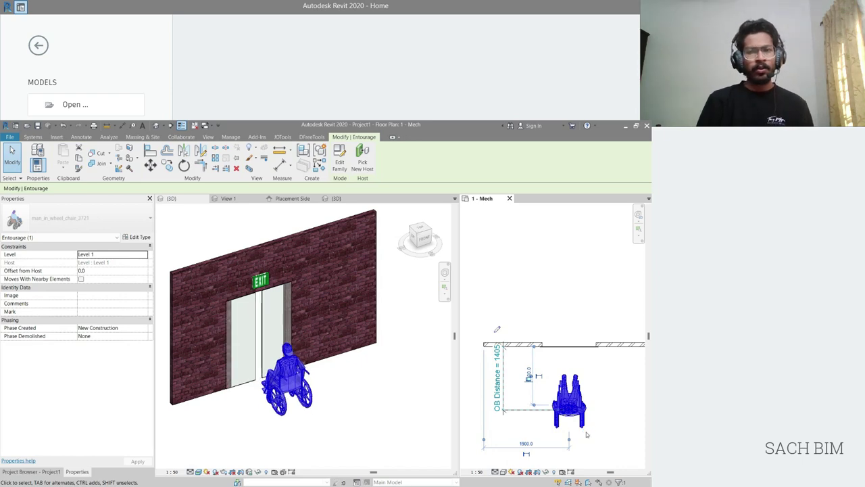
key("Up")
key("Up")
key("Up")
key("Up")
key("Up")
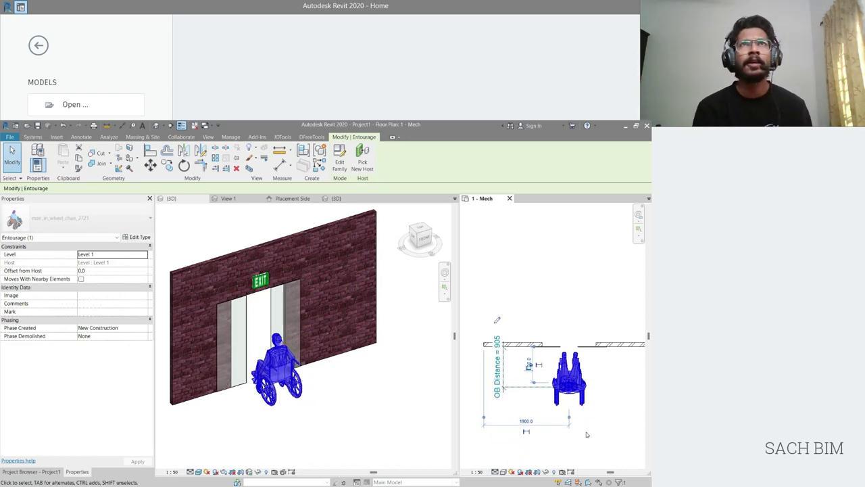
key("Up")
key("Up")
key("Up")
key("Up")
key("Up")
key("Up")
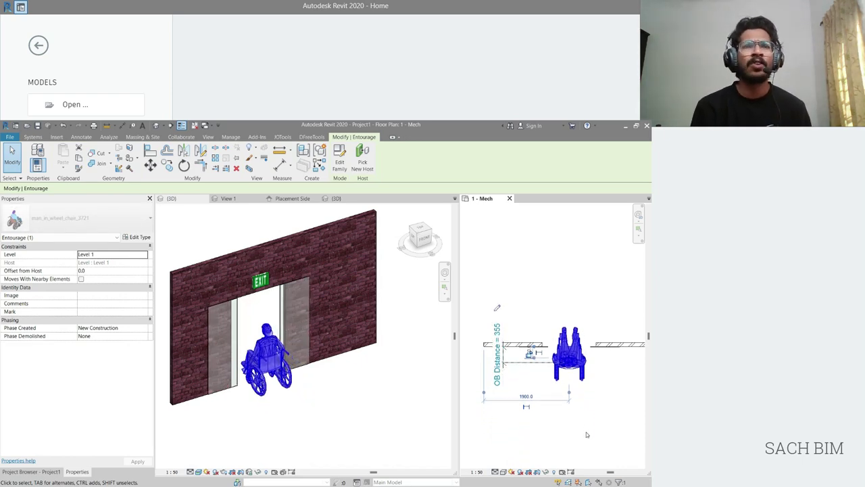
key("Up")
key("Up")
key("Up")
key("Up")
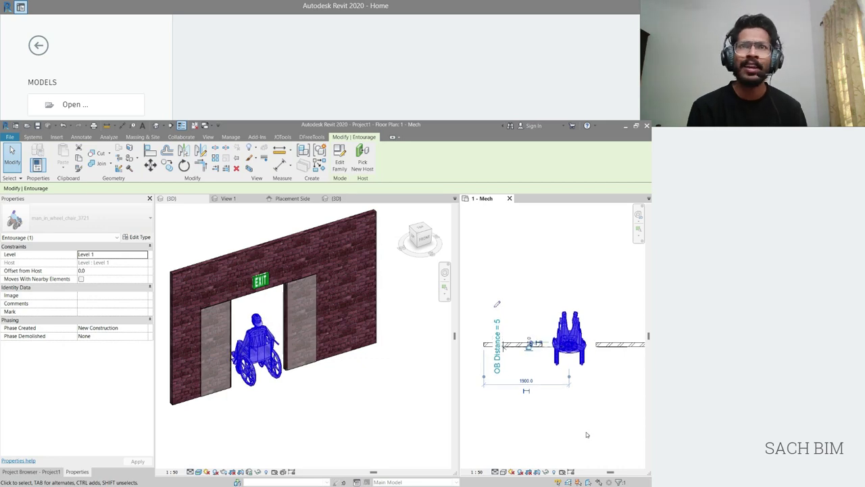
key("Up")
key("Up")
key("Up")
key("Up")
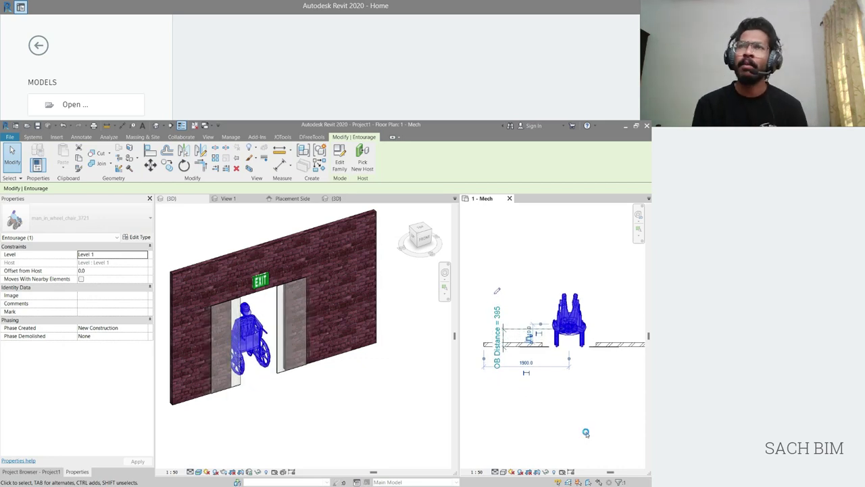
key("Up")
key("Up")
key("Up")
key("Up")
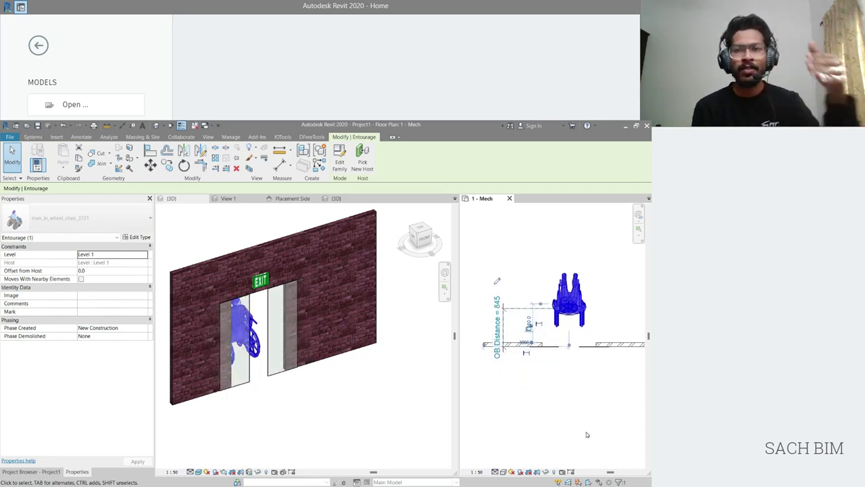
key("Up")
key("Up")
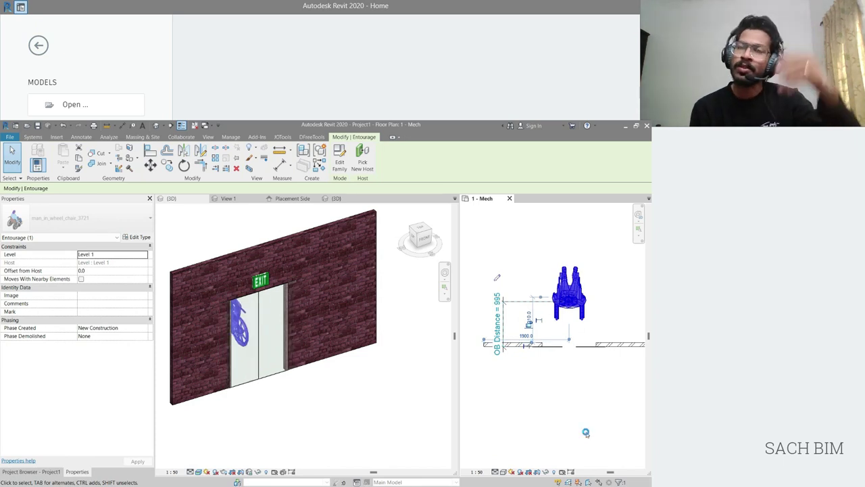
key("Up")
key("Up")
key("Up")
key("Up")
key("Up")
key("Up")
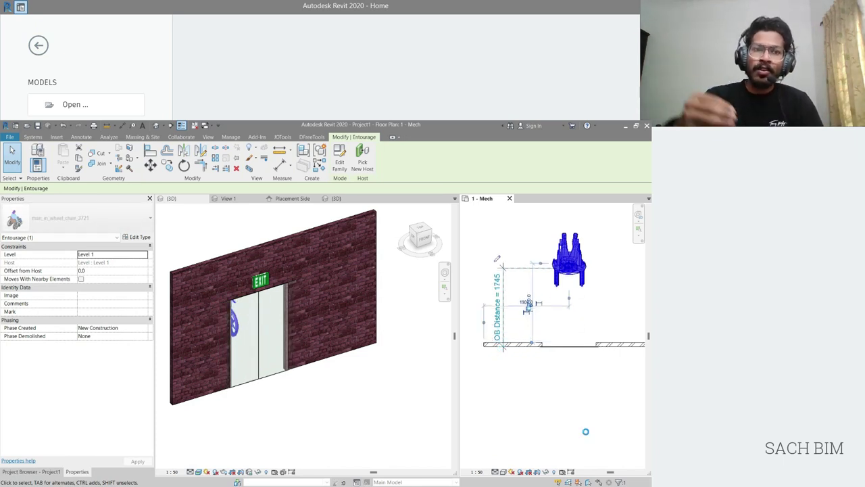
key("Up")
key("Up")
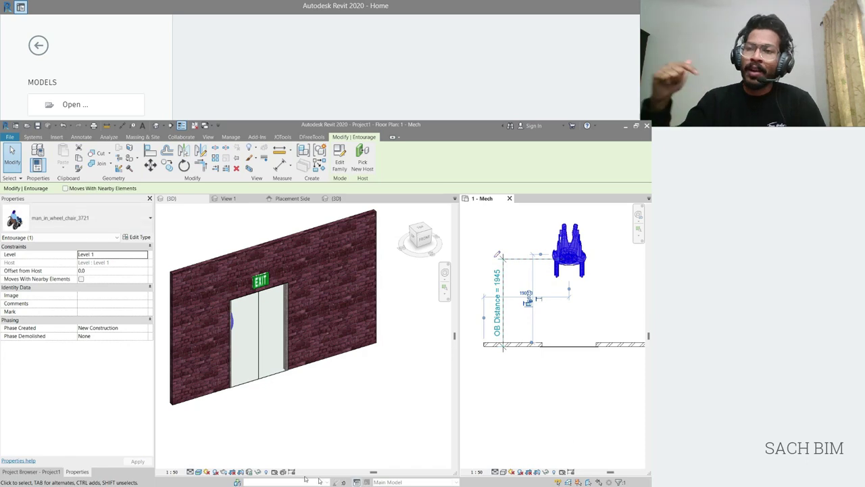
- Orbit the 3D view to a straight view showing the glass door closed again
left_click(329, 401)
middle_click_drag(329, 401, 239, 343, "shift")
key("Escape")
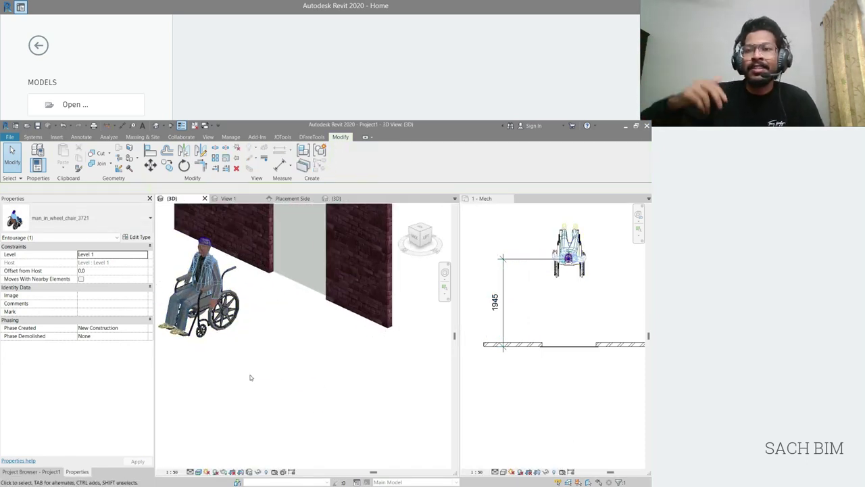
middle_click_drag(250, 378, 234, 351, "shift")
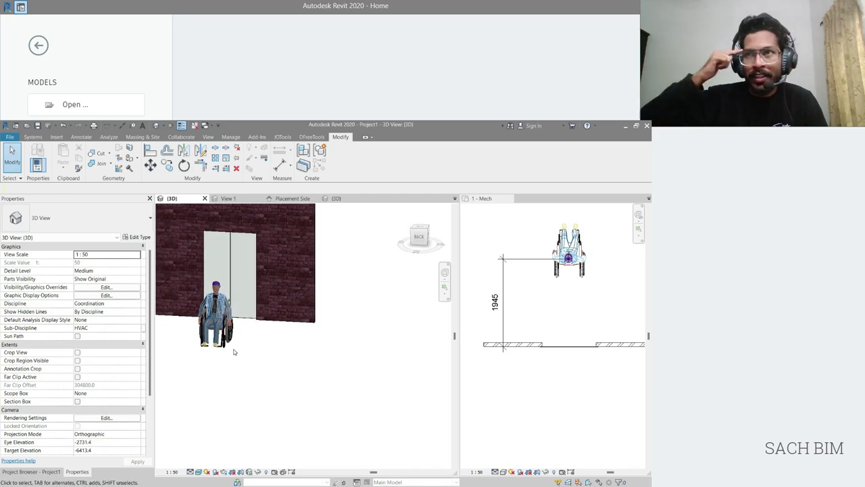
scroll(321, 412, "up", 5)
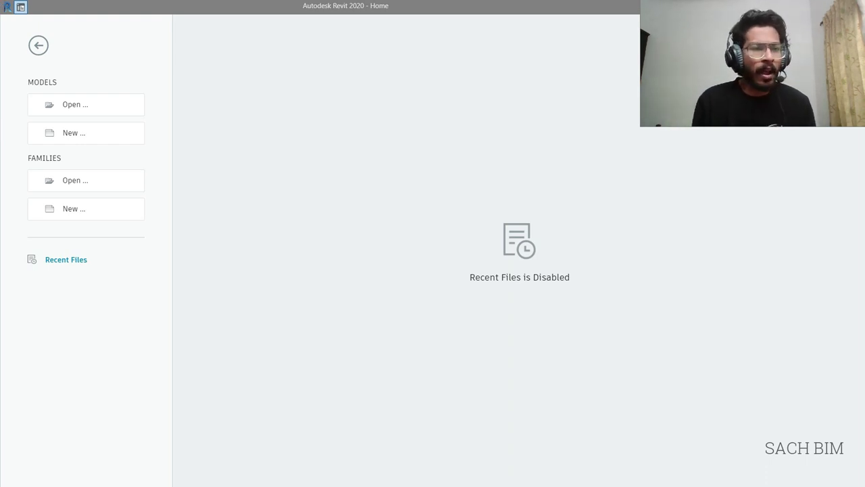
- Create a new family from the Metric Generic Model wall based.rft template
left_click(120, 221)
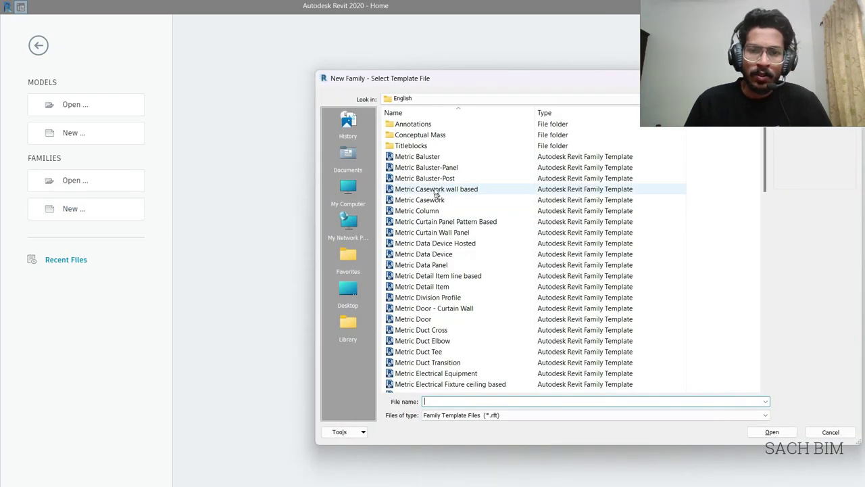
left_click_drag(416, 79, 343, 95)
scroll(351, 200, "down", 7)
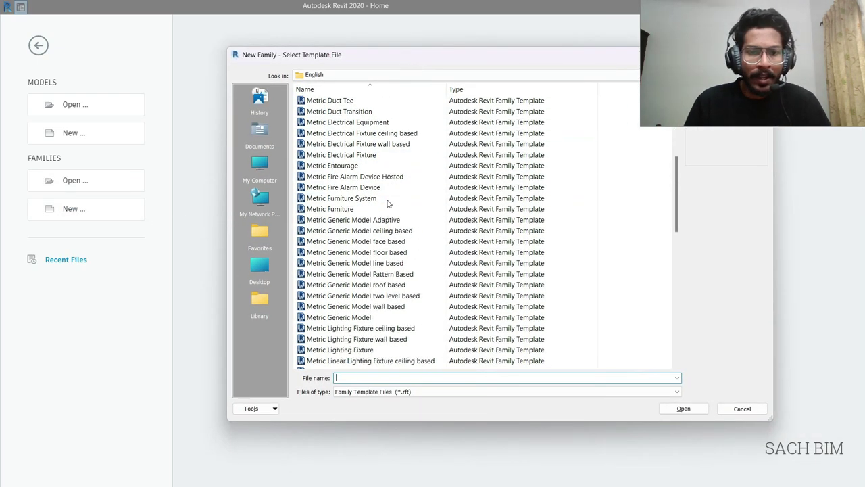
left_click(403, 308)
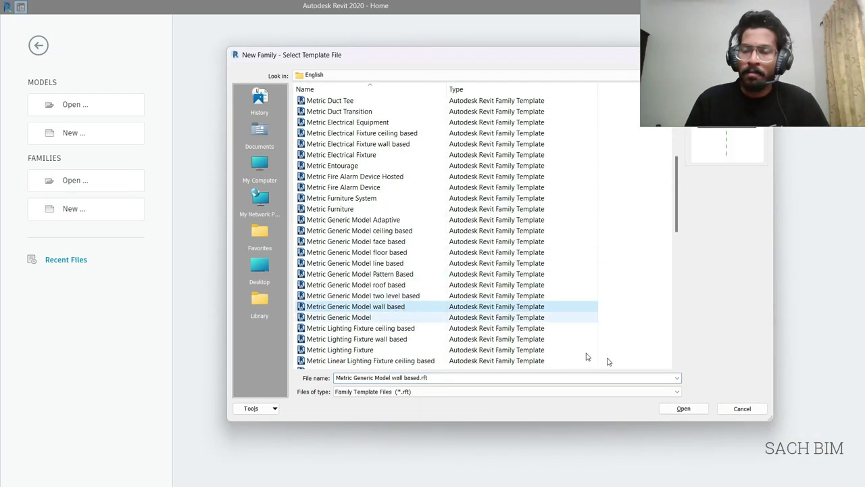
left_click(676, 409)
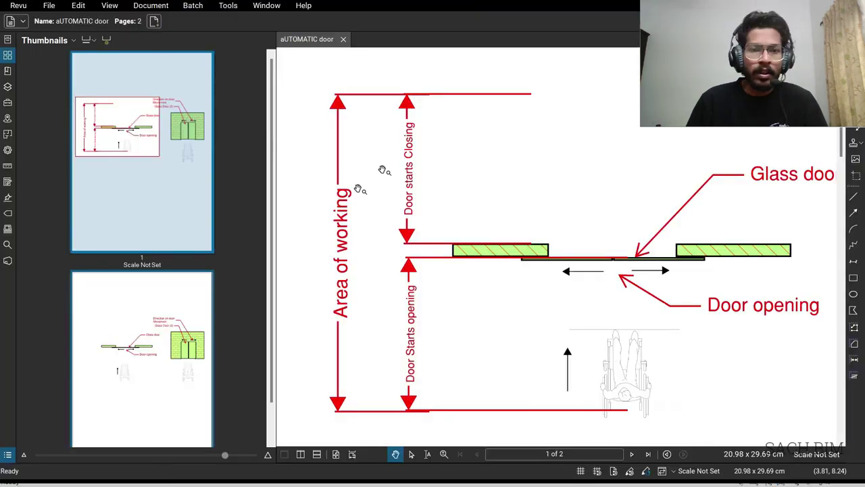
- Pan the automatic door PDF and hide the page thumbnails panel
scroll(376, 241, "down", 2)
left_click_drag(464, 280, 396, 280)
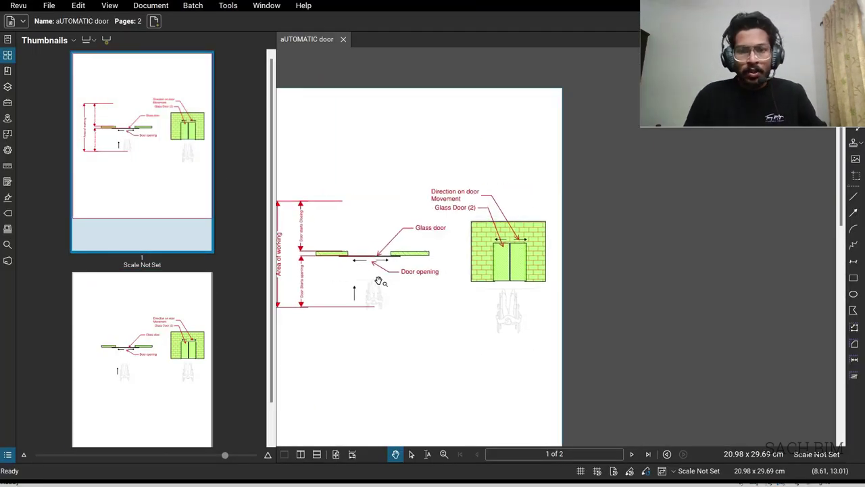
left_click(8, 56)
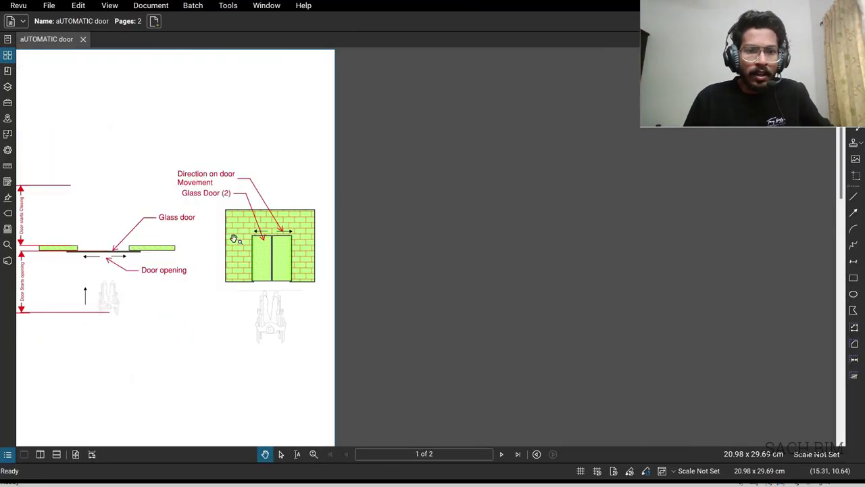
scroll(254, 300, "up", 5)
- Move the wheelchair image toward the door and slide both glass panels open
left_click(310, 287)
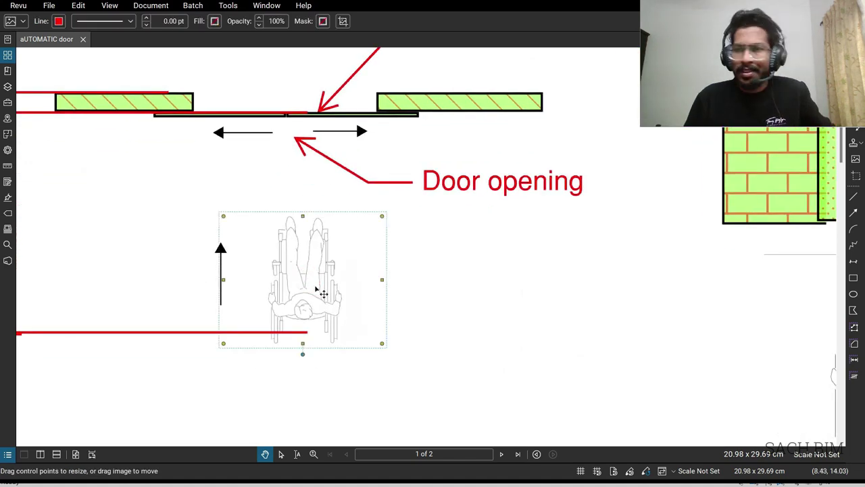
left_click_drag(318, 297, 322, 252)
scroll(322, 254, "up", 2)
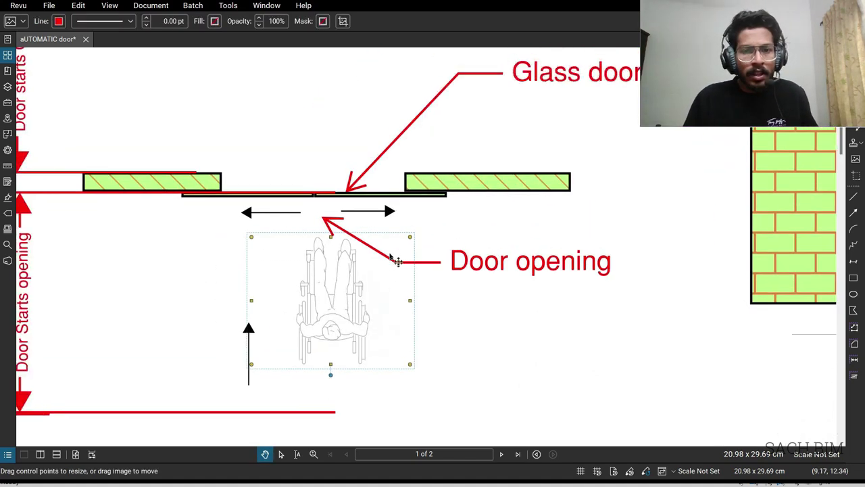
left_click(385, 201)
left_click(383, 196)
scroll(419, 215, "up", 2)
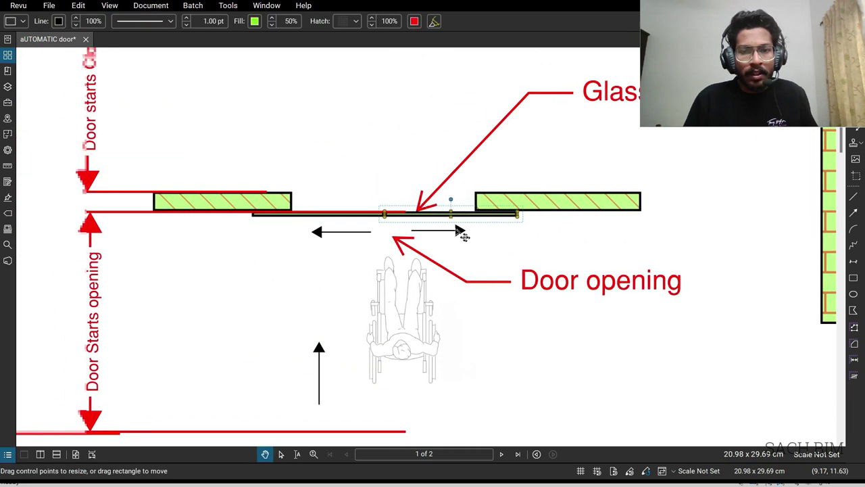
left_click(434, 217)
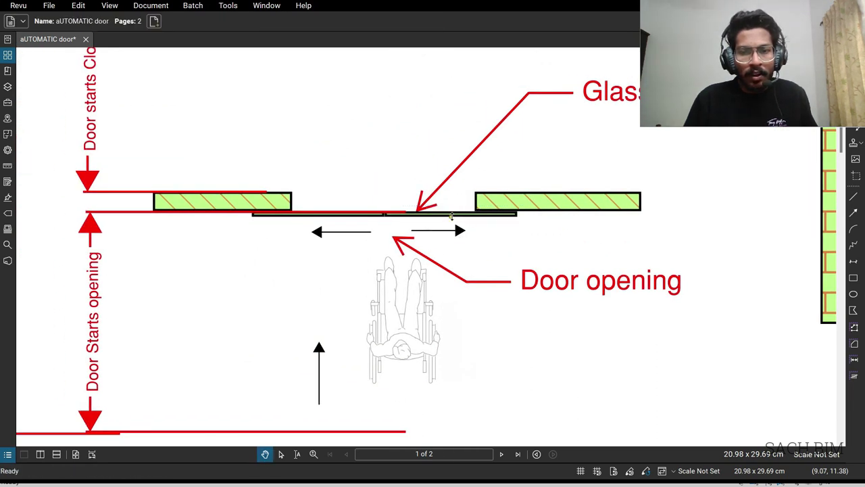
left_click(440, 222)
left_click_drag(440, 222, 513, 222)
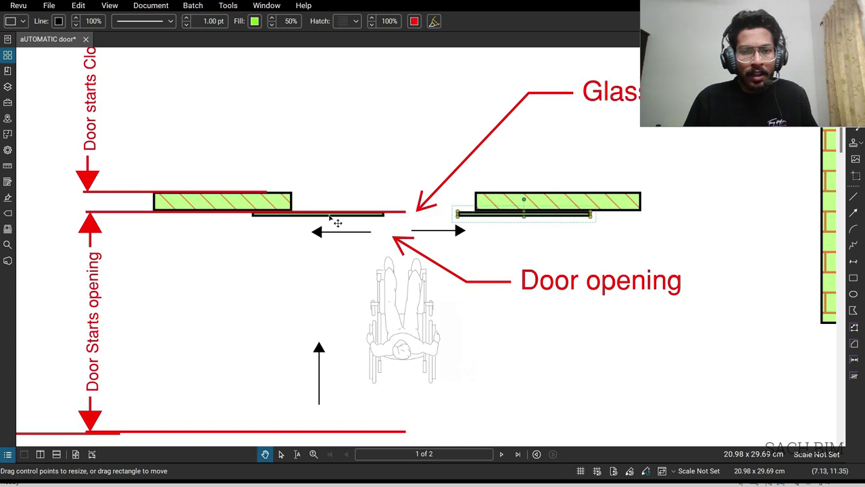
left_click(331, 216)
left_click(332, 217)
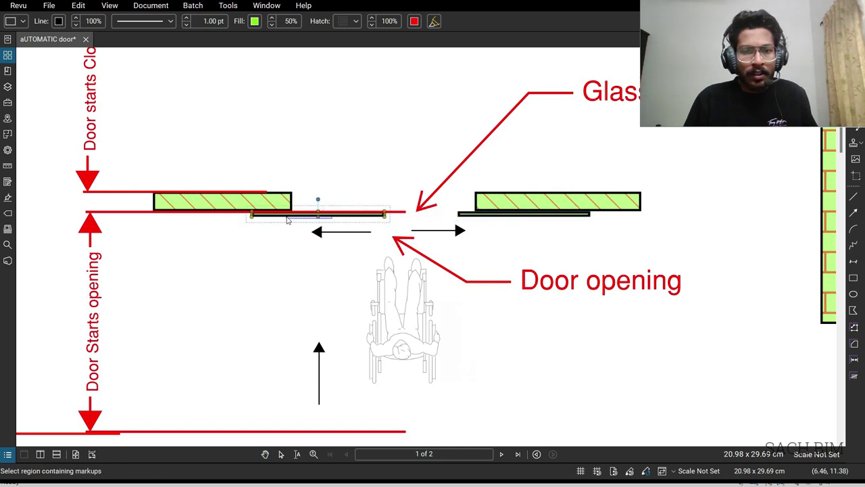
left_click_drag(288, 223, 225, 223)
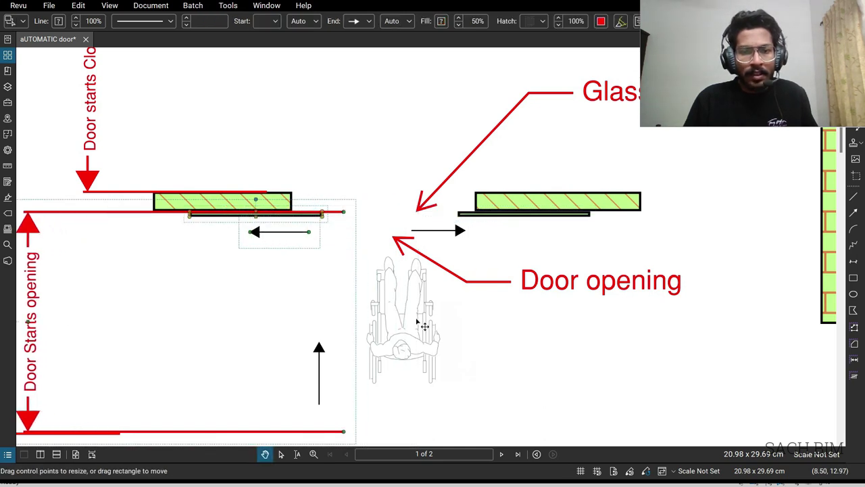
- Move the wheelchair image past the doorway and slide both door panels closed
left_click(411, 316)
left_click_drag(430, 317, 432, 119)
left_click(470, 218)
left_click(471, 220)
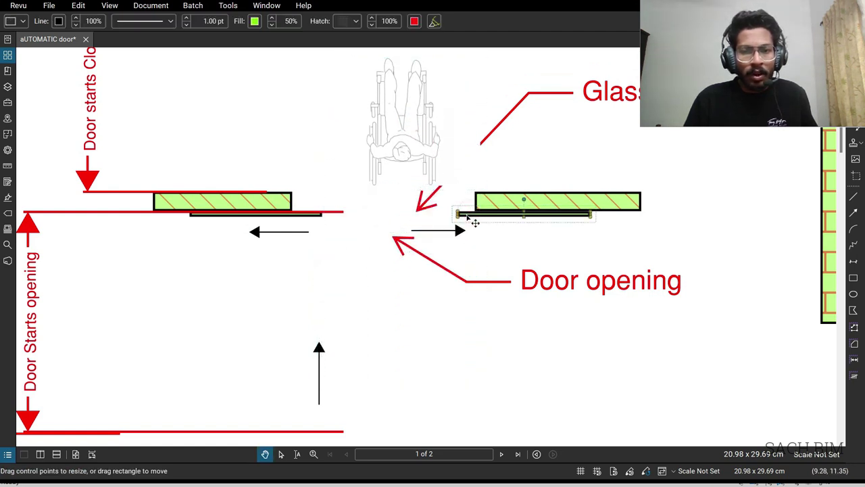
left_click_drag(471, 219, 365, 221)
left_click(314, 218)
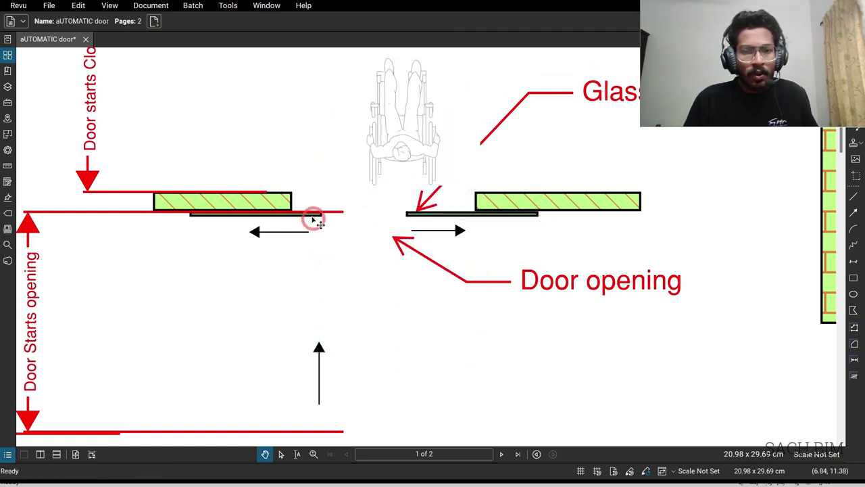
left_click_drag(309, 215, 372, 236)
- Zoom and pan until the whole plan and the glass door elevation are visible
scroll(367, 236, "down", 3)
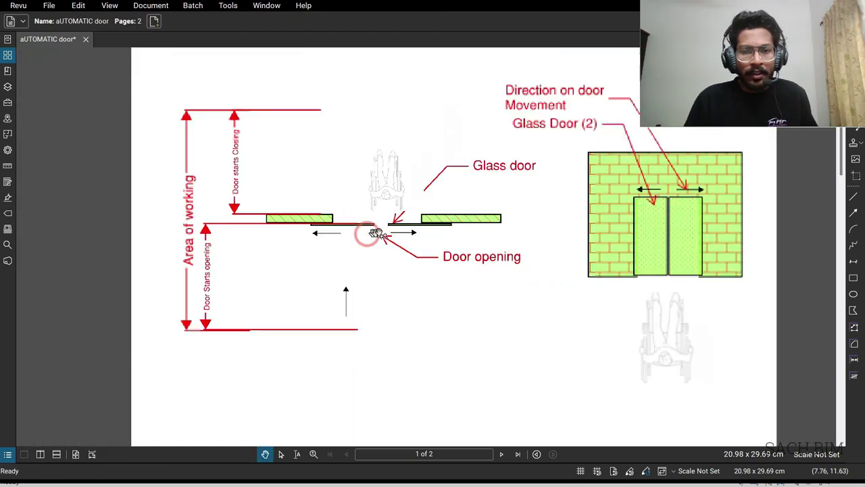
scroll(518, 289, "up", 4)
scroll(517, 290, "up", 2)
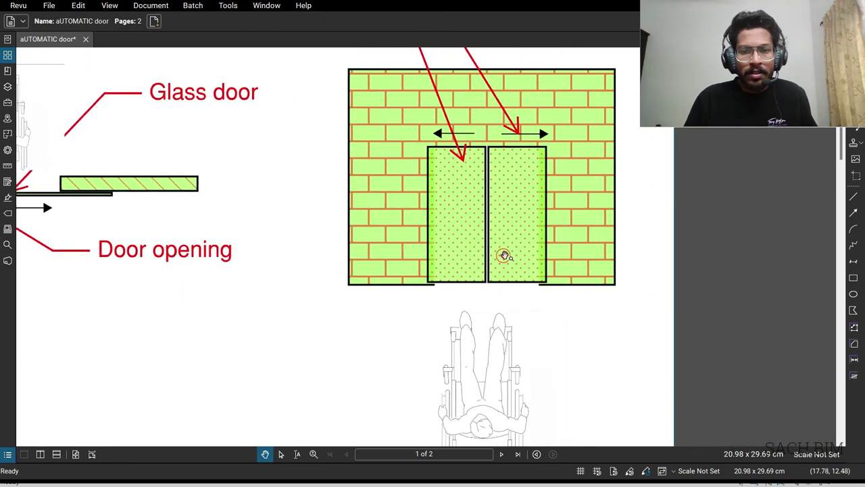
middle_click(523, 250)
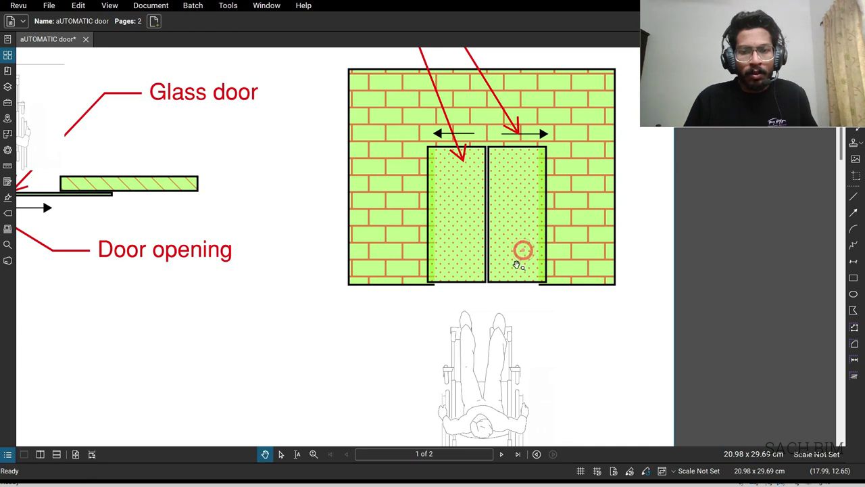
scroll(507, 276, "down", 3)
scroll(524, 253, "up", 3)
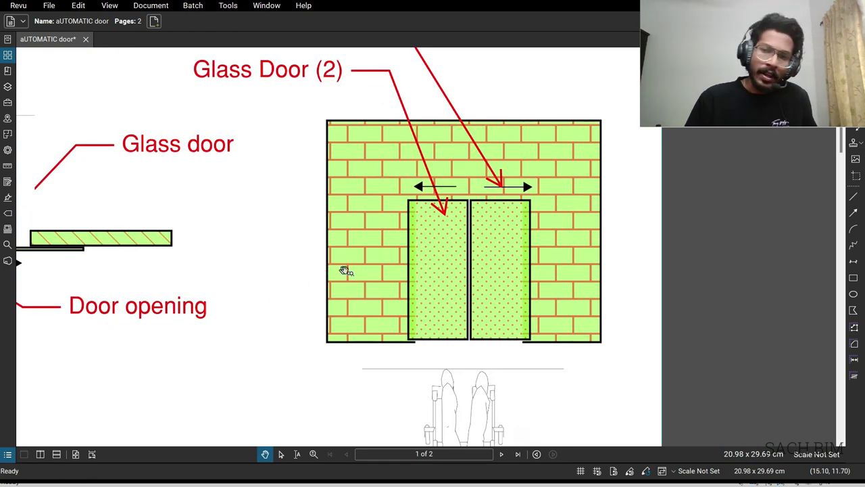
scroll(439, 272, "down", 2)
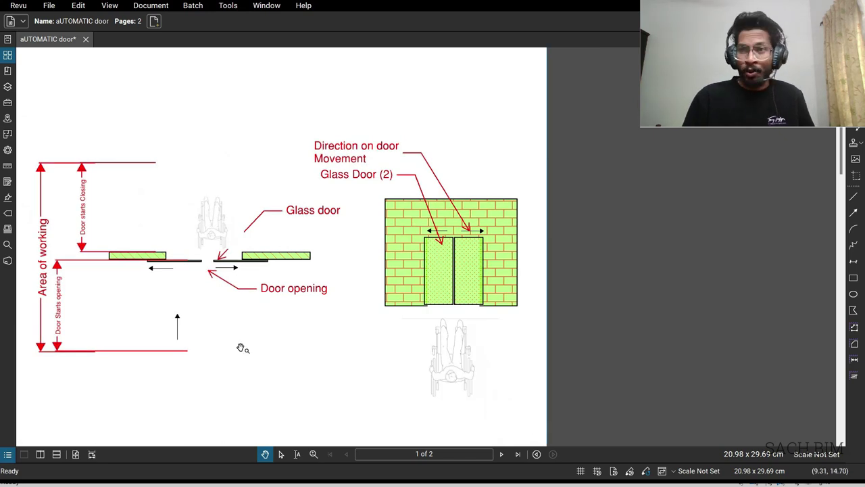
left_click_drag(242, 348, 456, 325)
scroll(295, 305, "up", 3)
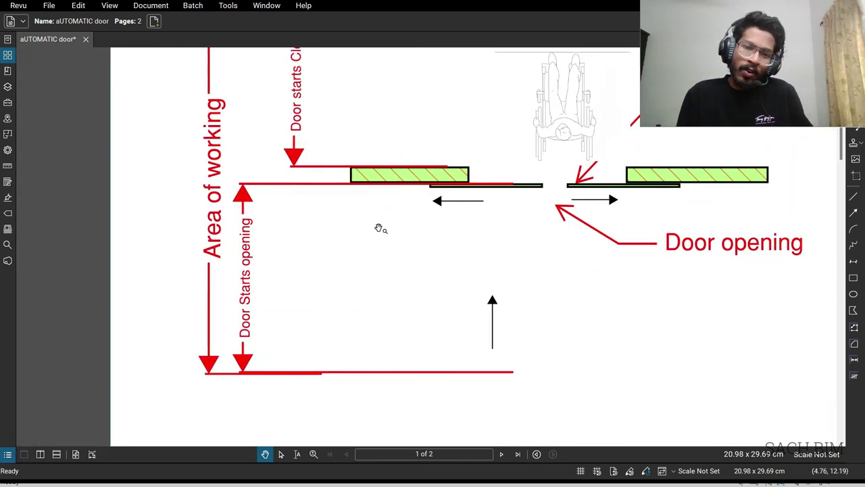
scroll(154, 386, "down", 2)
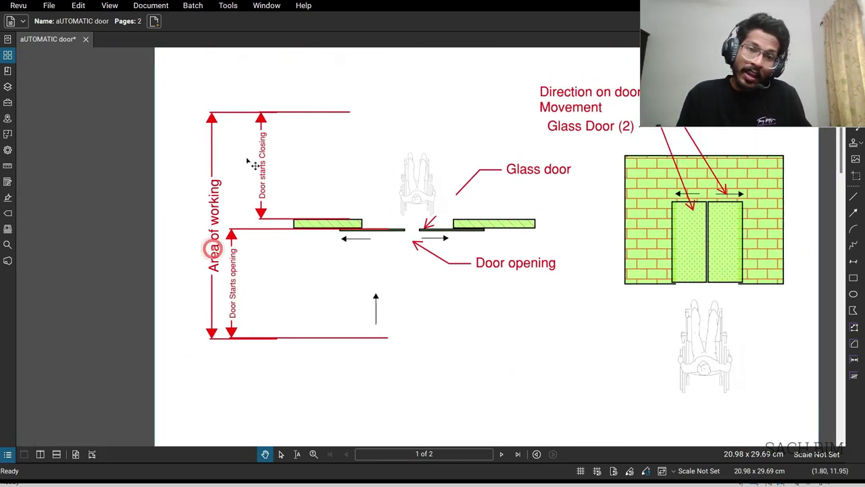
- Draw green rectangles over the door-opening and door-closing zones of the plan sketch
left_click(255, 166)
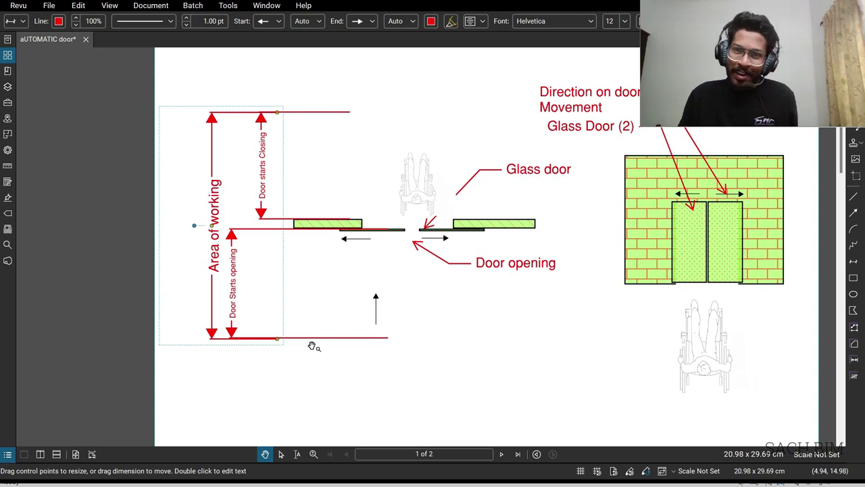
left_click(325, 291)
key("r")
left_click_drag(330, 249, 299, 332)
scroll(322, 321, "up", 1)
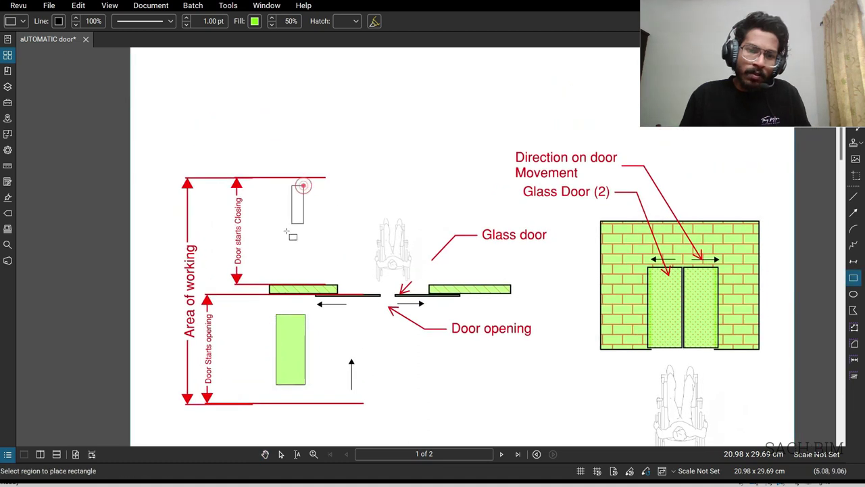
mouse_move(304, 184)
left_mouse_down()
mouse_move(275, 276)
mouse_move(281, 267)
left_mouse_up()
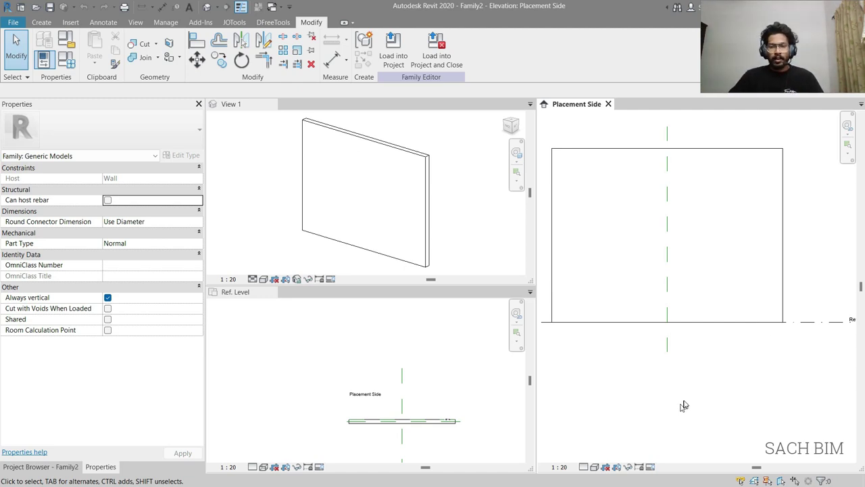
- Pick the centre plane with a 600 offset to add reference planes on both sides
left_click(671, 138)
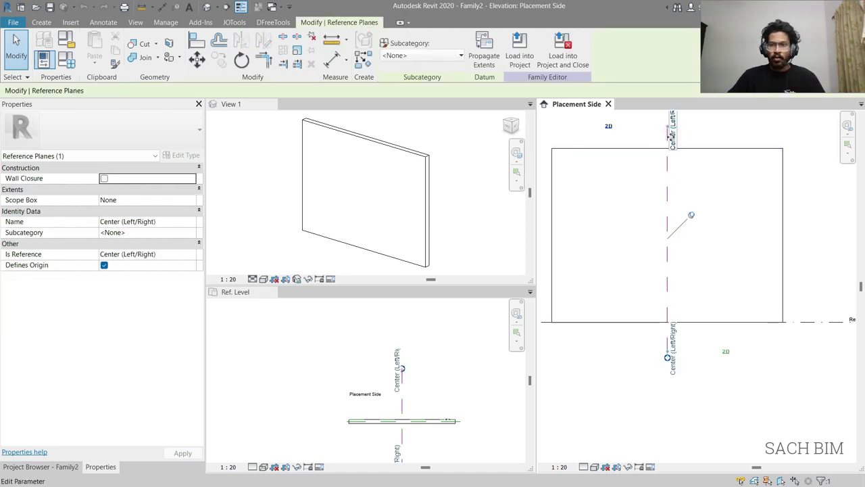
left_click(50, 24)
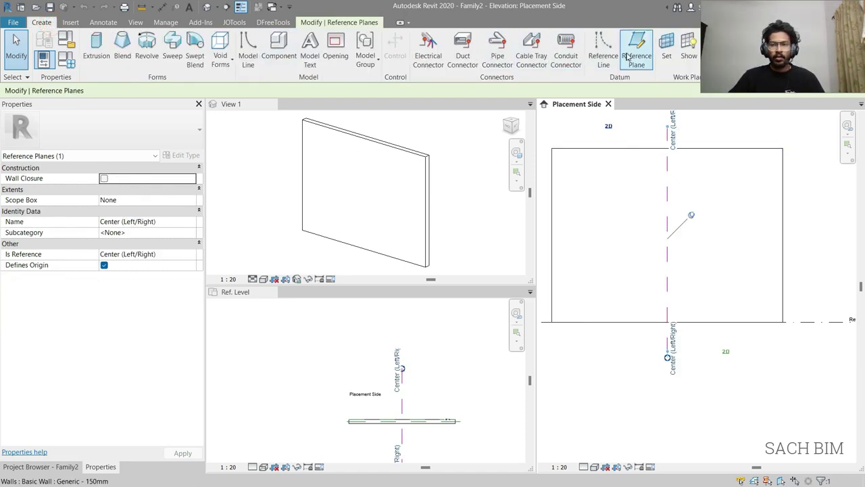
left_click(635, 51)
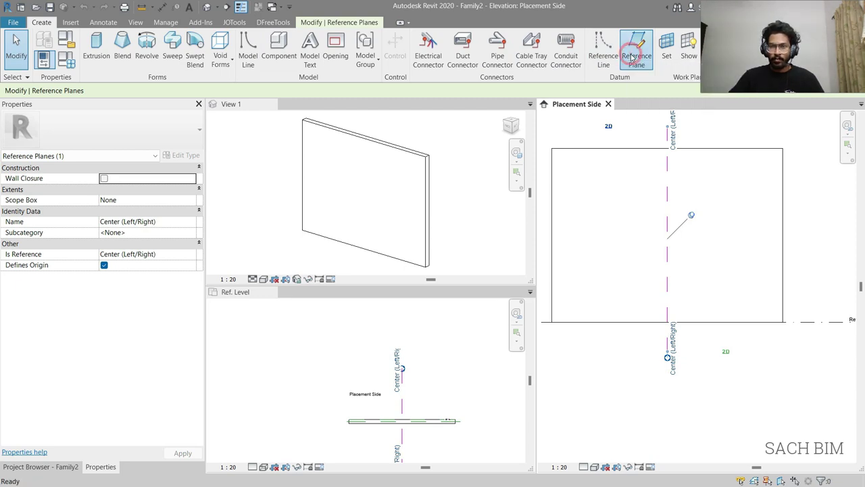
left_click(178, 90)
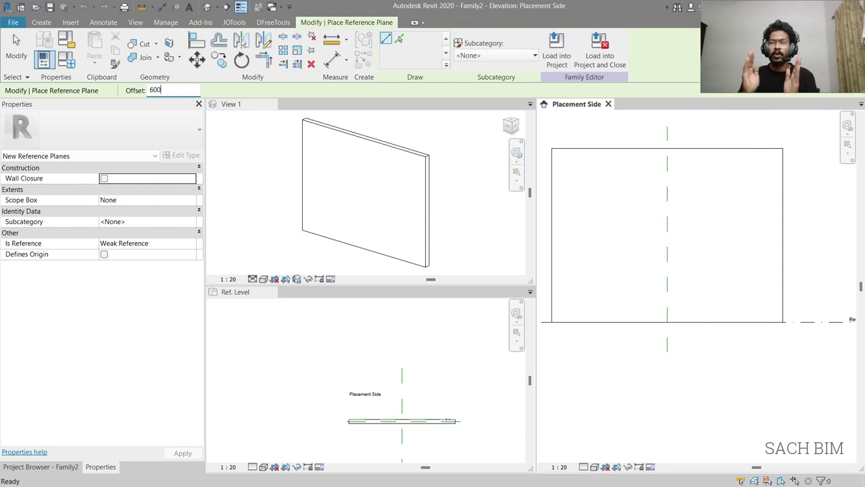
left_click(402, 42)
left_click(662, 207)
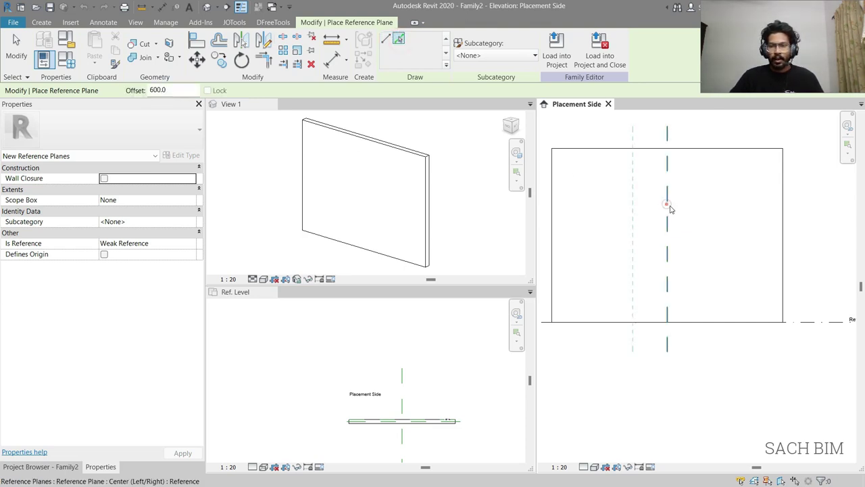
left_click(672, 206)
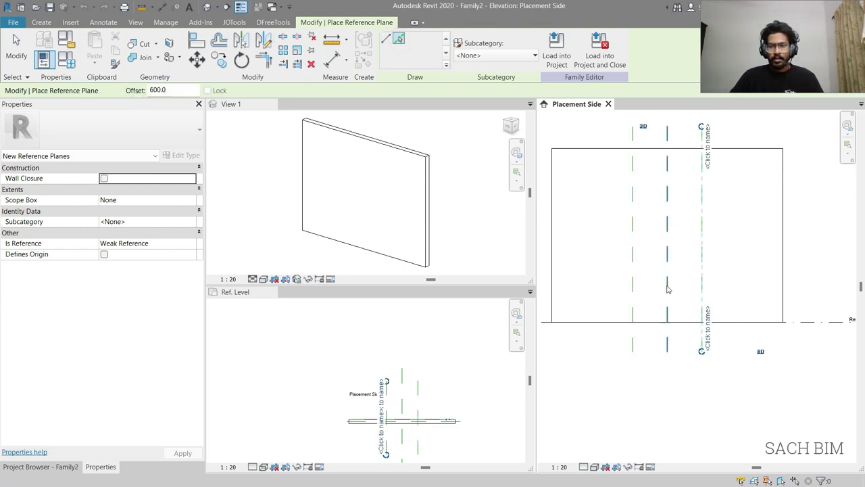
- Place a 1200 aligned dimension between the two outer reference planes
key("Escape")
key("Escape")
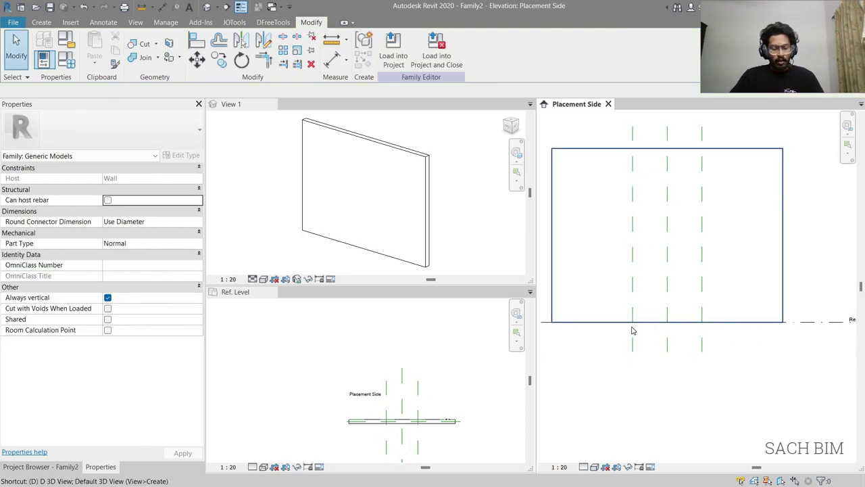
key("d")
key("i")
left_click(633, 347)
left_click(701, 346)
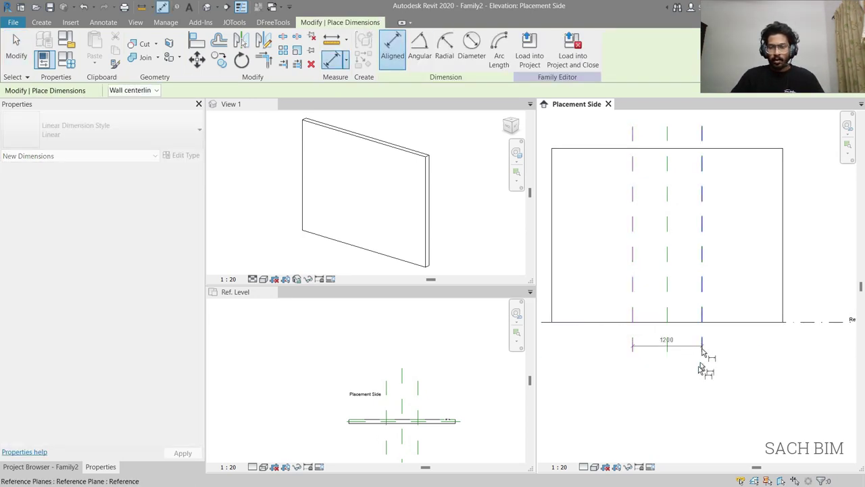
left_click(688, 365)
scroll(687, 363, "up", 2)
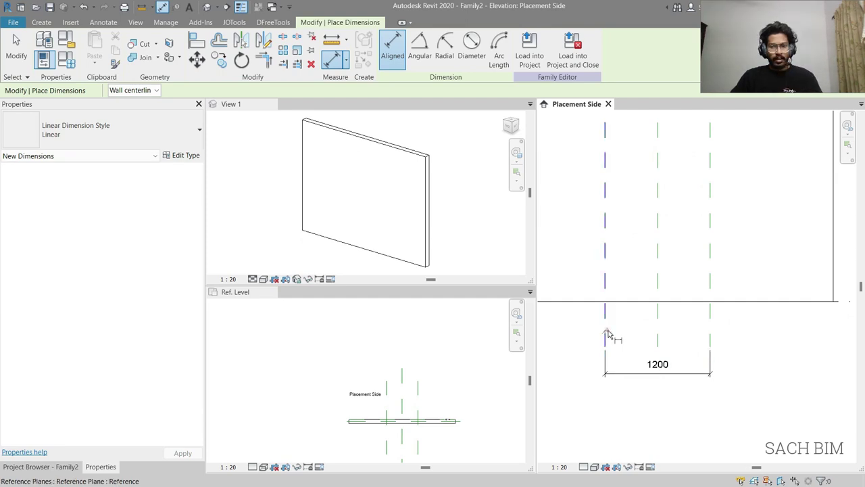
- Add a left-centre-right 600 | 600 dimension string and make it equal with EQ
left_click(605, 336)
left_click(658, 337)
left_click(709, 335)
left_click(700, 344)
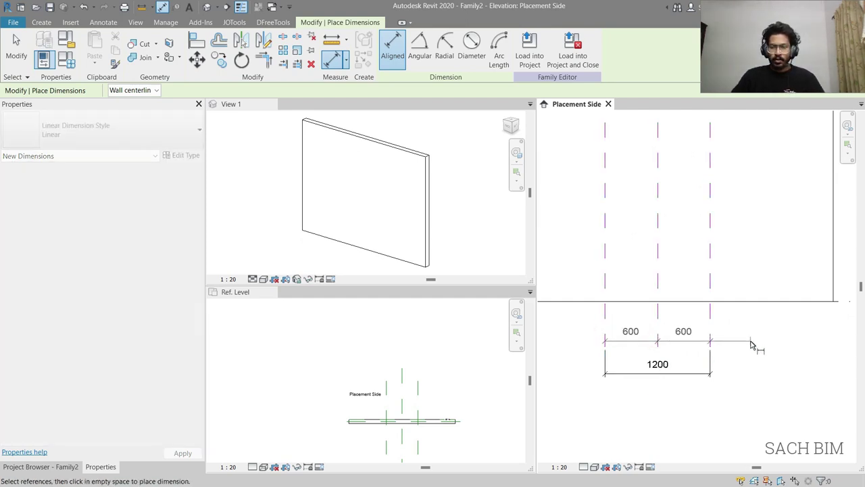
left_click(661, 319)
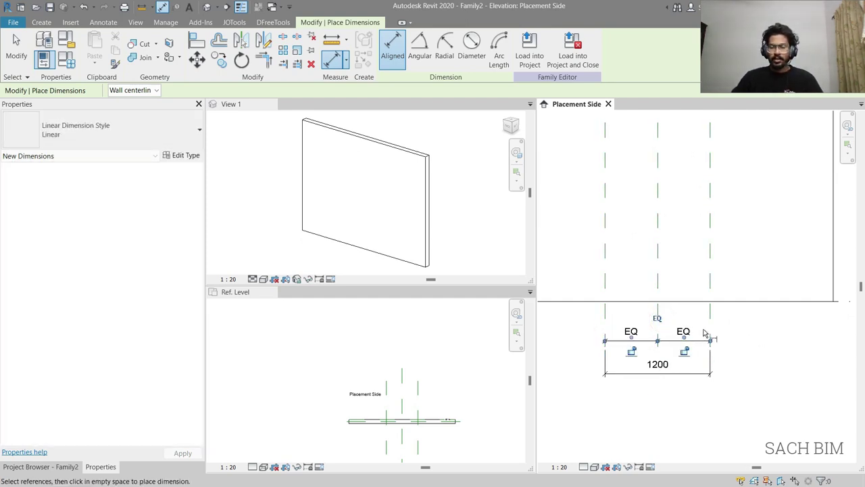
scroll(750, 357, "down", 2)
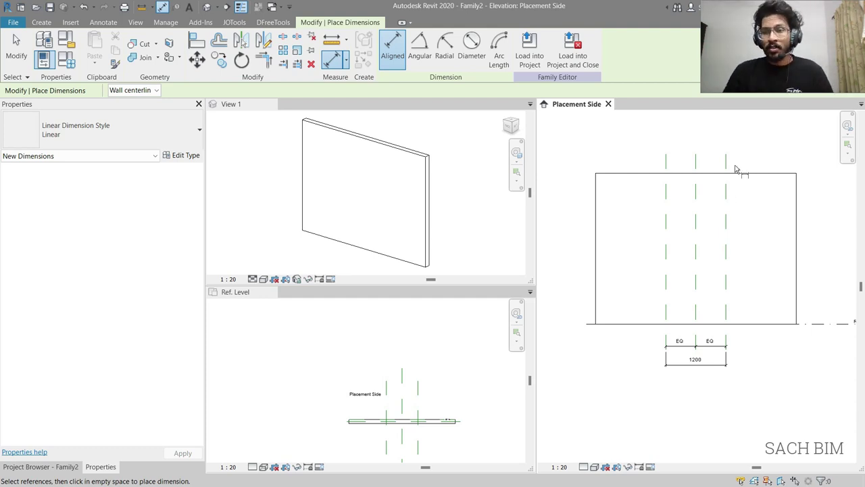
key("Escape")
key("Escape")
left_click(41, 23)
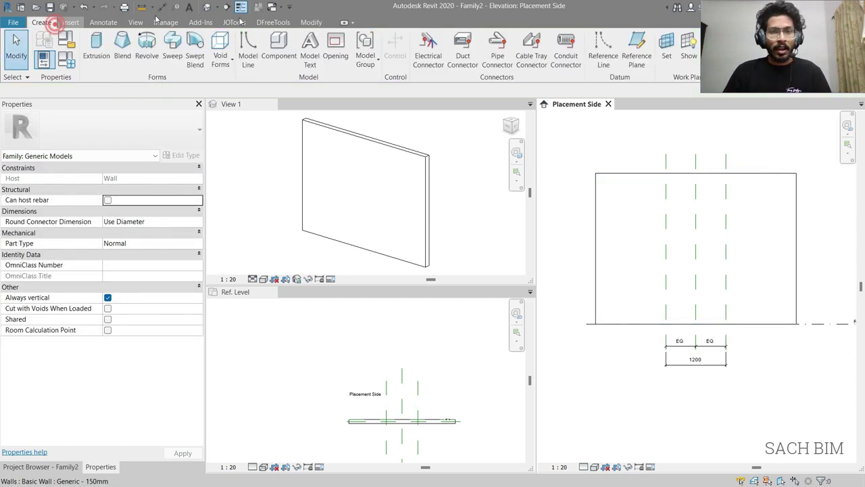
- Add a horizontal reference plane 2000 above Ref. Level using Pick Lines
left_click(640, 55)
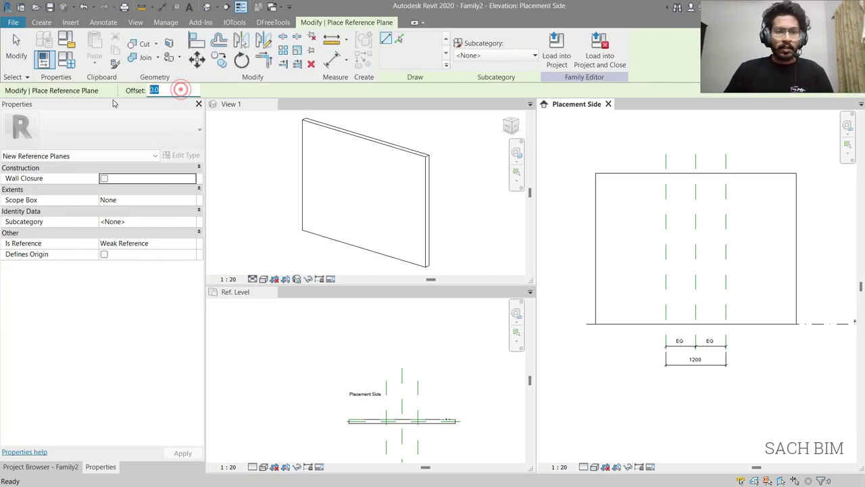
double_click(180, 90)
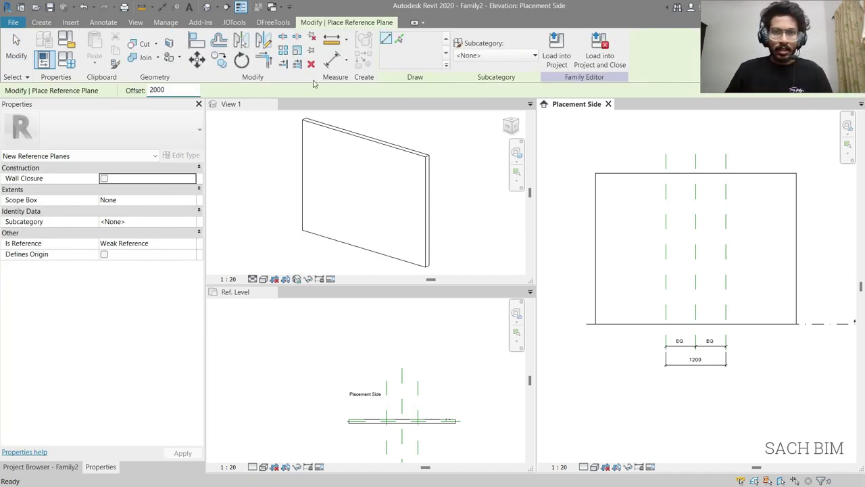
left_click(400, 41)
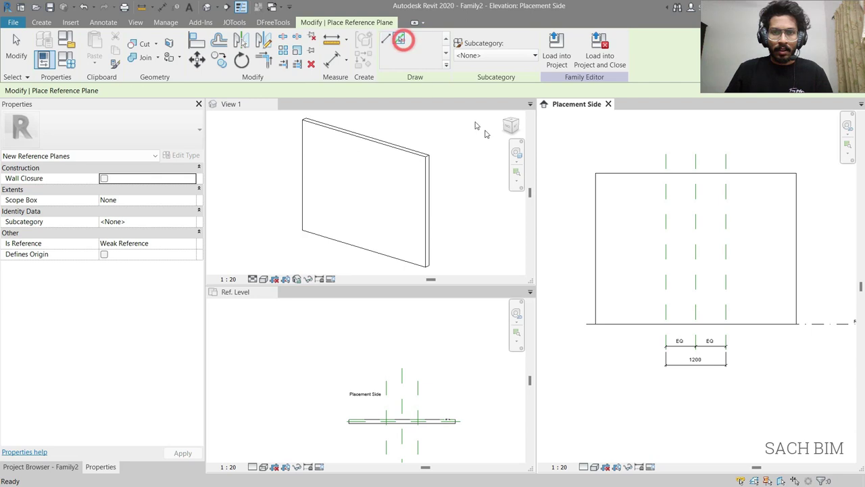
left_click(618, 323)
key("Escape")
key("Escape")
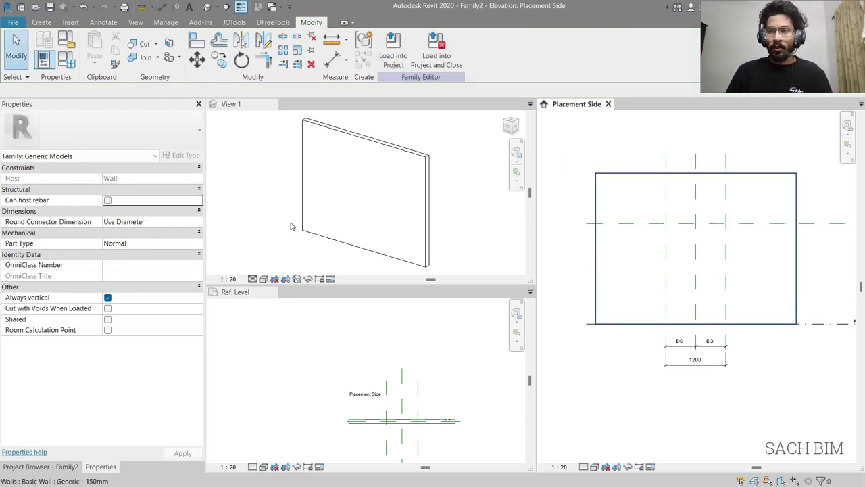
left_click(41, 22)
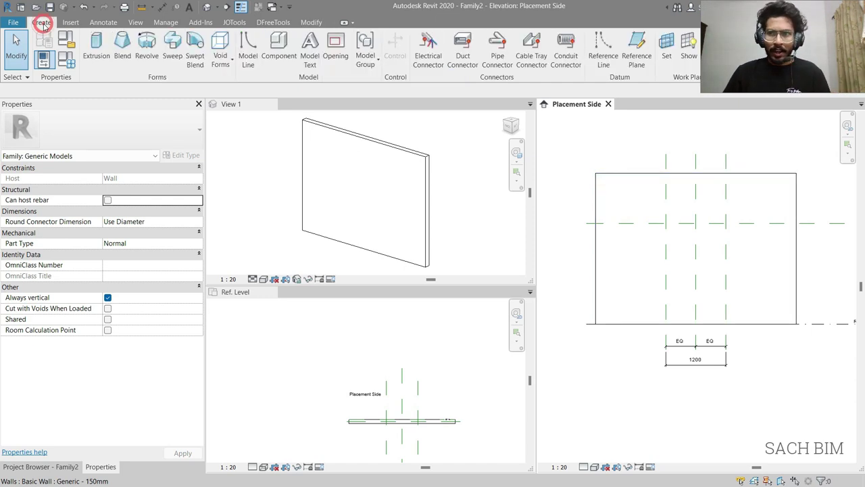
- Sketch a rectangular wall opening between the reference plane intersections
left_click(335, 65)
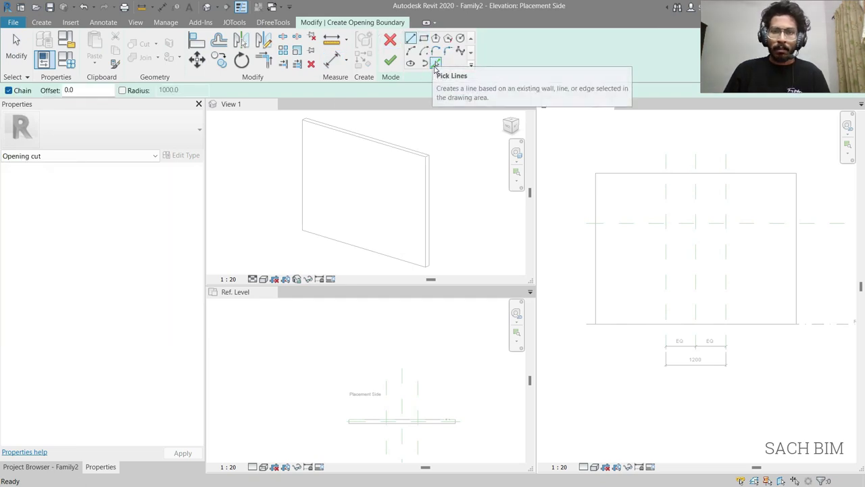
left_click(423, 39)
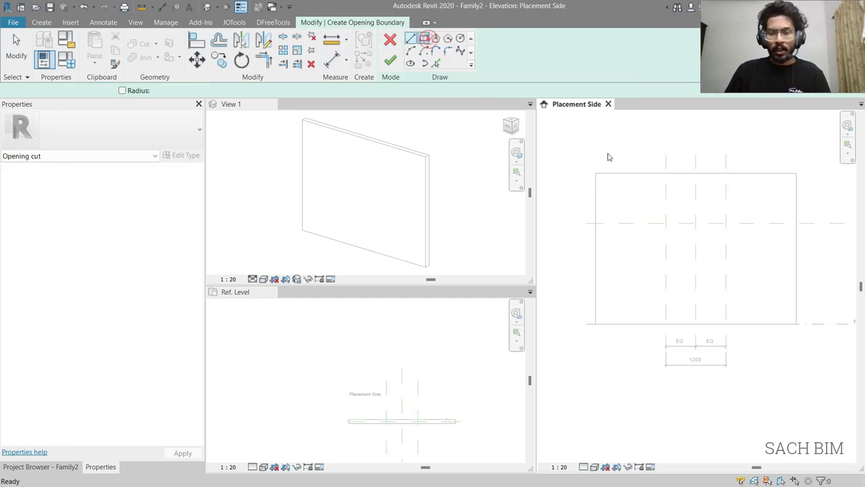
left_click(666, 223)
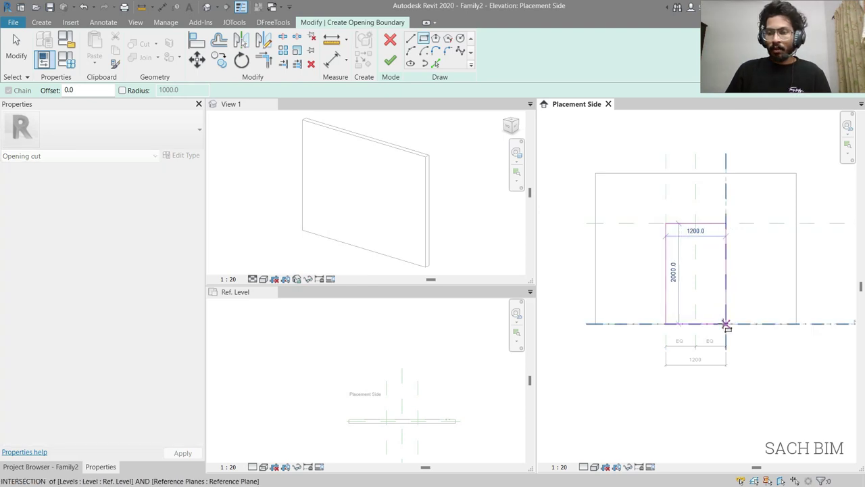
left_click(726, 323)
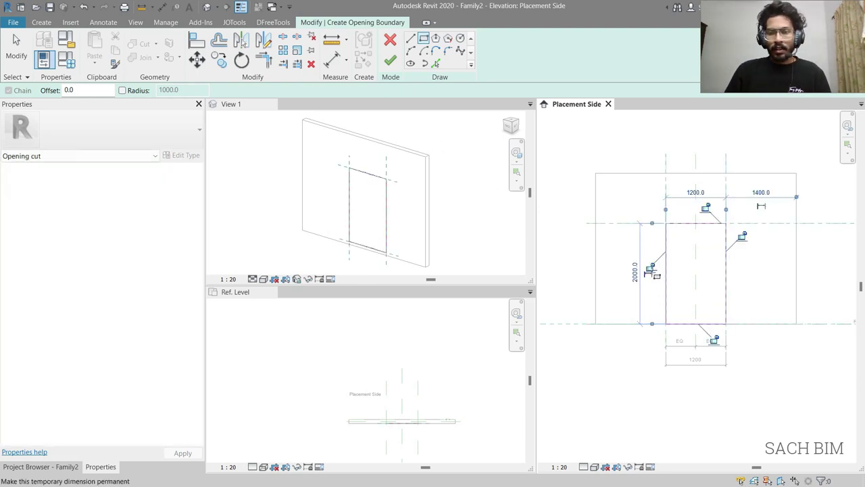
- Lock the 2000 opening height, dismiss the 1200 overconstrain error, and finish the cut
left_click(651, 270)
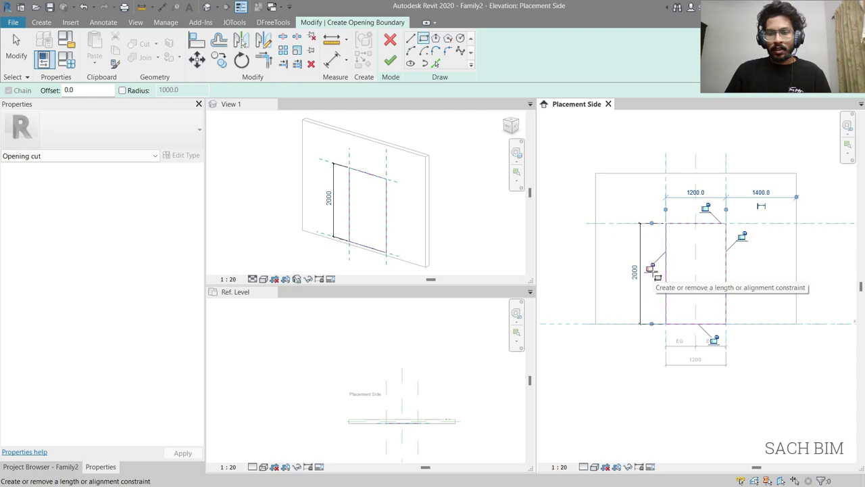
left_click(650, 269)
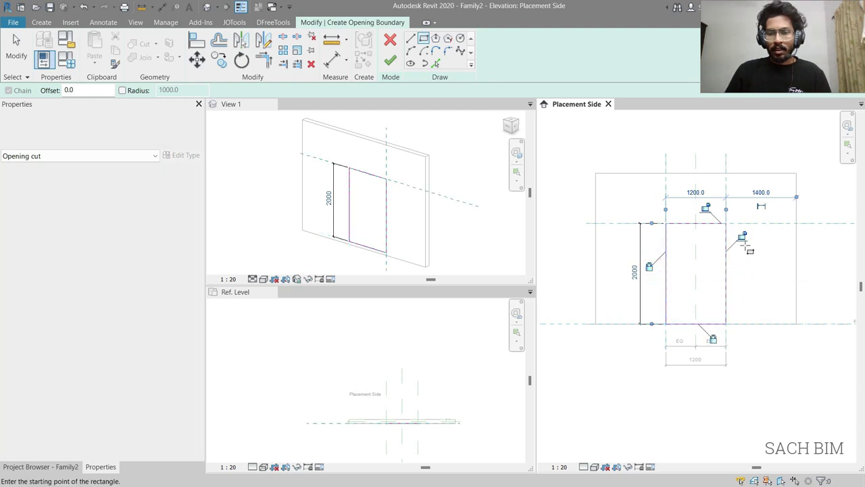
left_click(706, 209)
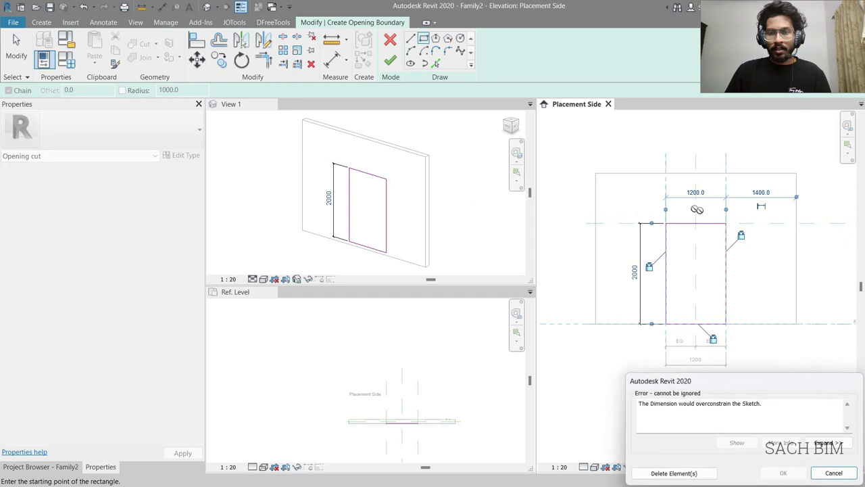
key("Escape")
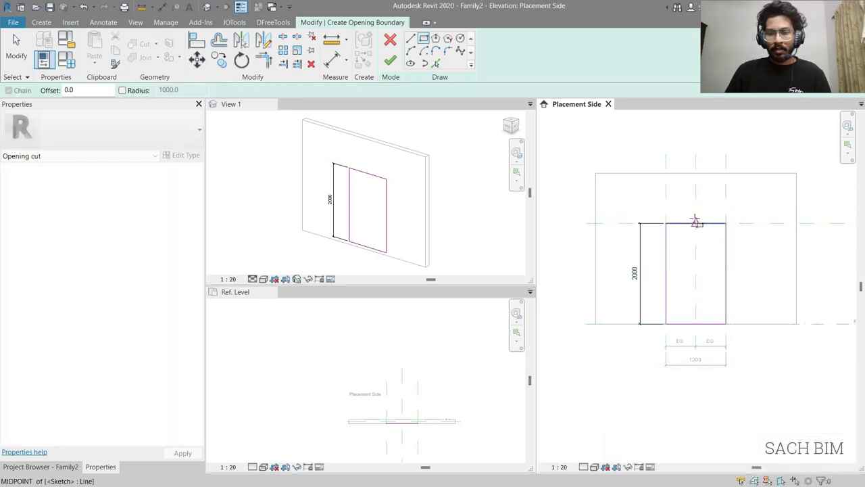
left_click(390, 60)
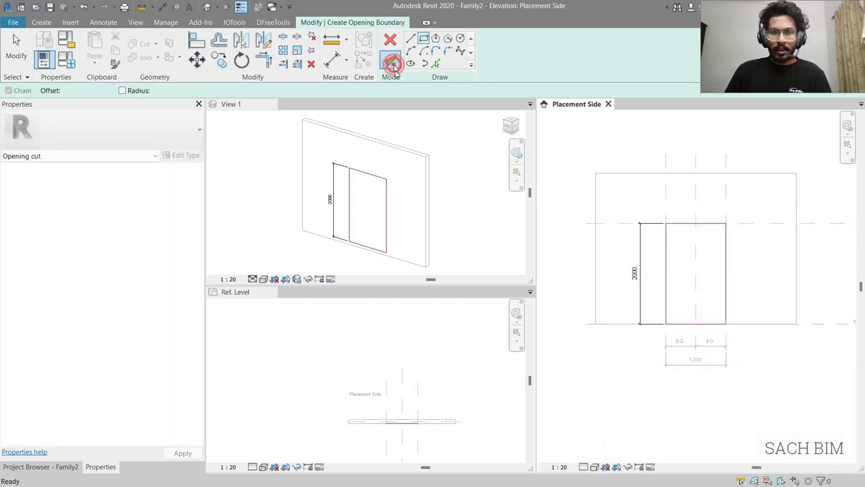
left_click(461, 184)
left_click(464, 195)
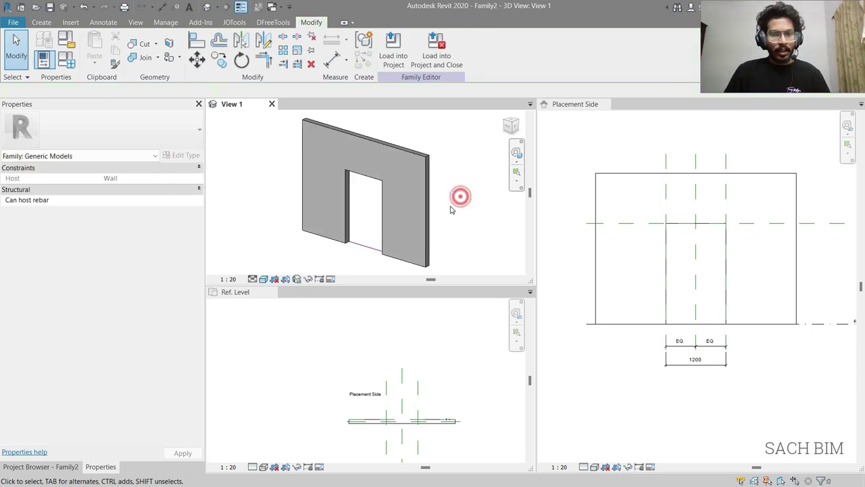
mouse_move(464, 195)
middle_mouse_down("shift")
mouse_move(370, 239)
mouse_move(350, 305)
mouse_move(475, 226)
mouse_move(417, 245)
mouse_move(454, 227)
middle_mouse_up("shift")
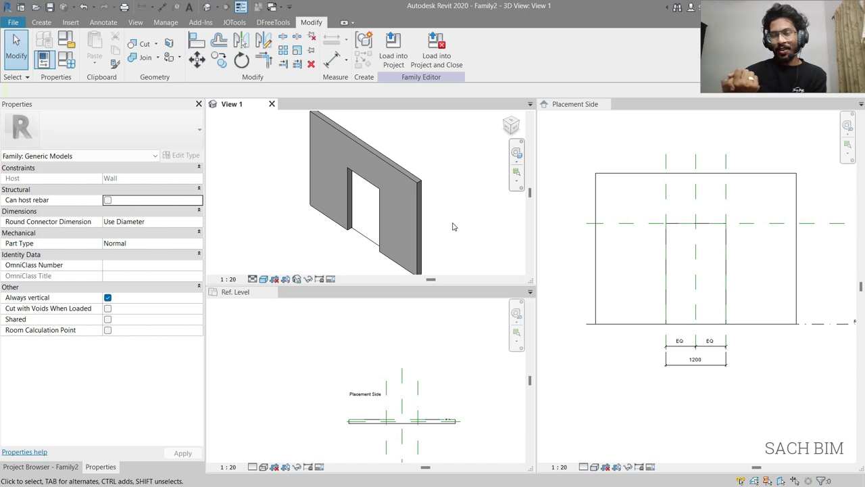
- Create a new family from Metric Generic Model.rft and tab the views with TW
left_click(13, 23)
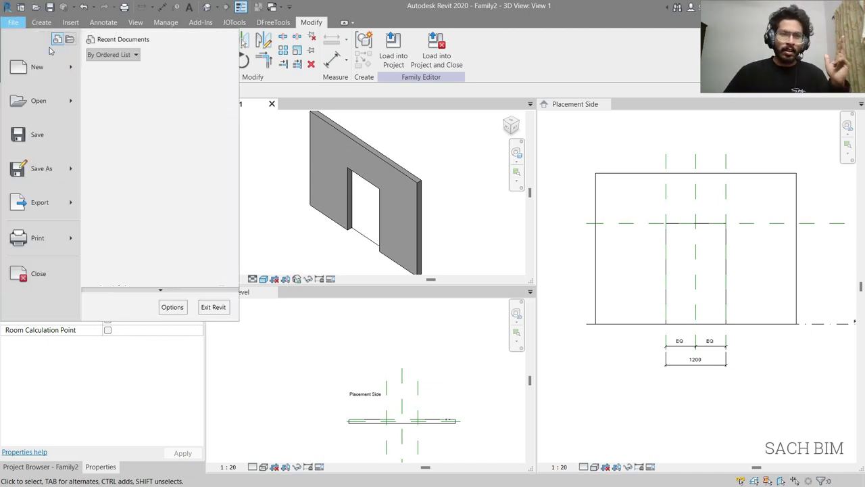
key("Escape")
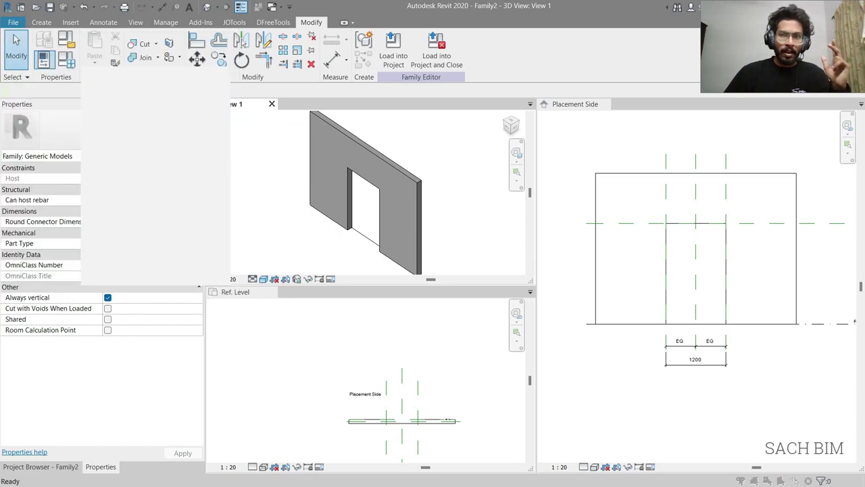
scroll(347, 286, "down", 8)
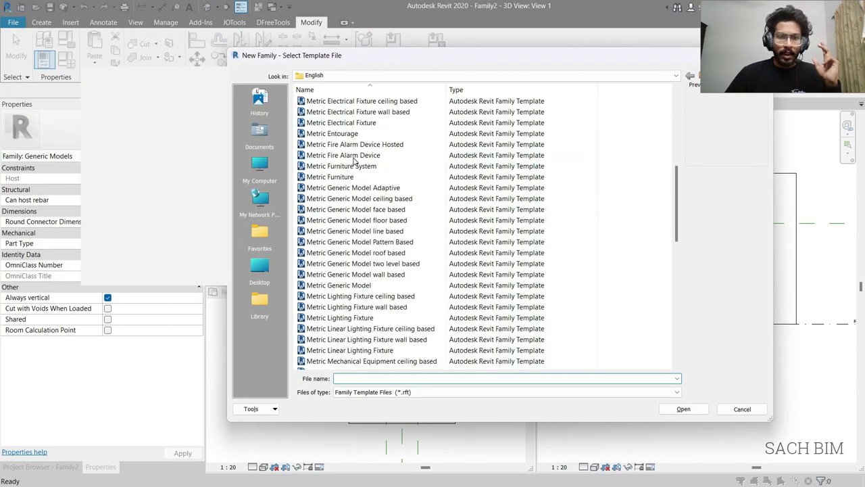
left_click(347, 285)
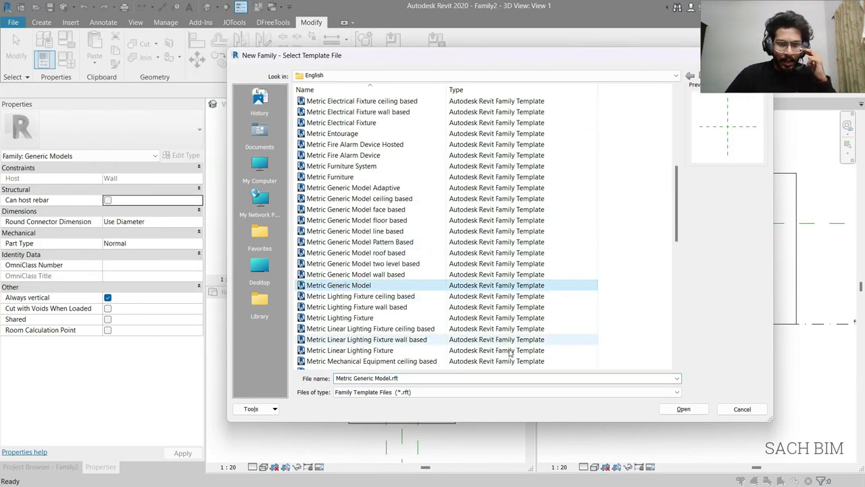
left_click(683, 409)
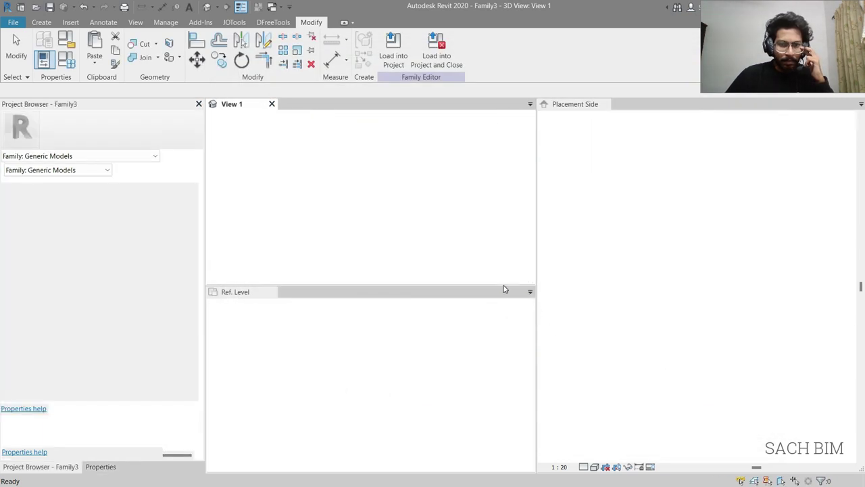
key("t")
key("w")
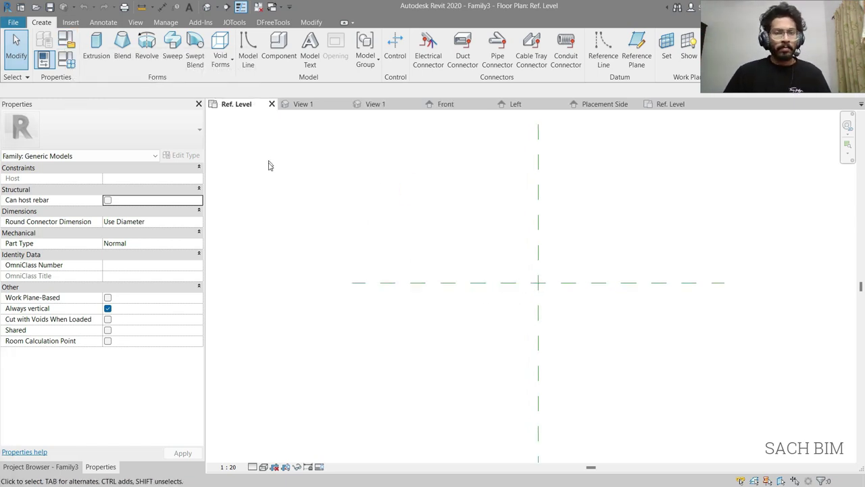
- Set the family category to Doors in Family Category and Parameters
left_click(68, 41)
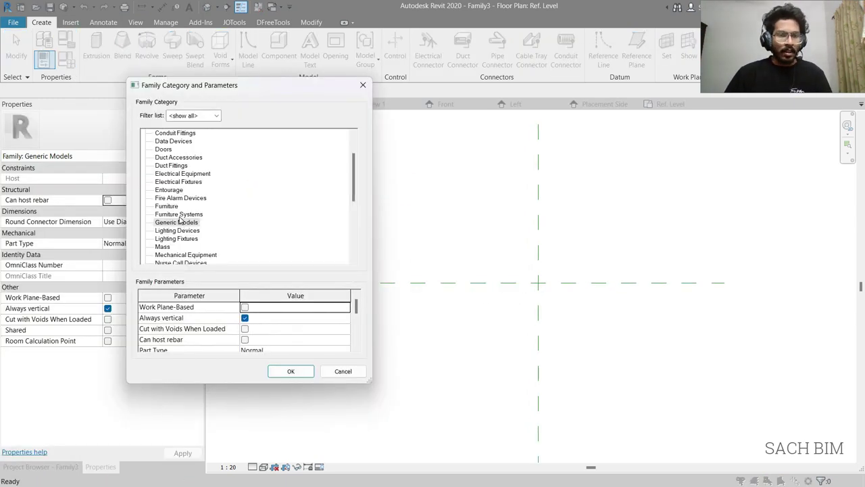
scroll(180, 220, "up", 2)
left_click(166, 190)
left_click(291, 371)
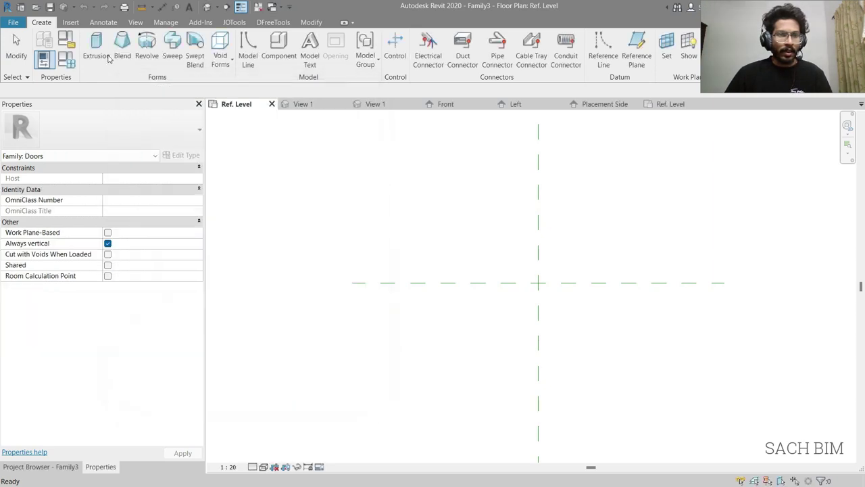
- Save the family as 'Glass door' in the Desktop > Door folder
left_click(53, 8)
left_click(459, 358)
double_click(507, 331)
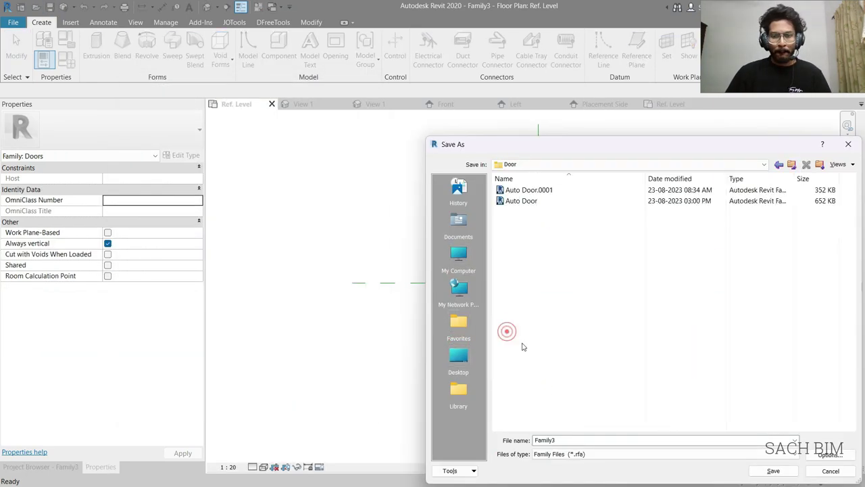
double_click(565, 440)
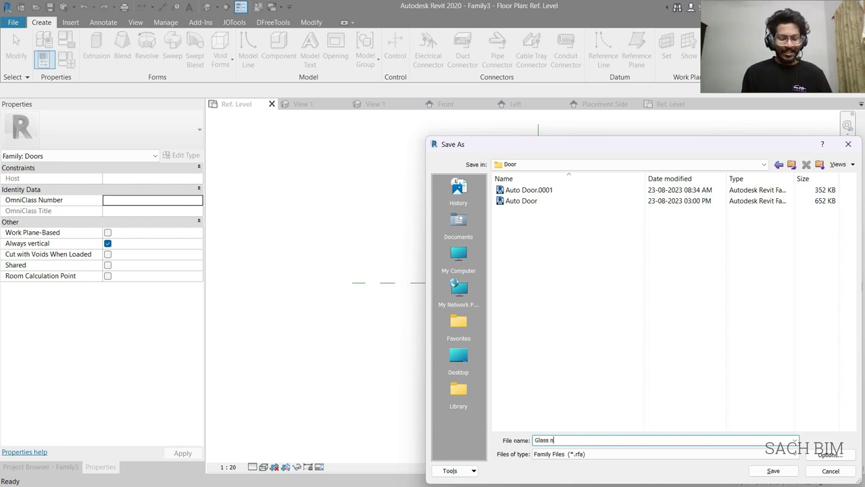
type("Glass doo")
key("Return")
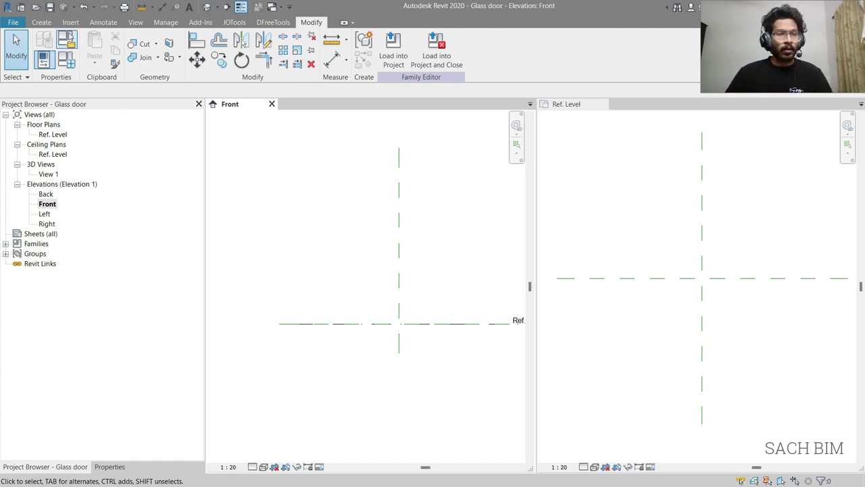
- Pick reference planes offset 325 to the left and right of the centre plane
left_click(41, 22)
left_click(629, 52)
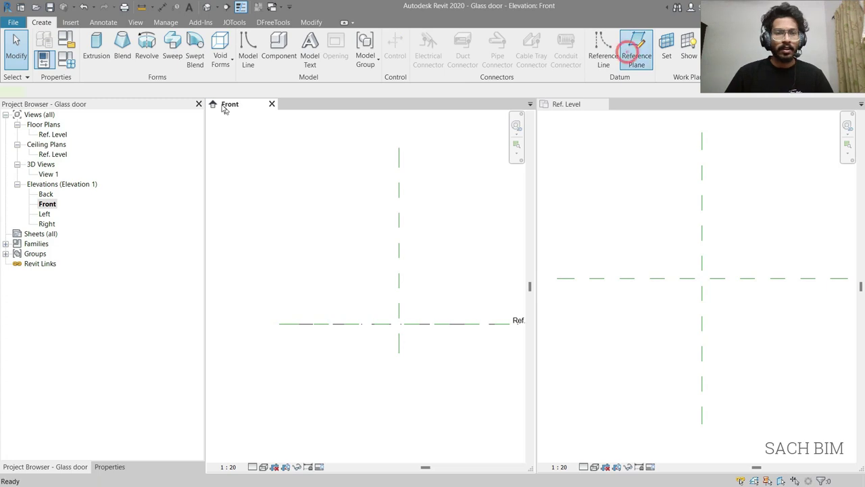
left_click(170, 90)
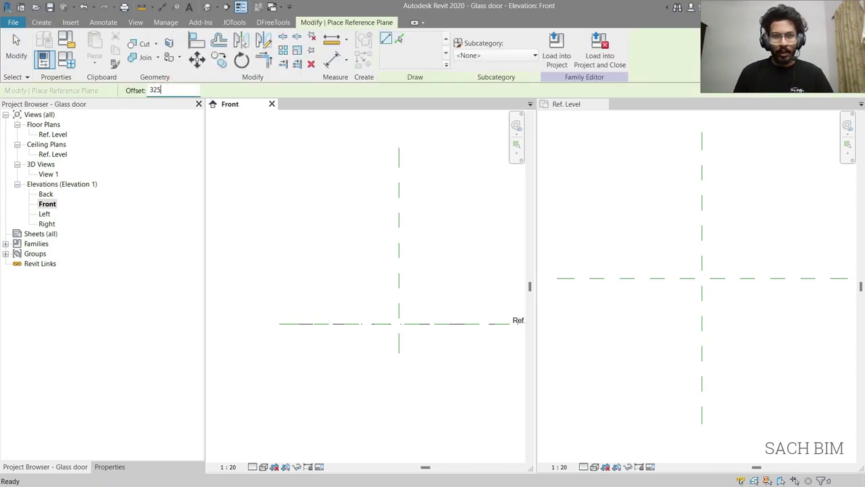
left_click(401, 40)
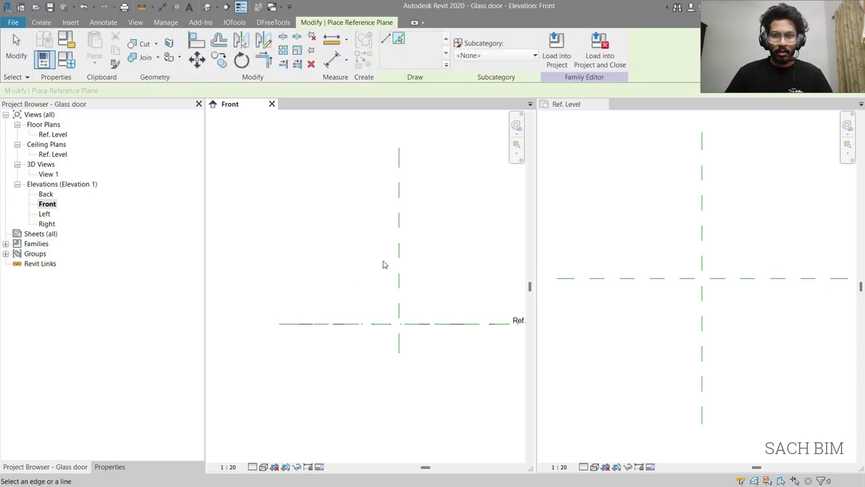
left_click(396, 255)
left_click(401, 256)
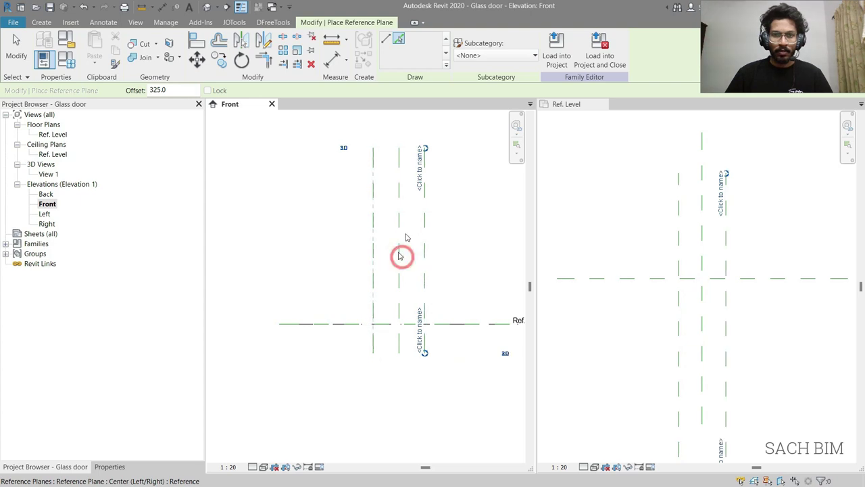
- Add a reference plane offset 2000 above Ref. Level
left_click(174, 91)
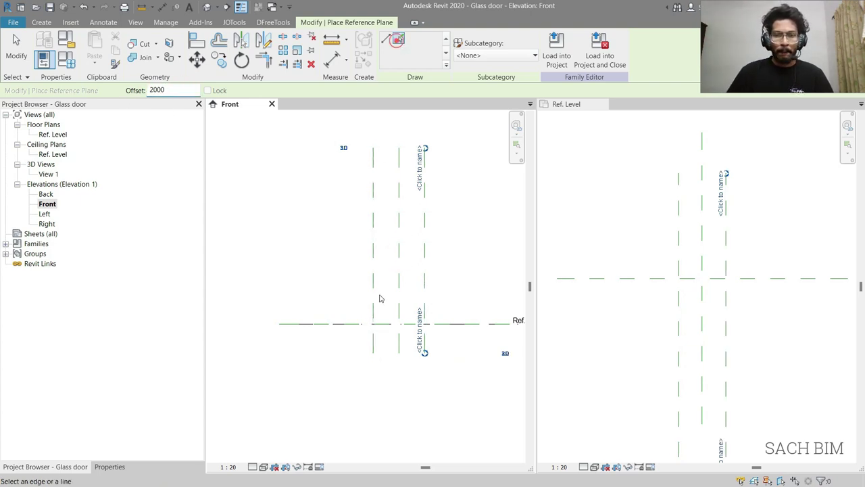
key("Return")
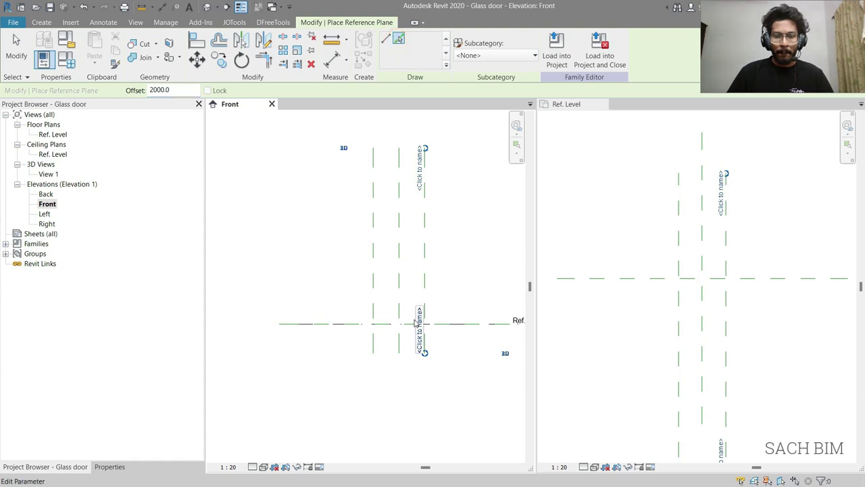
left_click(361, 324)
key("Escape")
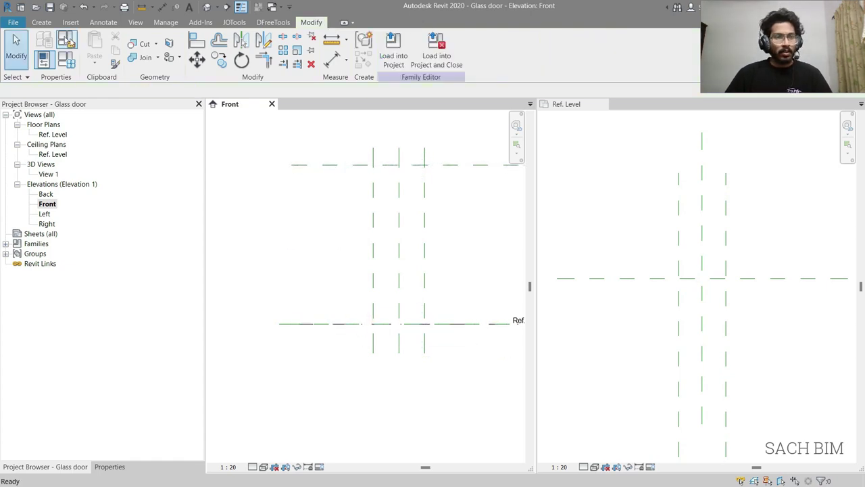
left_click(41, 23)
- Sketch a 650 by 2000 extrusion rectangle, lock all four edges to the planes, and finish
left_click(90, 51)
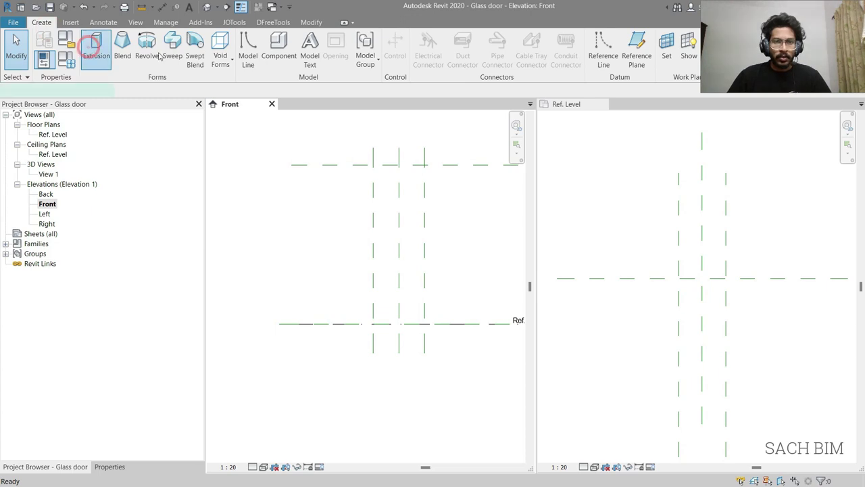
left_click(373, 164)
left_click(425, 324)
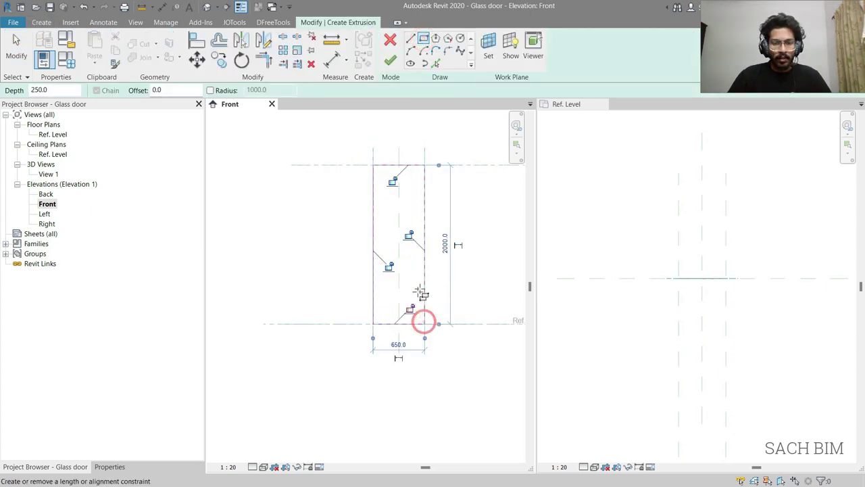
left_click(409, 235)
left_click(410, 309)
left_click(389, 266)
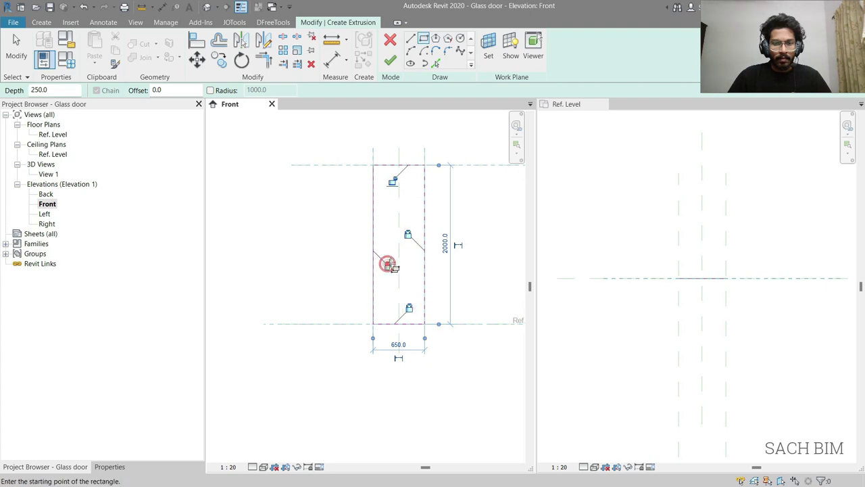
left_click(393, 181)
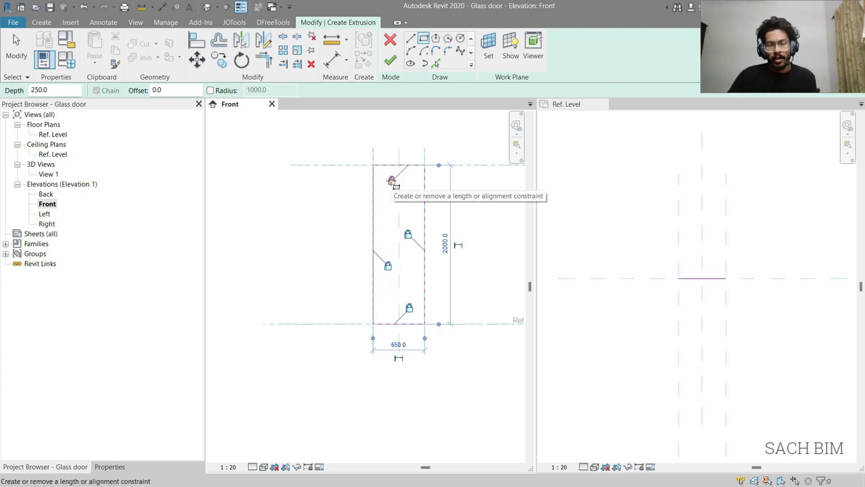
left_click(390, 60)
- Select the finished extrusion in the Ref. Level plan view
left_click(665, 277)
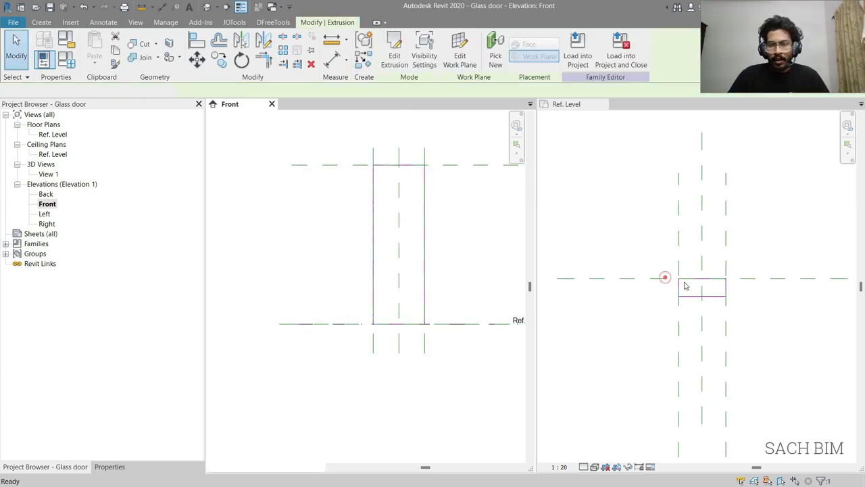
scroll(685, 286, "up", 1)
left_click(701, 291)
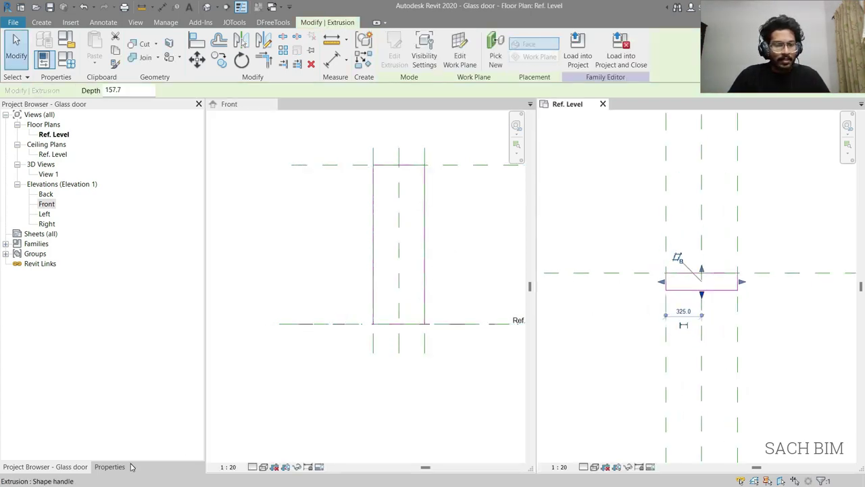
- Set the extrusion's Extrusion End to 10
left_click(110, 467)
left_click(170, 178)
type("10")
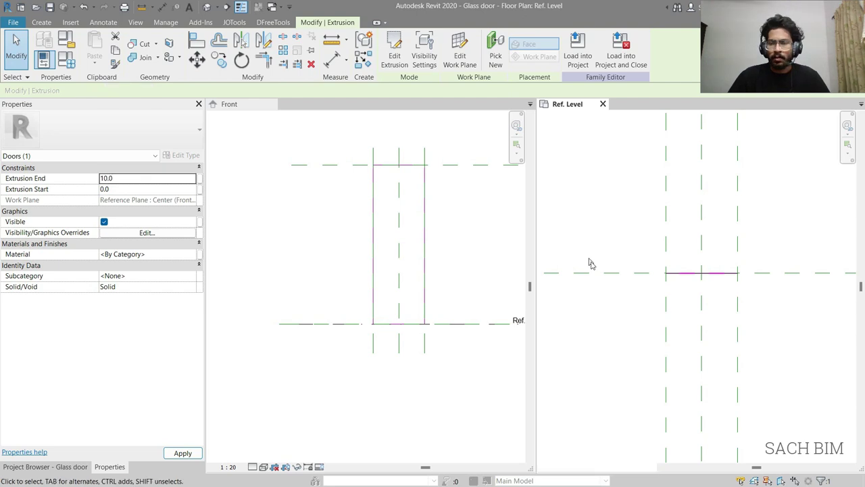
scroll(706, 283, "up", 3)
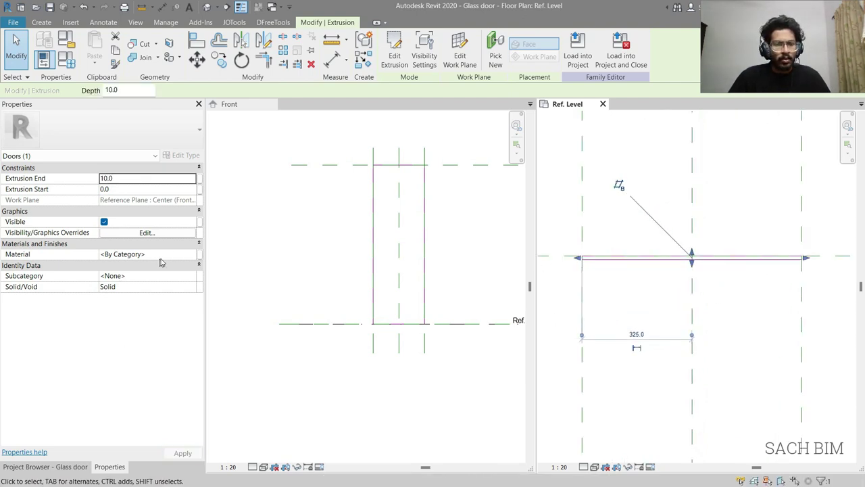
- Assign the Glass material to the extrusion and load the family into the project
left_click(192, 255)
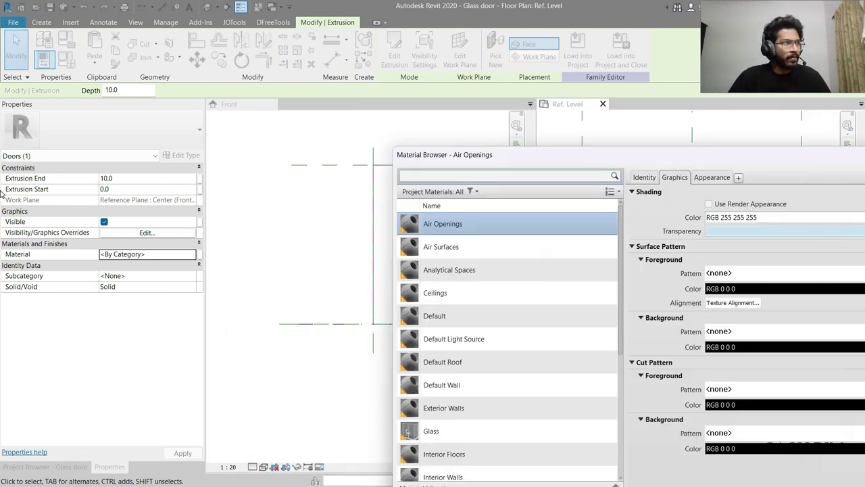
left_click_drag(509, 159, 421, 67)
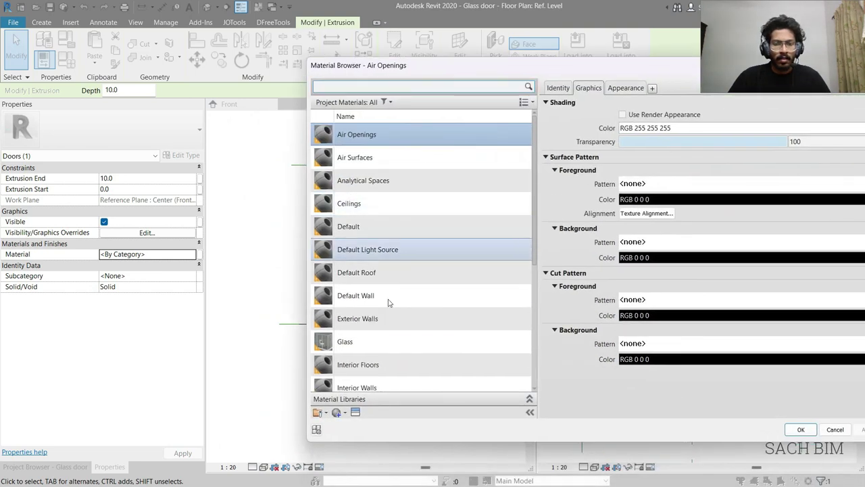
left_click(372, 342)
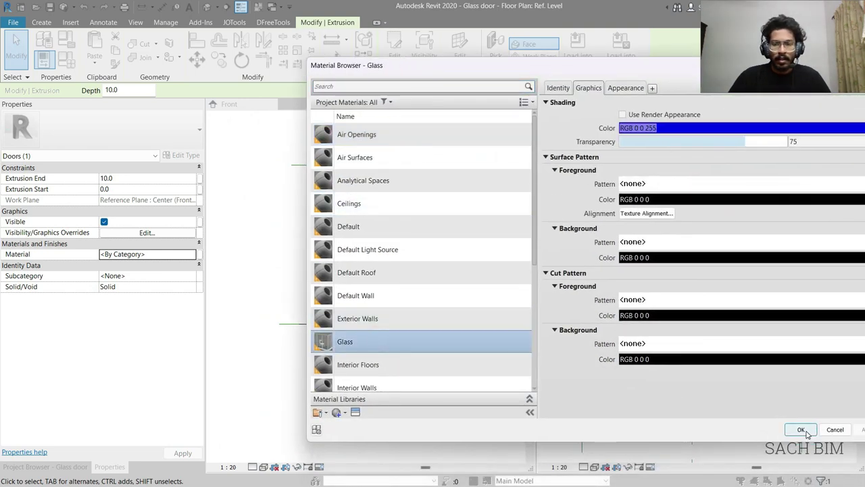
left_click(801, 430)
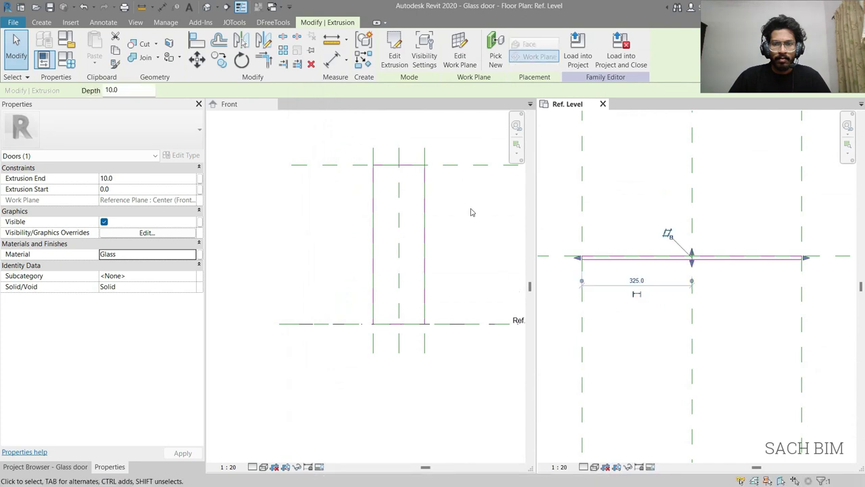
left_click(471, 209)
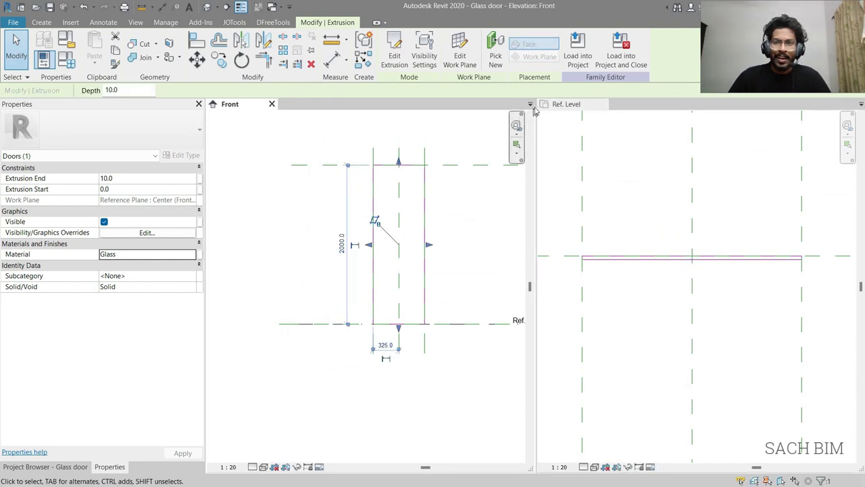
left_click(578, 59)
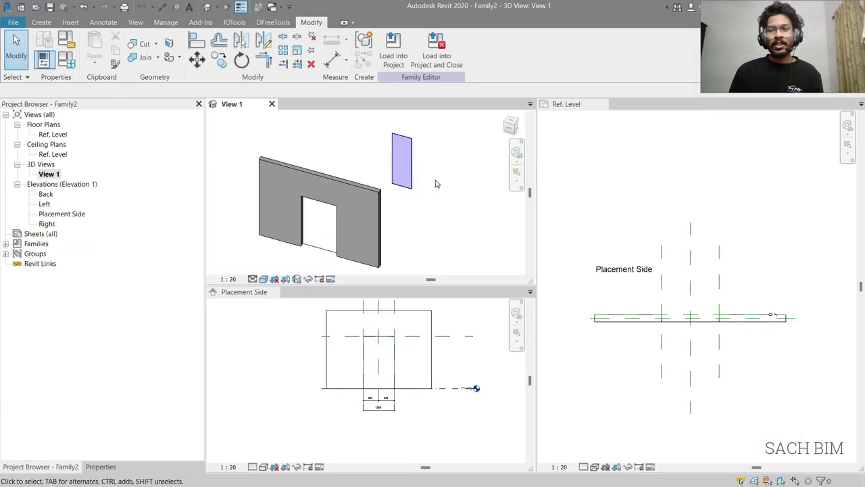
- Select the glass panel in 3D, then the vertical reference plane by the opening in Ref. Level
left_click(407, 191)
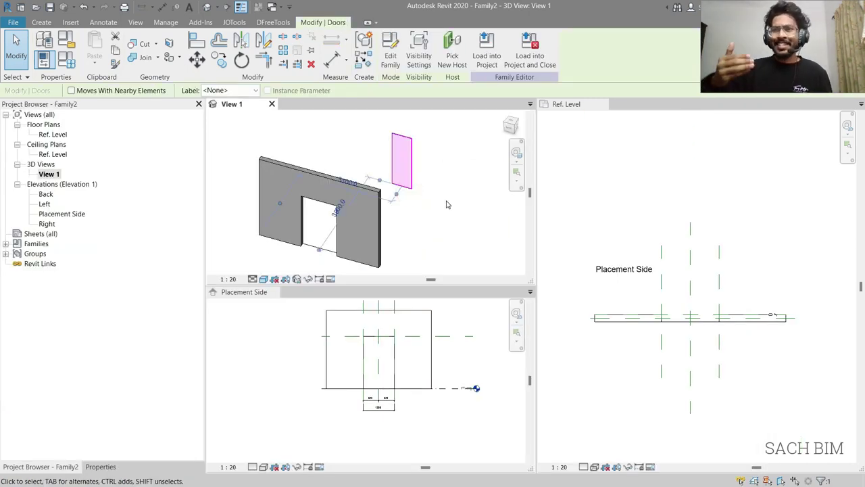
left_click(604, 365)
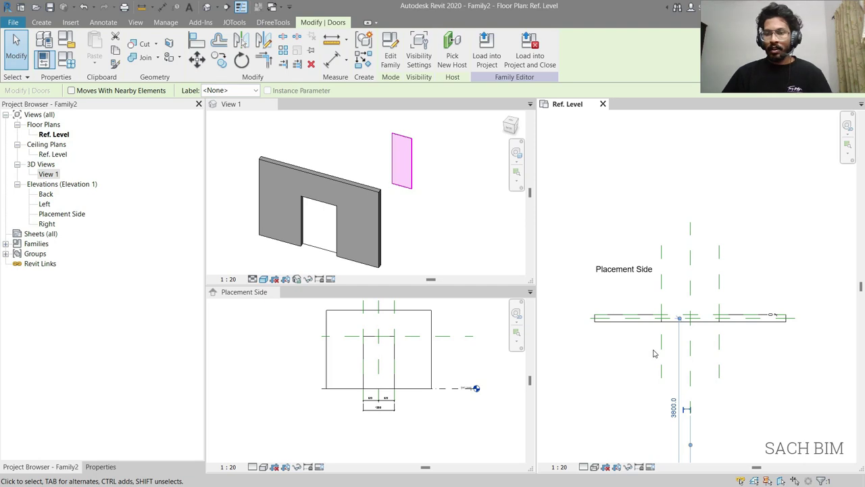
left_click(653, 353)
scroll(661, 348, "up", 2)
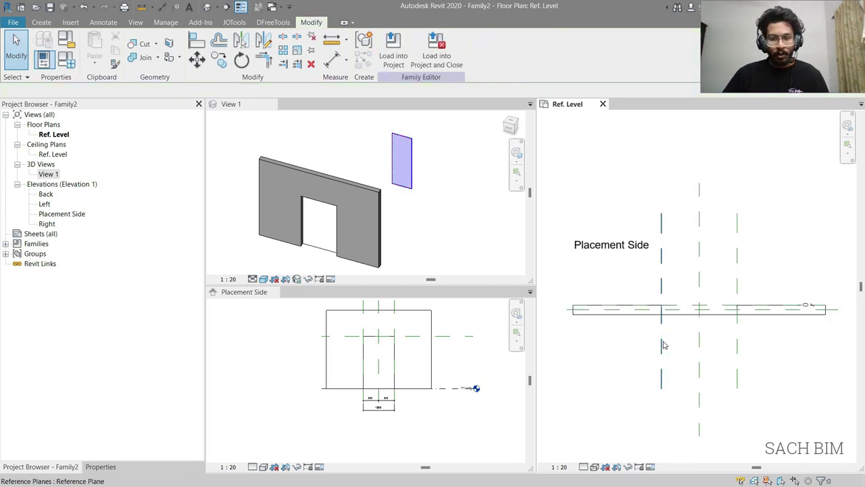
left_click(663, 346)
middle_click_drag(663, 345, 665, 325)
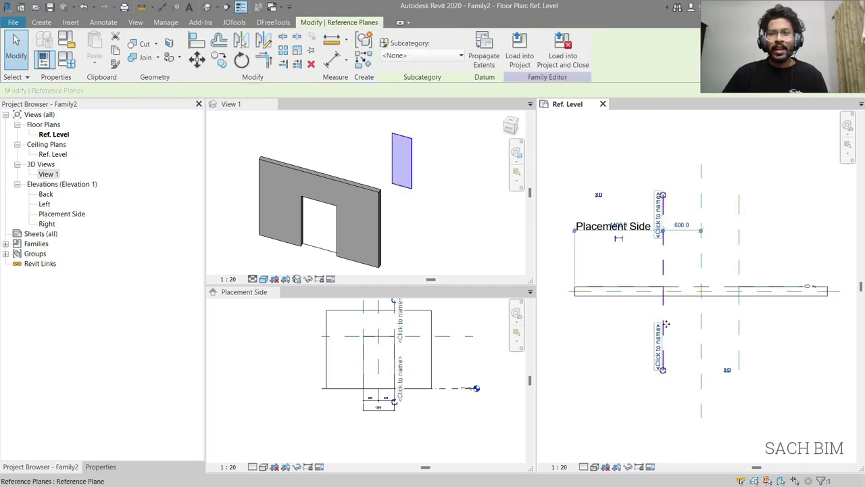
left_click(49, 25)
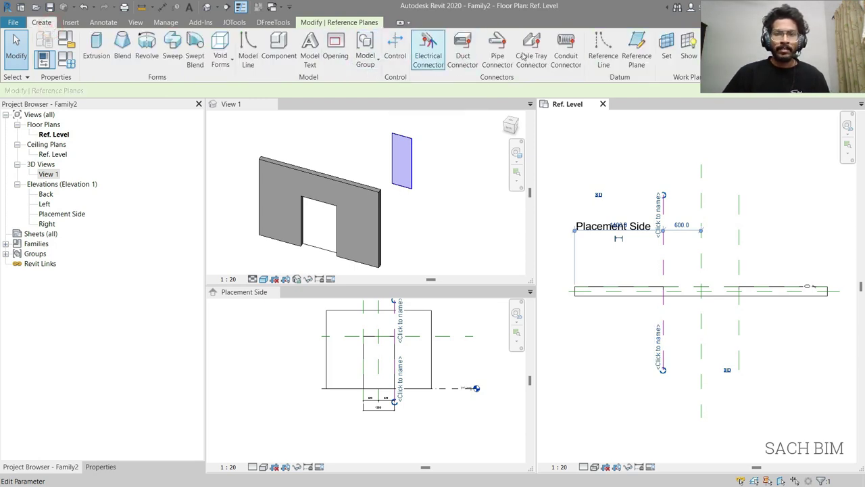
- Pick reference planes offset 650 on both sides of the centre plane
left_click(639, 55)
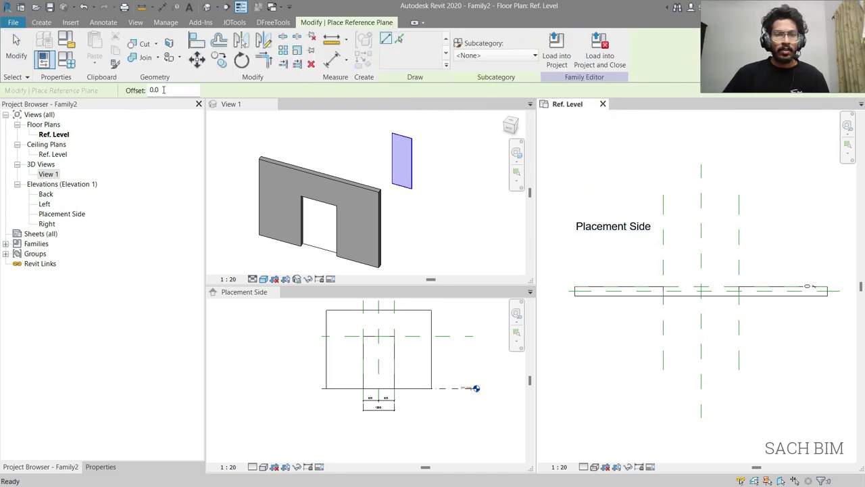
left_click(163, 90)
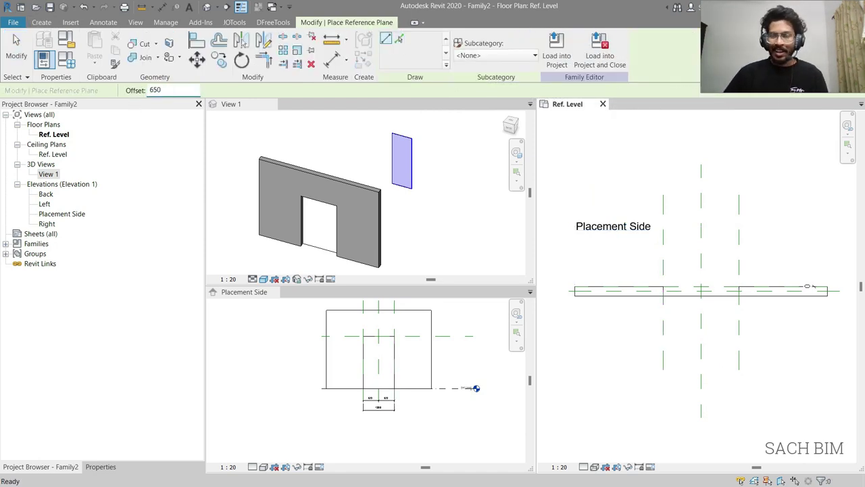
left_click(398, 41)
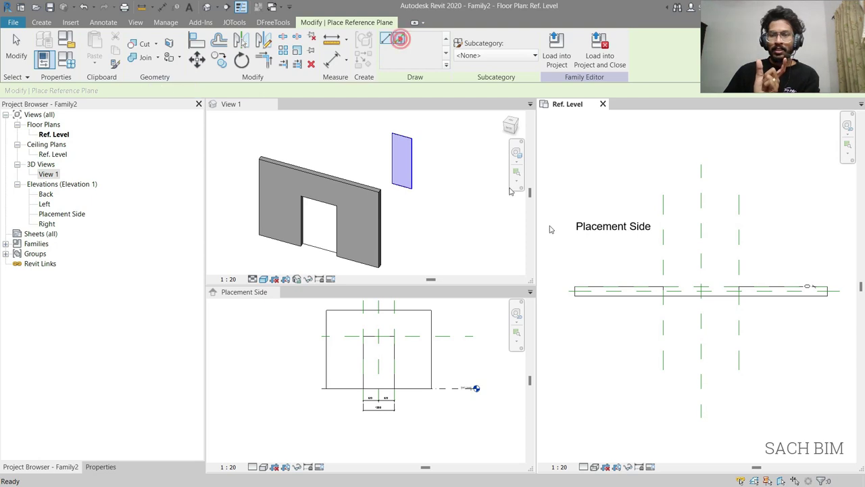
left_click(697, 347)
left_click(704, 340)
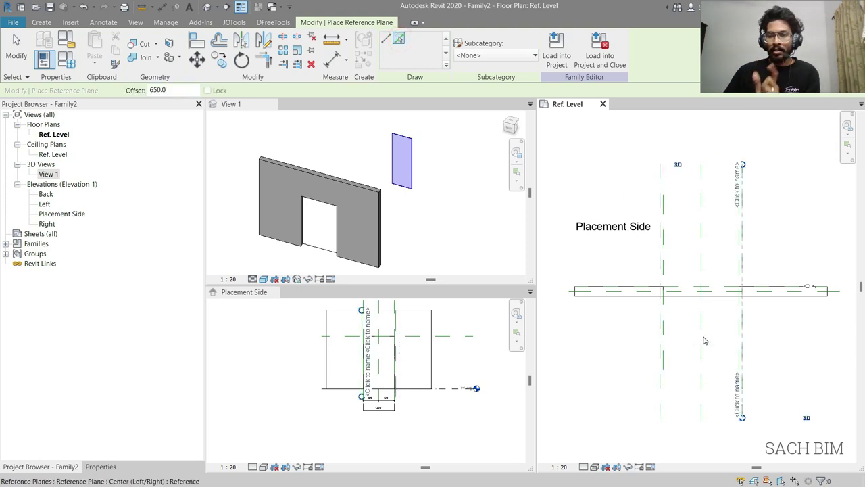
key("Escape")
- Add an aligned 650 dimension from the left offset plane to the centre plane
key("d")
key("i")
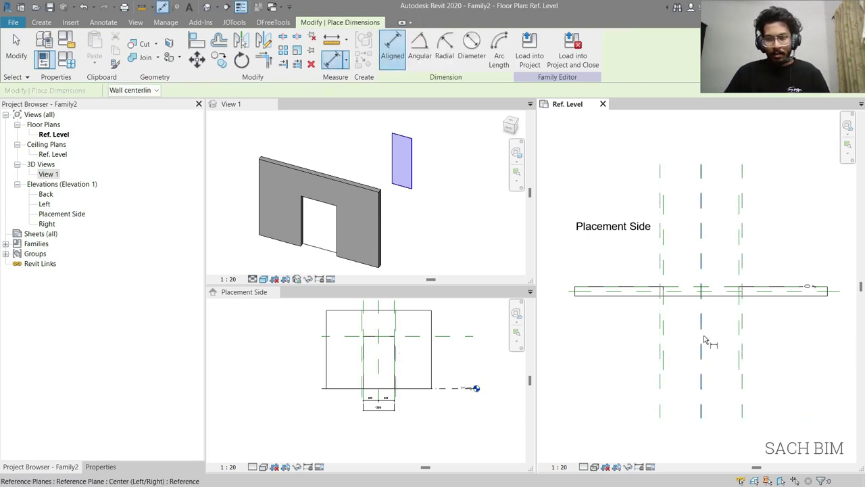
left_click(660, 338)
left_click(701, 338)
left_click(619, 369)
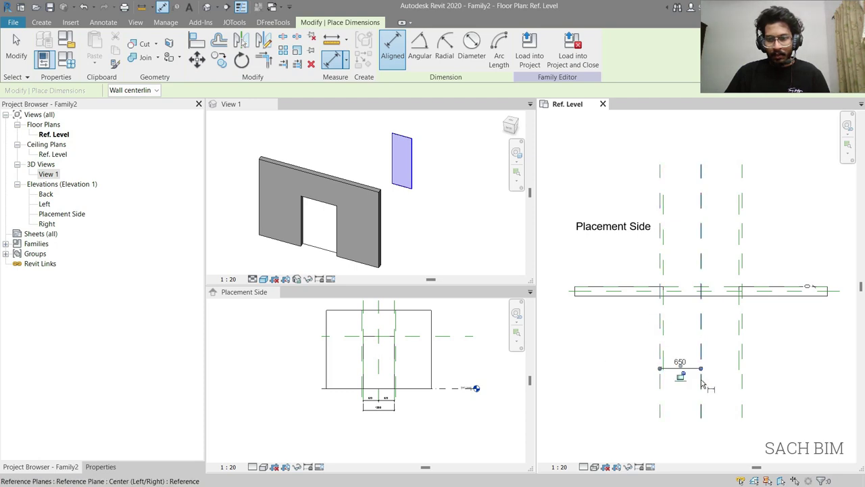
scroll(702, 383, "up", 3)
key("Escape")
- Extend the dimension to the right offset plane and set it to EQ
left_click(680, 361)
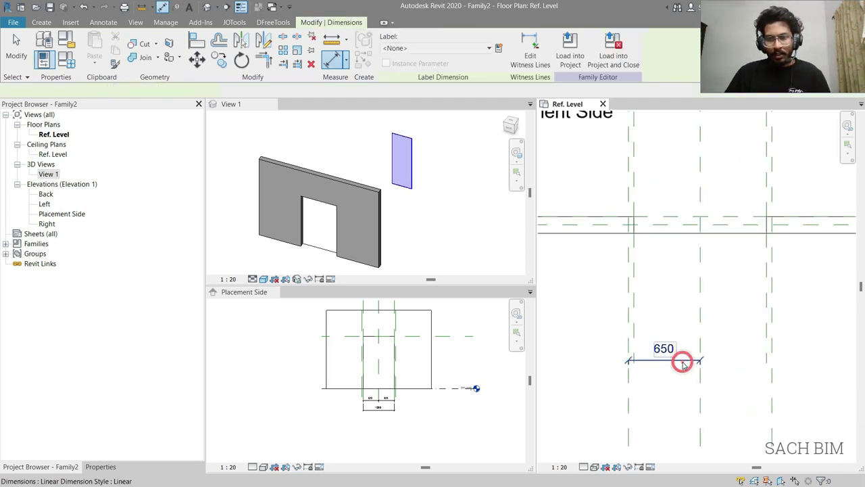
left_click(523, 52)
left_click(771, 338)
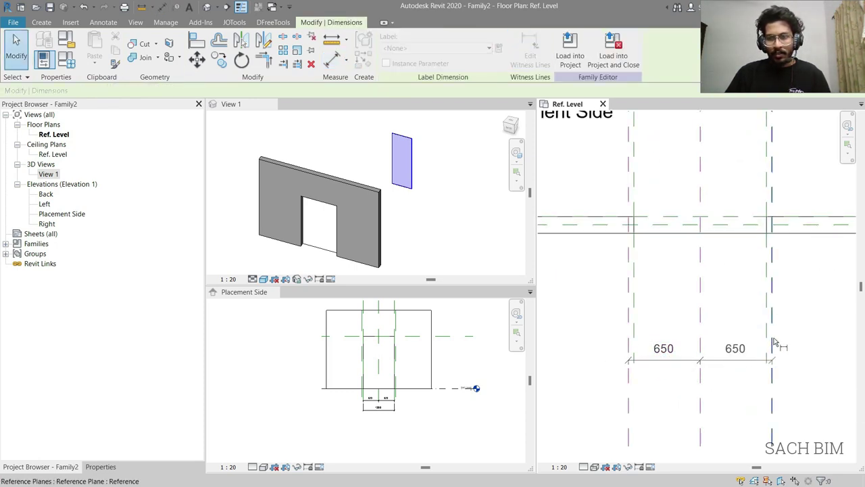
left_click(795, 338)
left_click(704, 336)
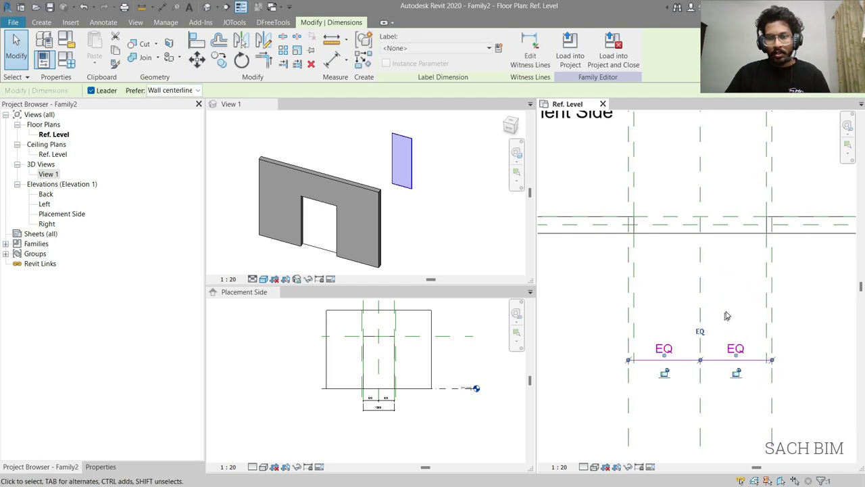
left_click(723, 313)
left_click(611, 278)
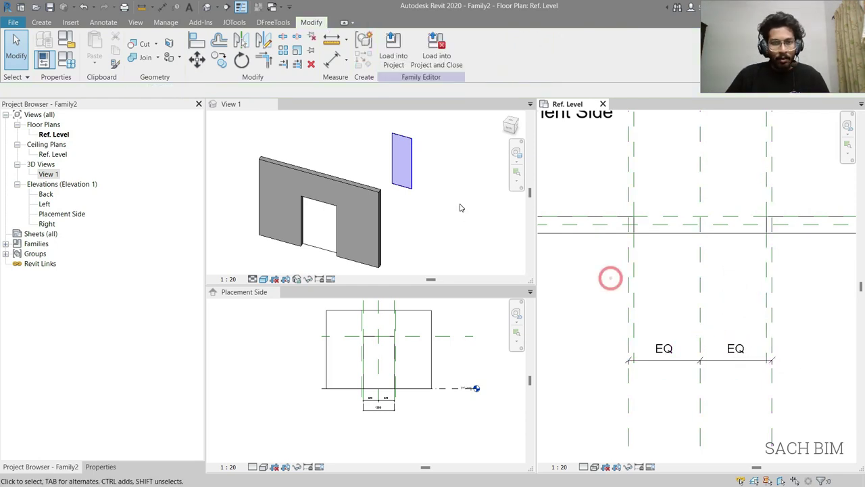
- Place the glass door panel beside the wall opening using CM
key("c")
key("m")
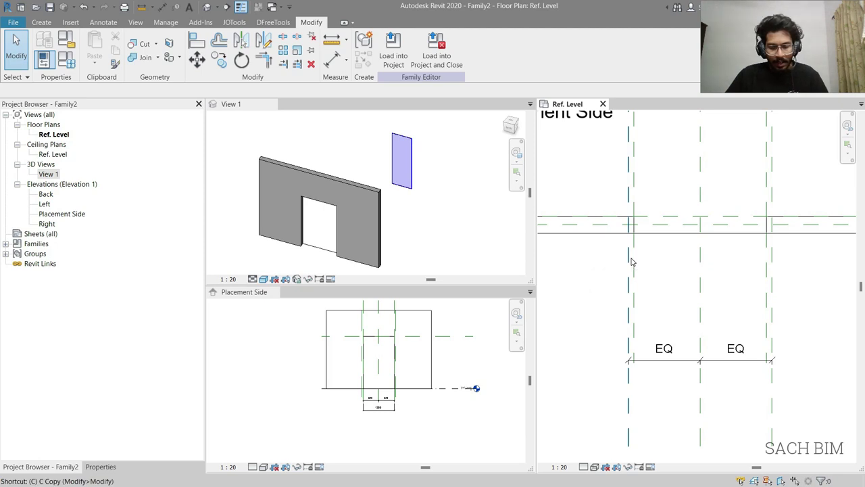
left_click(661, 248)
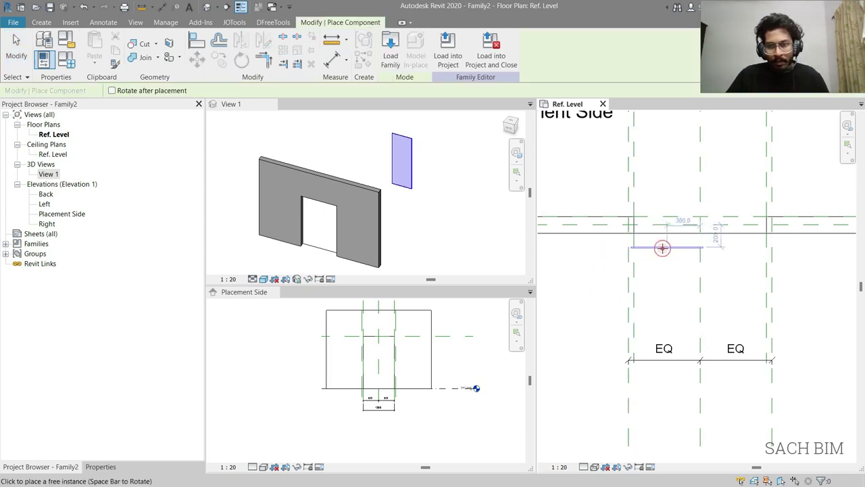
key("Escape")
key("Escape")
- Align the panel to the wall line and its edge to the left reference plane
scroll(676, 277, "up", 2)
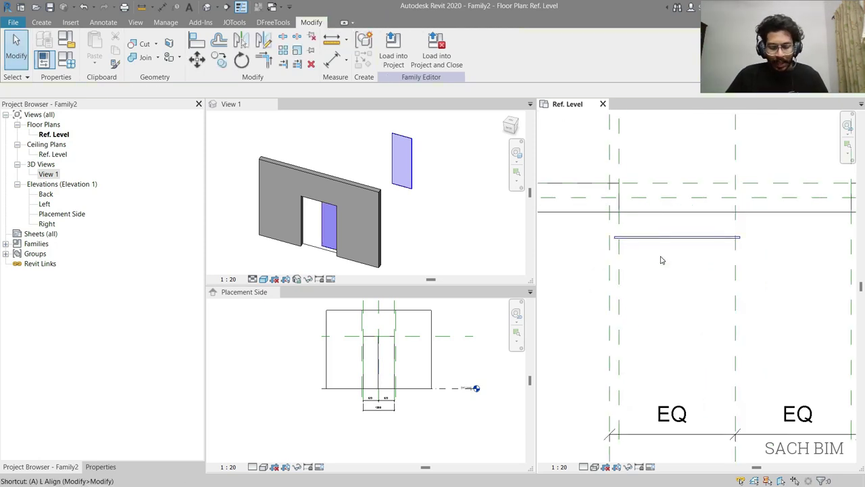
key("a")
key("l")
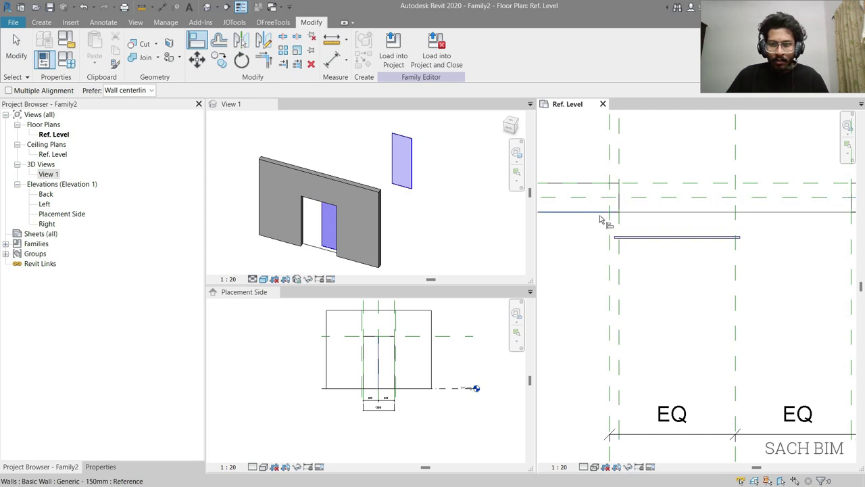
left_click(600, 217)
left_click(628, 237)
scroll(620, 226, "up", 2)
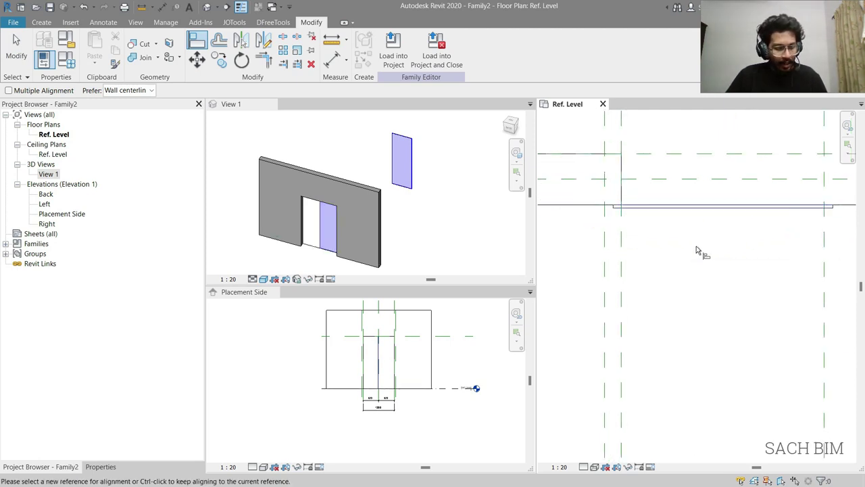
left_click(603, 232)
scroll(608, 228, "up", 2)
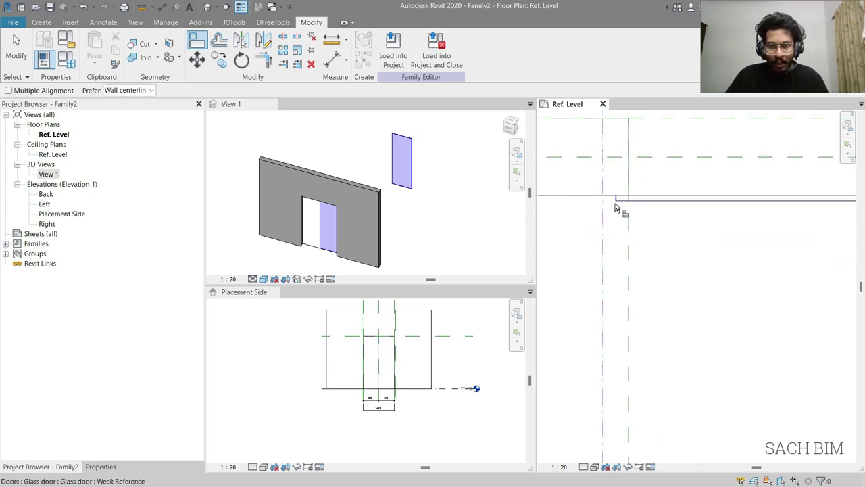
left_click(614, 201)
scroll(616, 295, "down", 2)
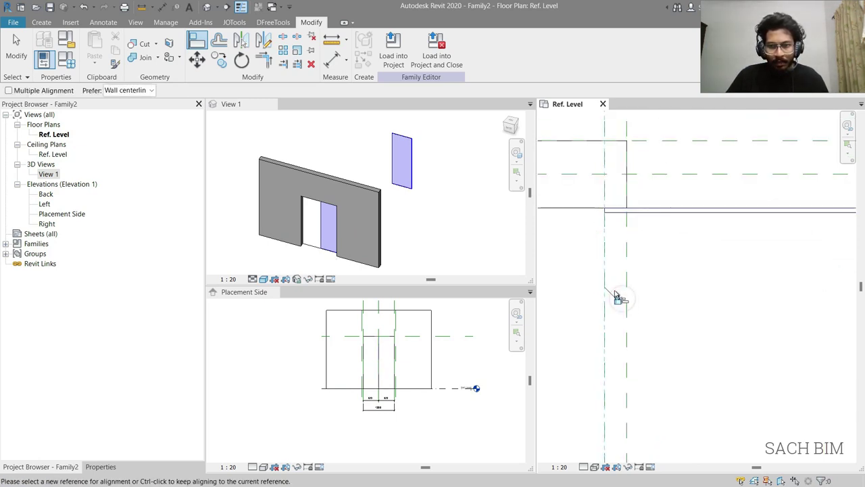
middle_click_drag(616, 296, 557, 303)
key("Escape")
- Mirror the glass panel across the centre reference plane
left_click(616, 260)
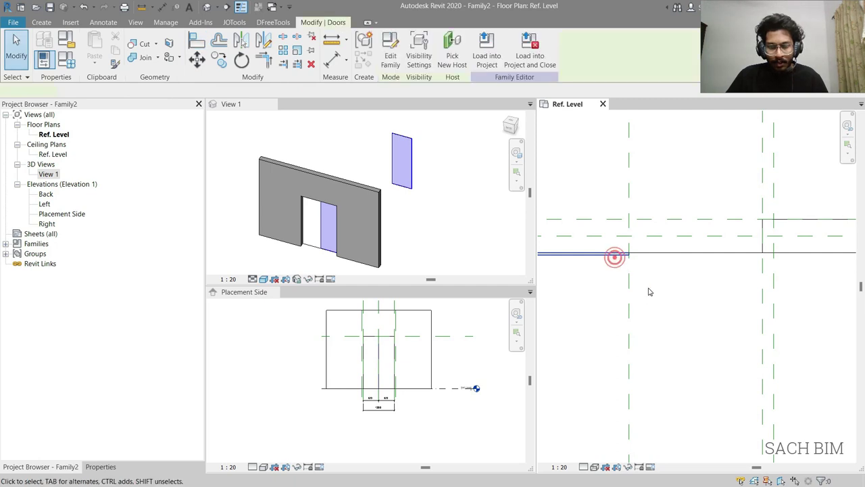
key("m")
key("m")
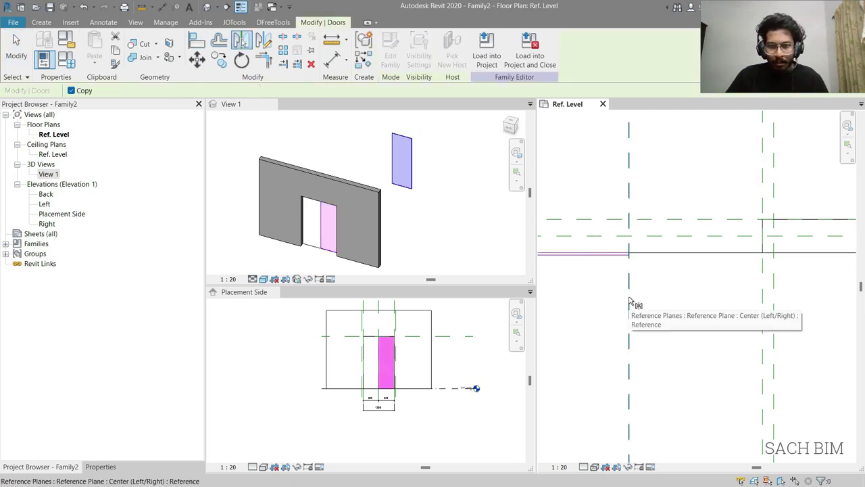
left_click(628, 297)
key("Escape")
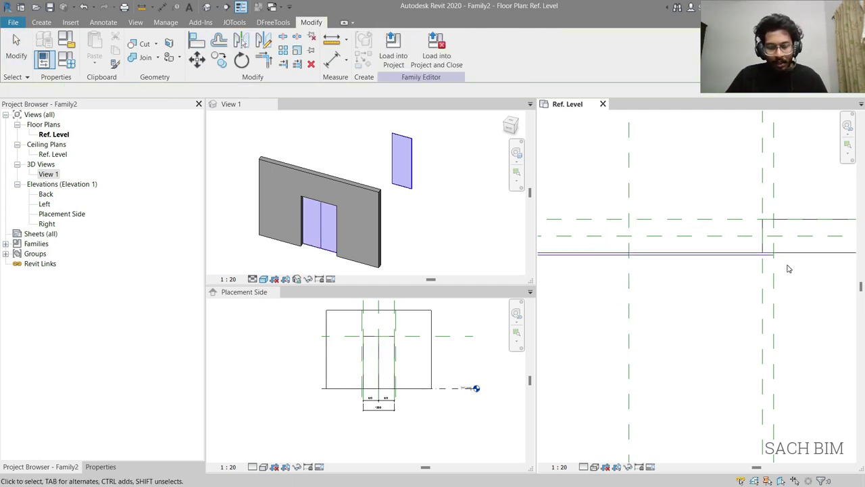
- Align the mirrored panel's edge to the wall line
key("a")
key("l")
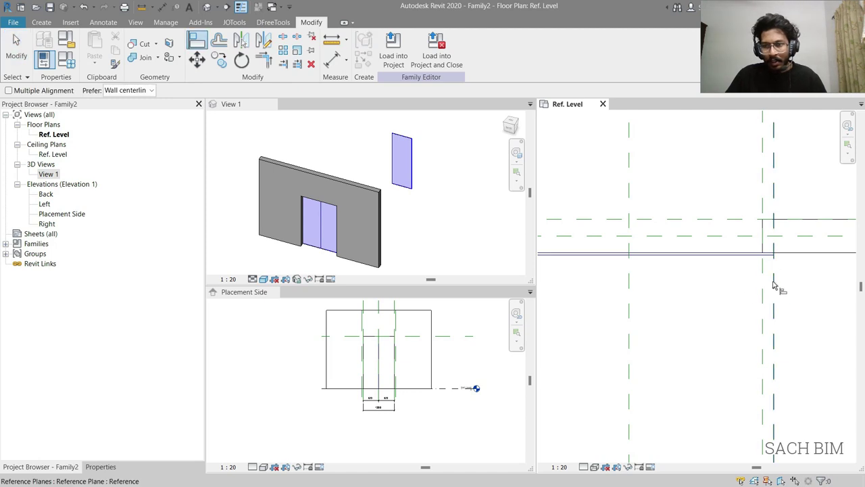
left_click(774, 238)
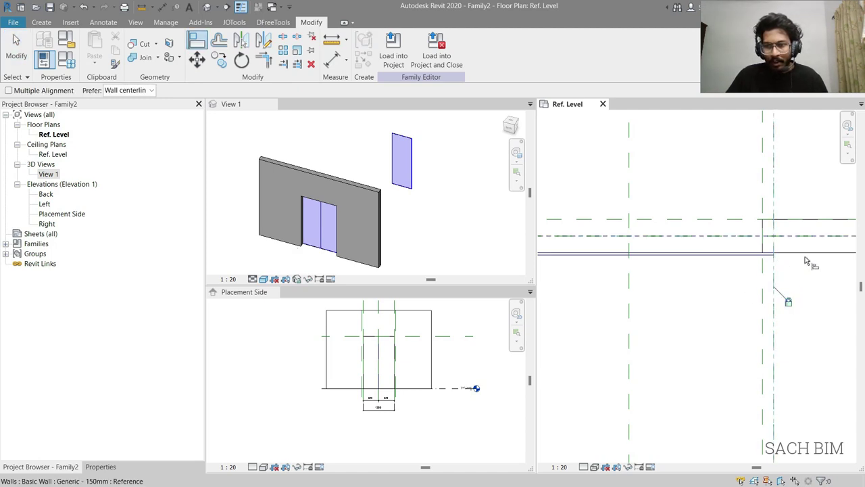
left_click(808, 257)
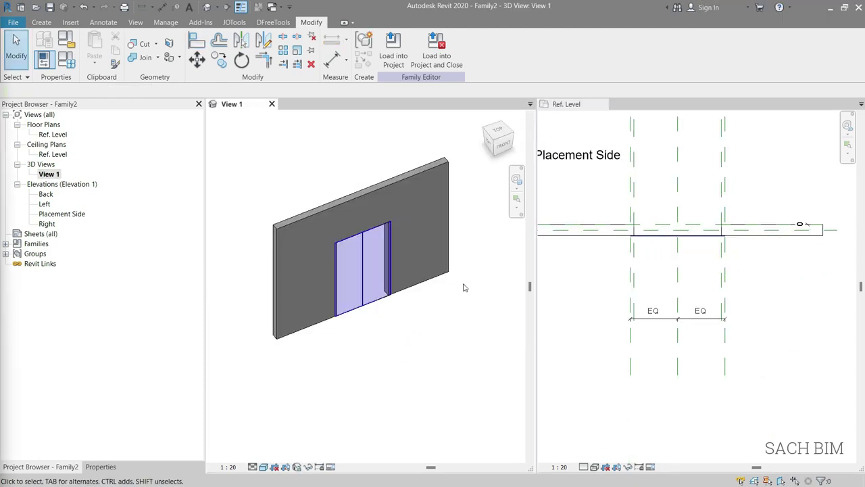
- Nudge the left door reference plane left and back right to flex the panels
left_click(462, 331)
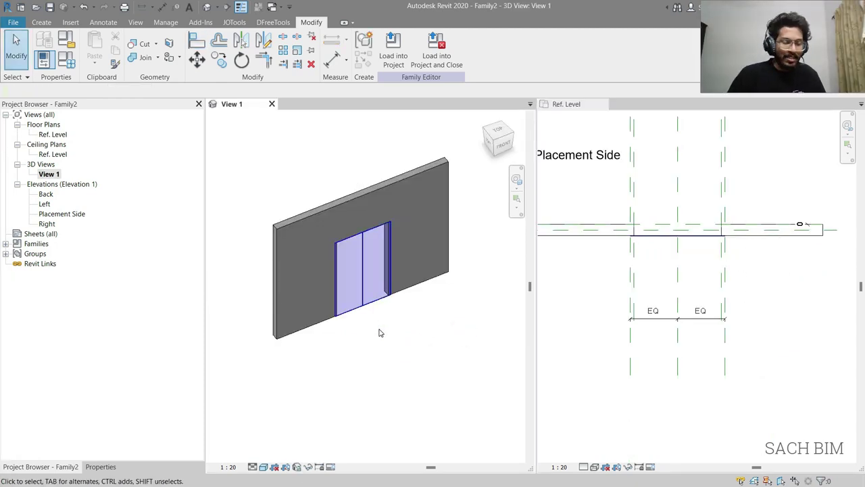
scroll(375, 314, "up", 1)
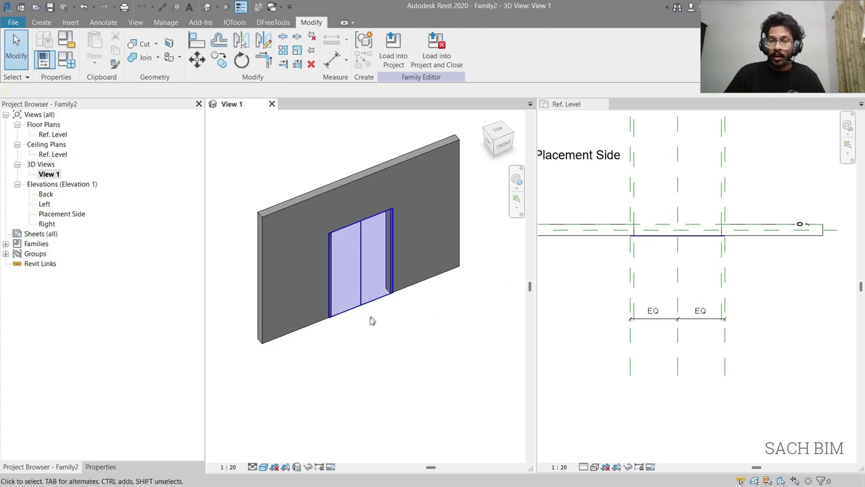
scroll(379, 297, "up", 3)
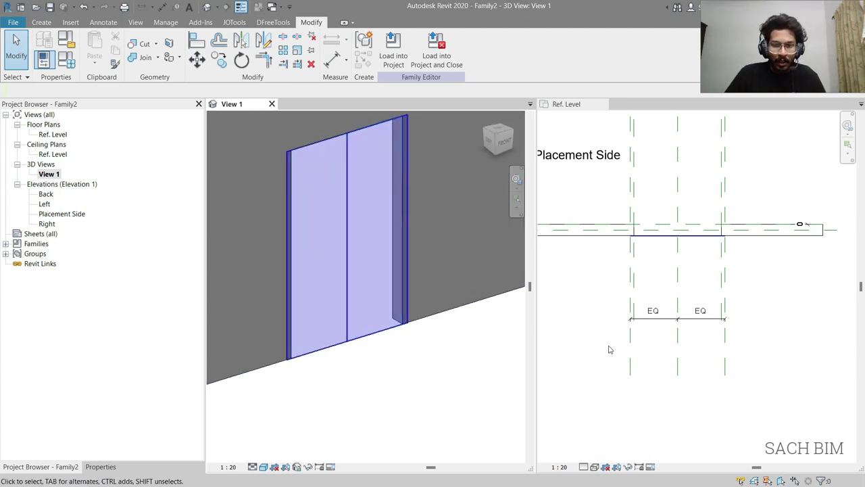
middle_click_drag(615, 346, 643, 362)
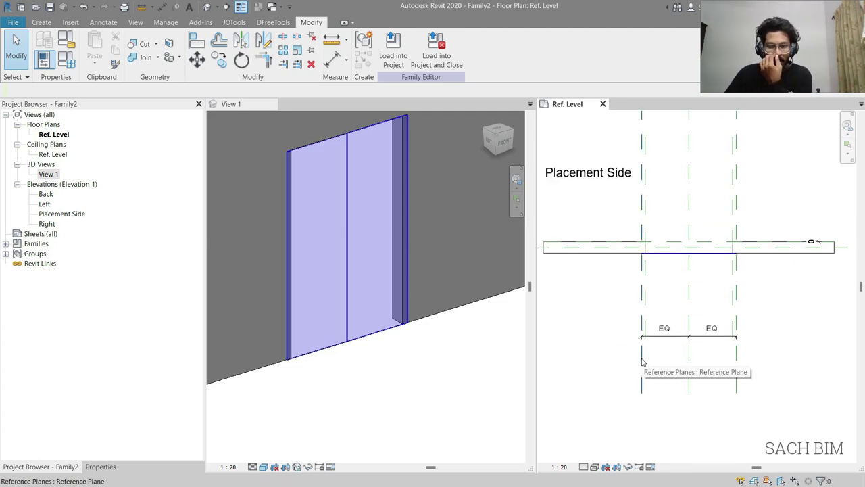
left_click(642, 362)
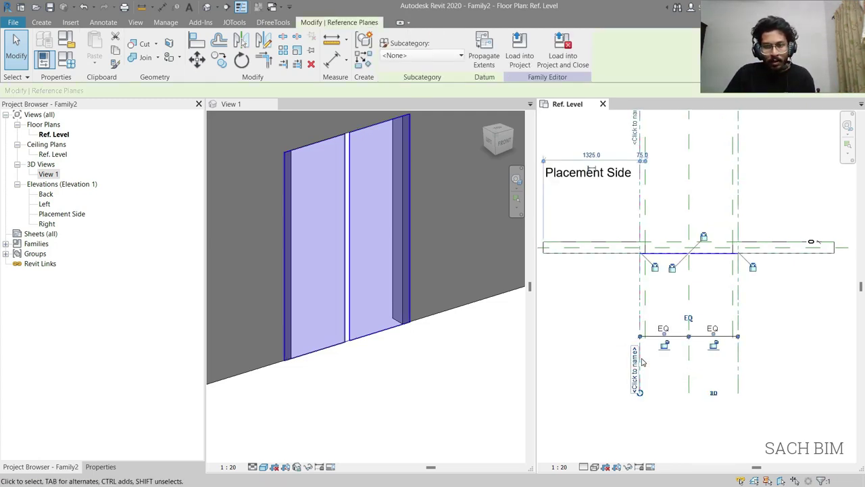
key("Left")
key("Left")
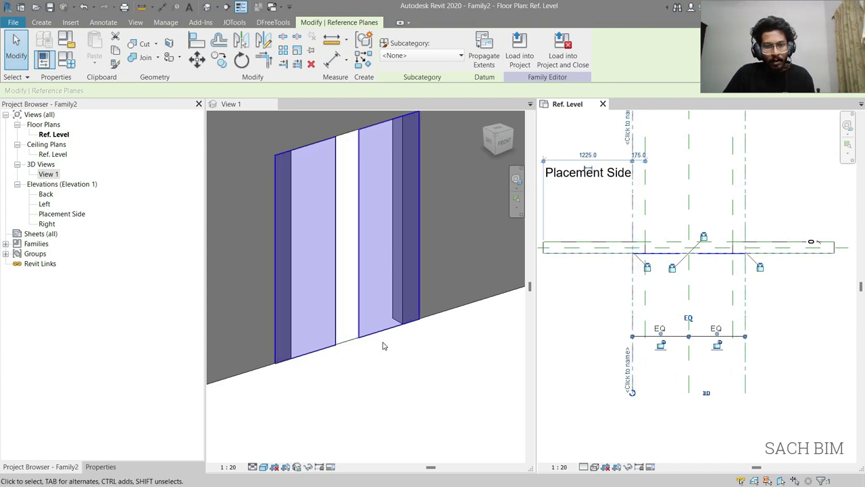
scroll(383, 346, "down", 2)
key("Left")
key("Left")
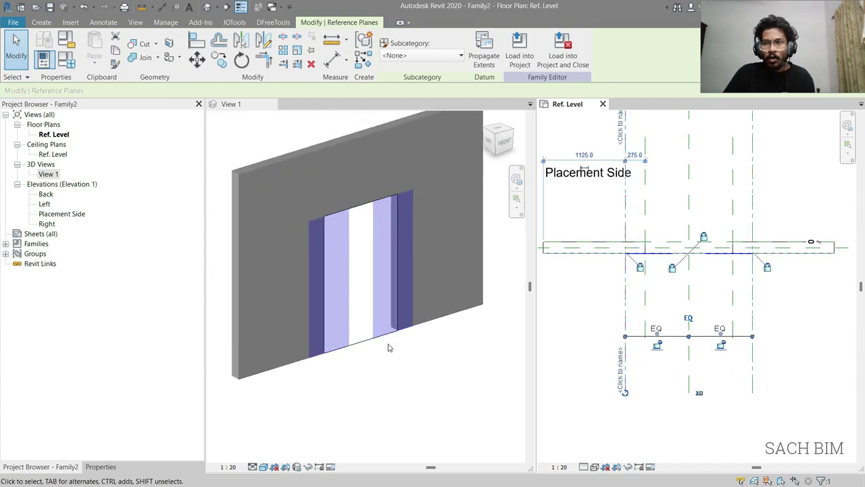
key("Left")
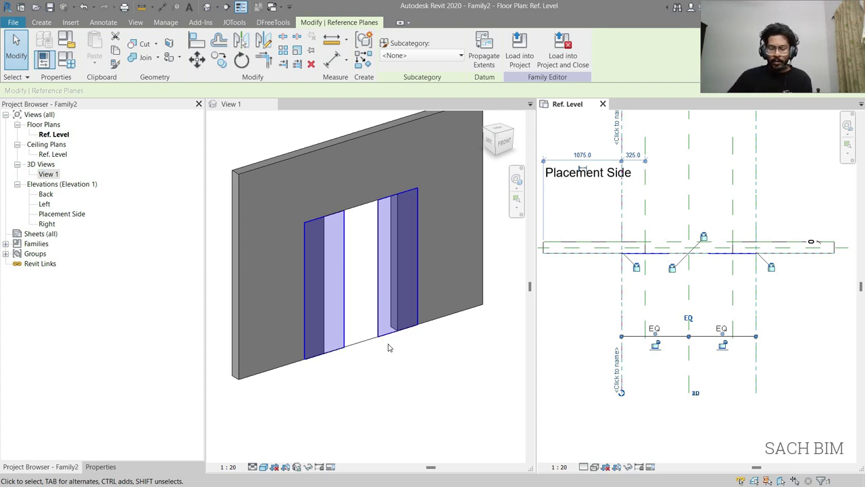
key("Right")
key("Right")
key("Right")
key("Right")
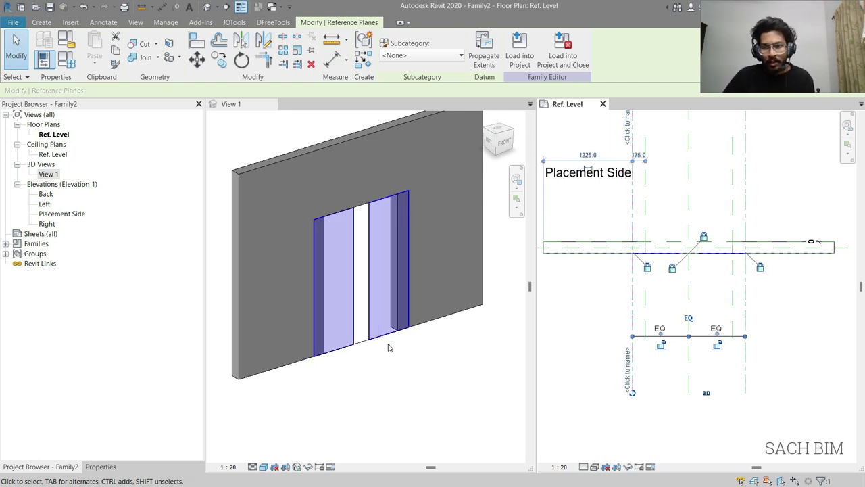
- Return the left reference plane to its original spot and select the Center (Left/Right) plane
key("Right")
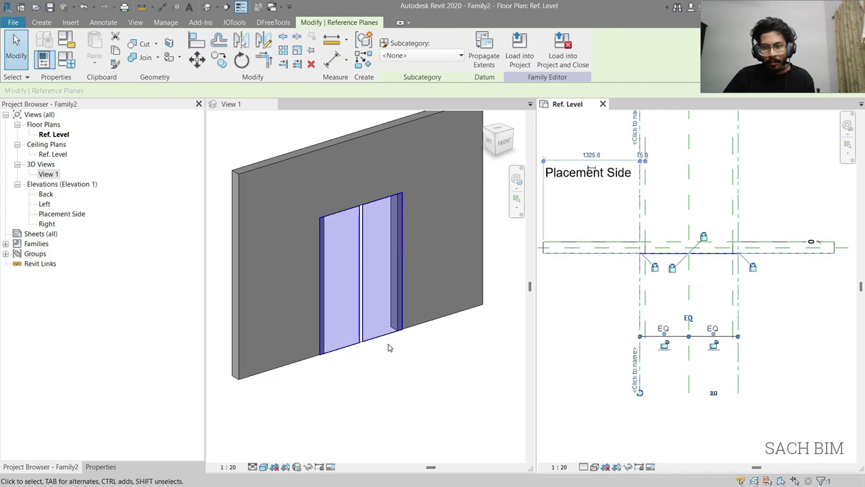
scroll(700, 289, "up", 5)
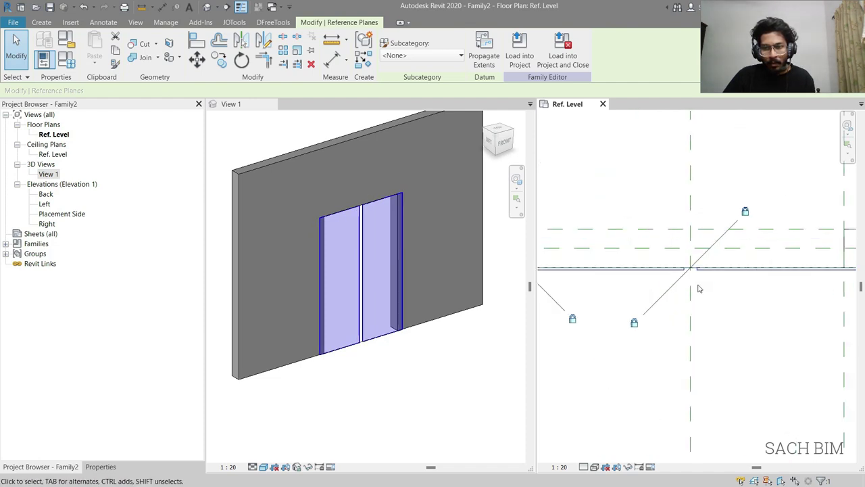
scroll(699, 290, "down", 5)
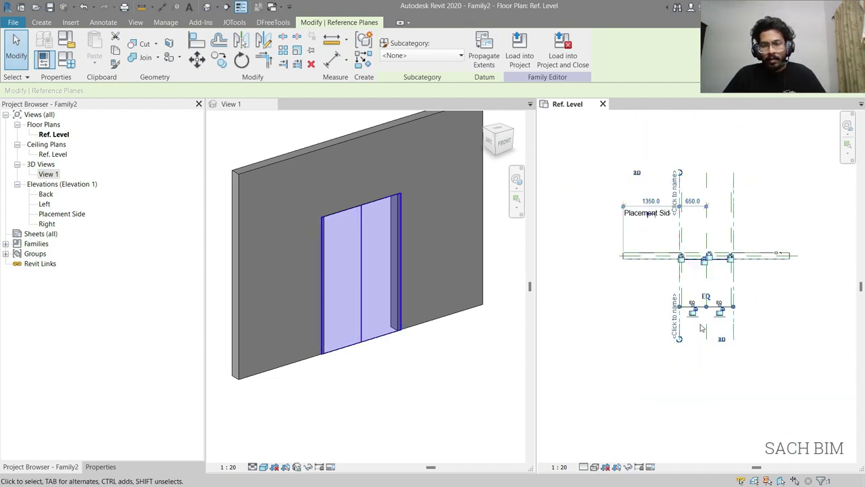
left_click(701, 327)
left_click(706, 329)
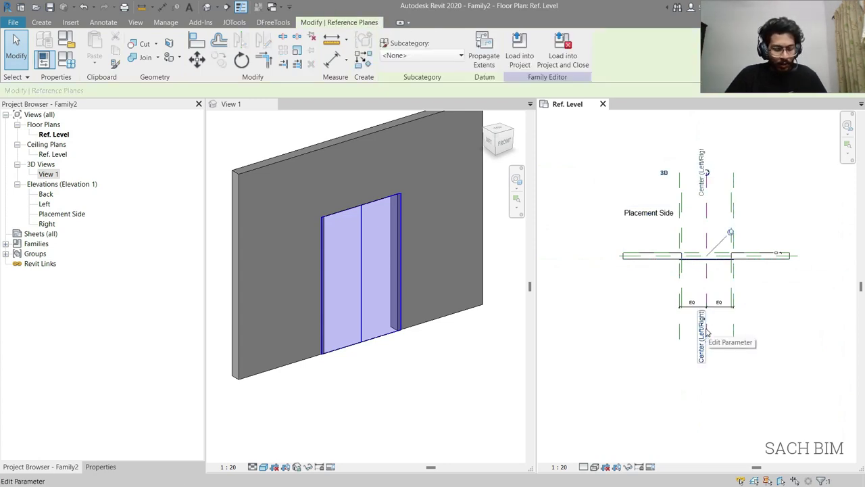
- Pick reference planes offset 650 outside the left and right door planes
key("r")
key("p")
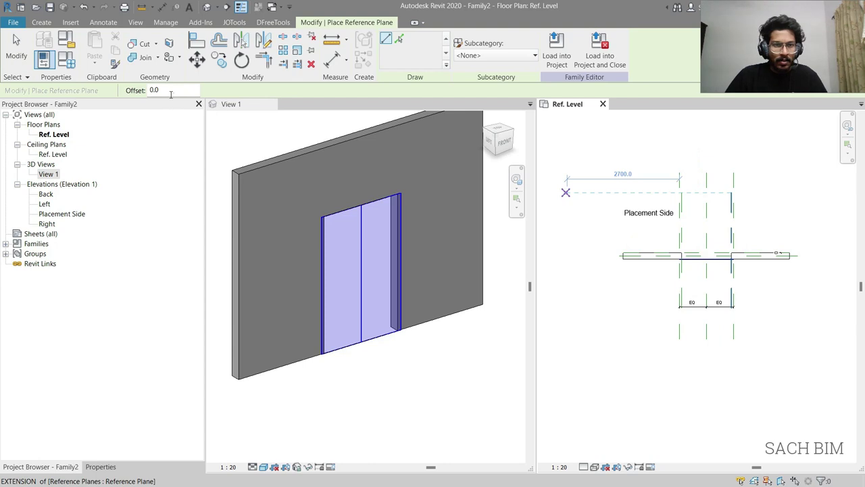
double_click(171, 91)
type("650")
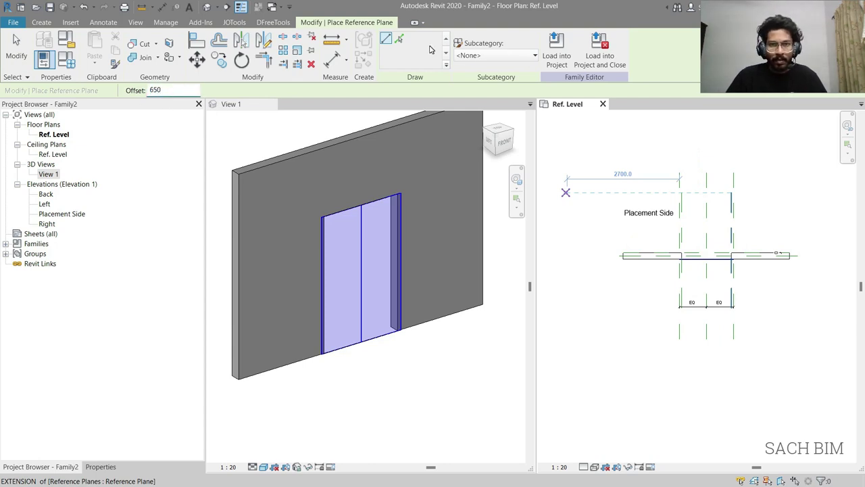
left_click(399, 38)
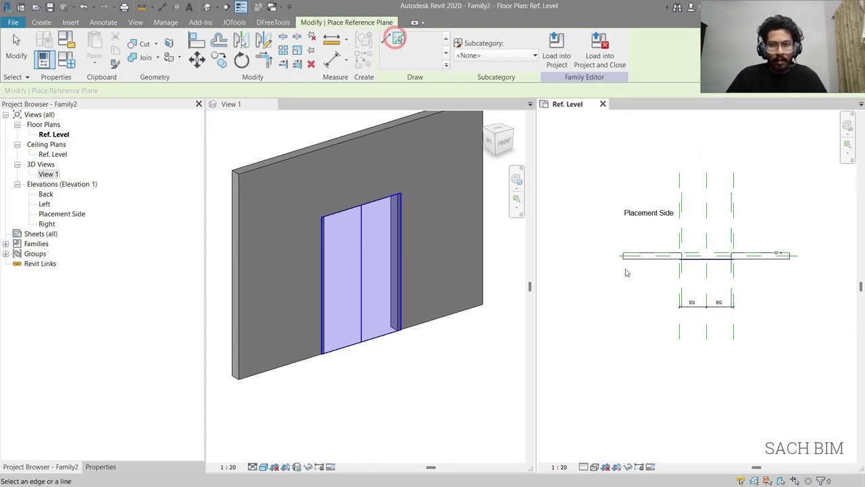
left_click(676, 289)
left_click(738, 288)
key("Escape")
key("Escape")
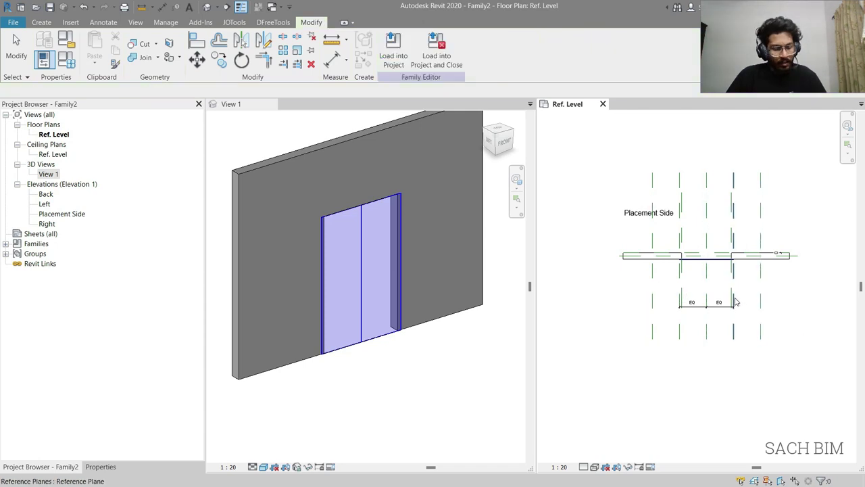
- Dimension both outer gaps at 650 with aligned dimensions
key("i")
left_click(653, 330)
left_click(679, 330)
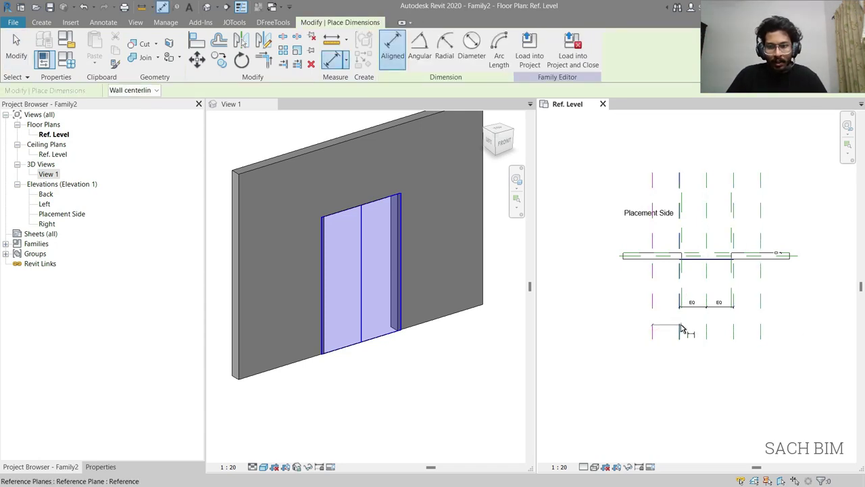
left_click(668, 331)
scroll(730, 331, "up", 3)
left_click(743, 331)
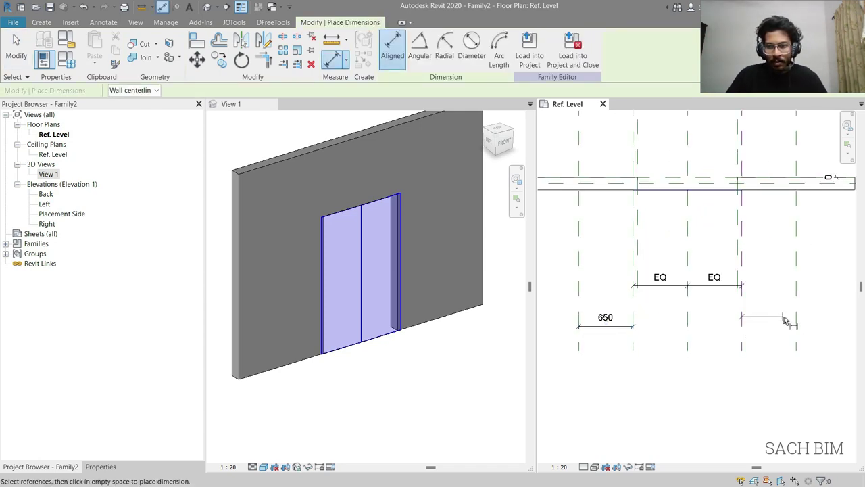
left_click(796, 322)
left_click(792, 330)
key("Escape")
key("Escape")
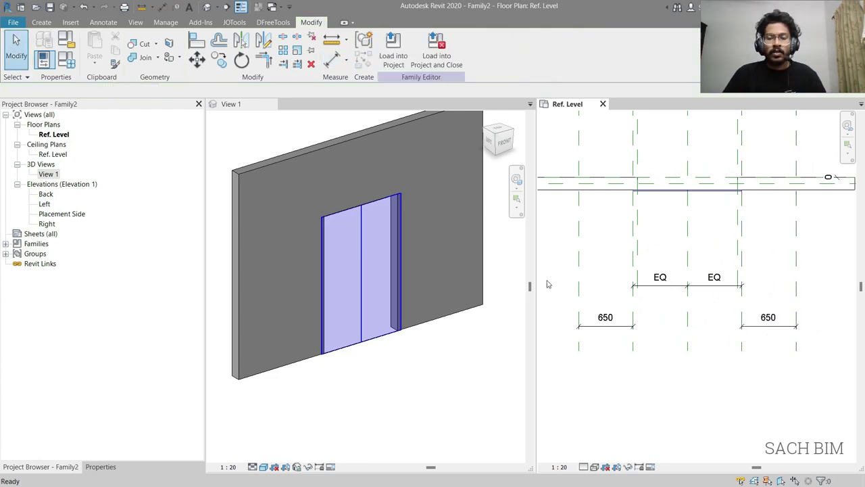
- Create an instance parameter 'Distance Dr' on the left 650 dimension
left_click(619, 329)
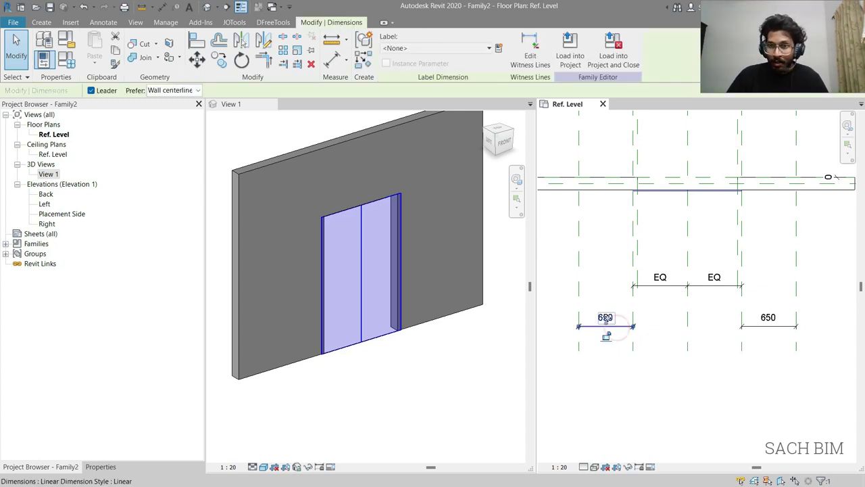
left_click(498, 51)
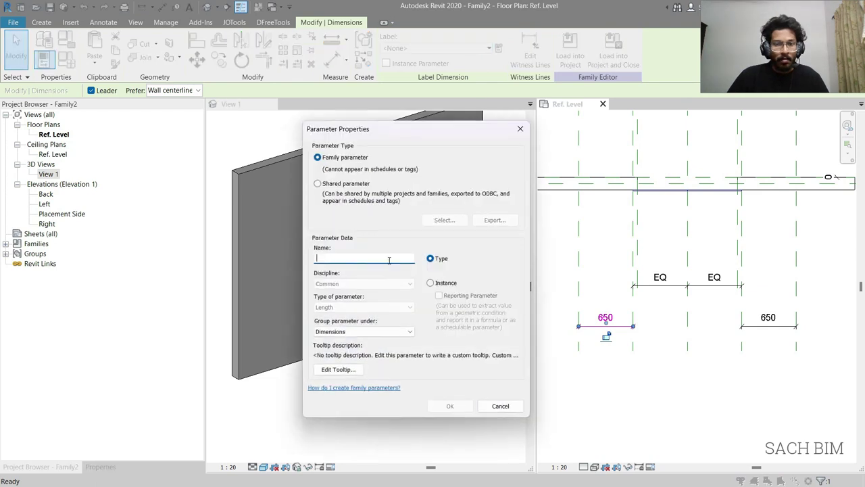
type("Distance Dr")
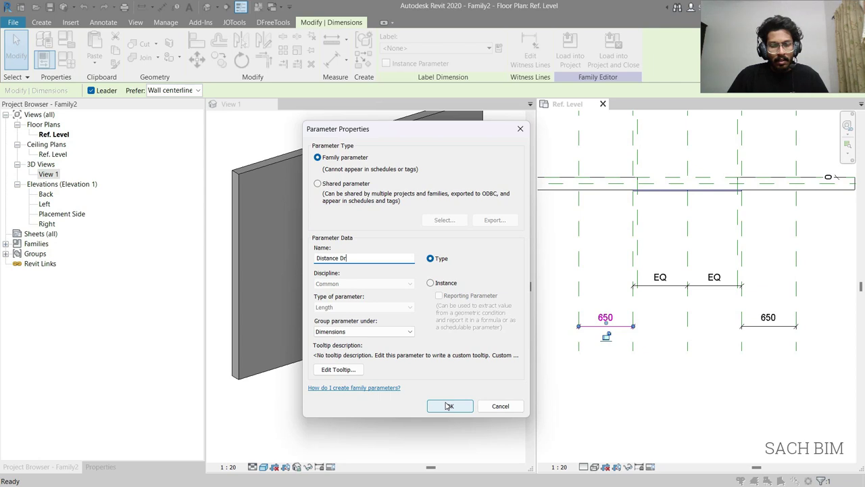
left_click(443, 284)
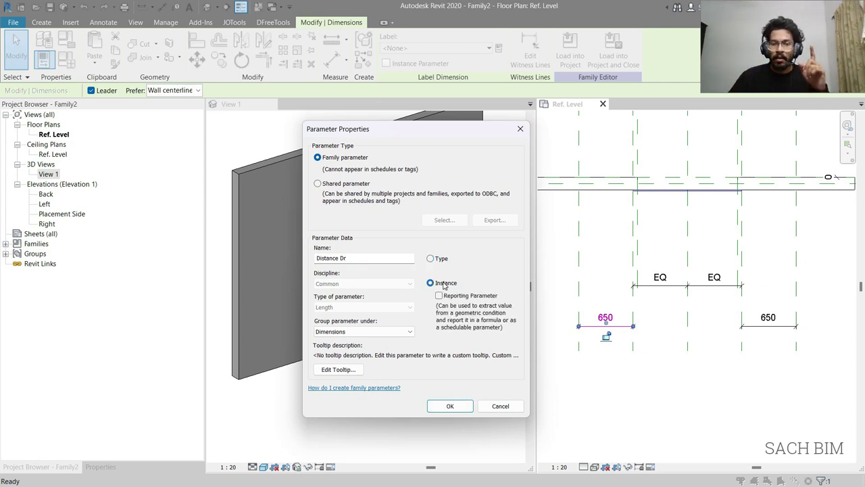
left_click(449, 405)
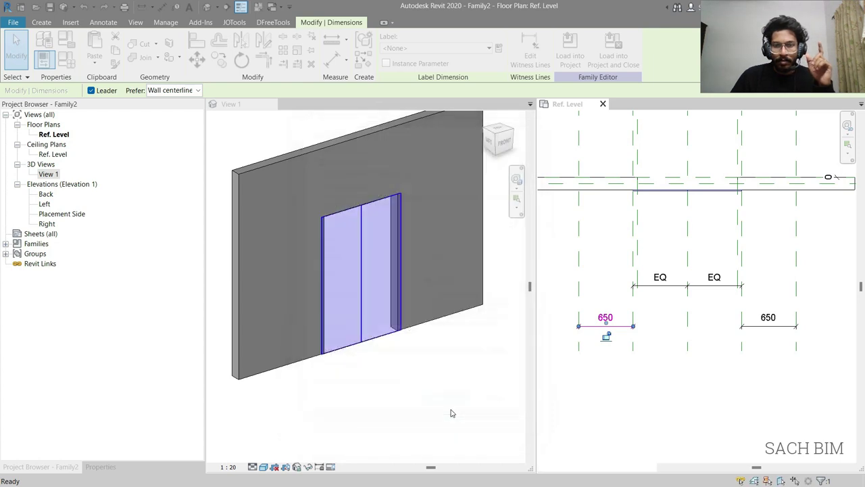
left_click(643, 387)
- Label the right 650 dimension with Distance Dr, then return to the automatic door drawing
left_click(757, 326)
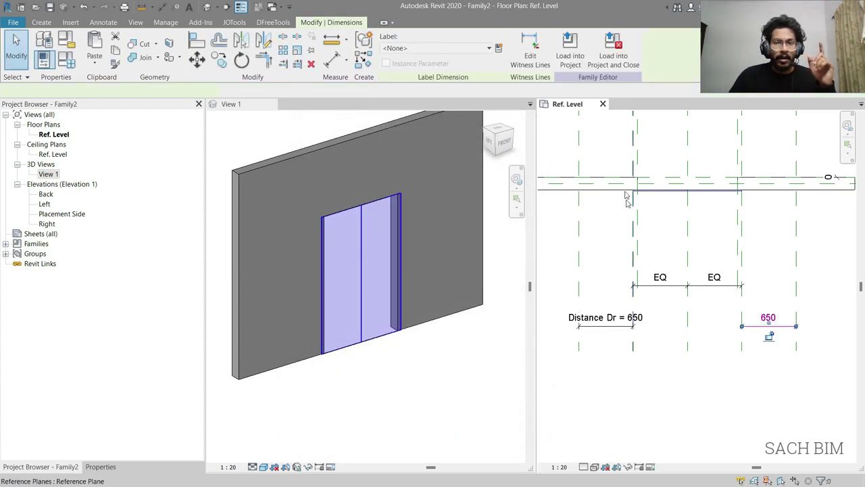
left_click(465, 52)
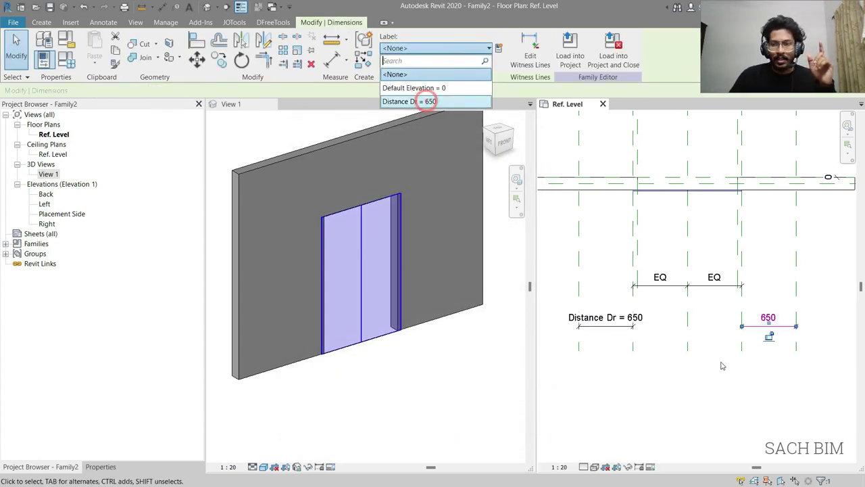
left_click(425, 102)
left_click(726, 382)
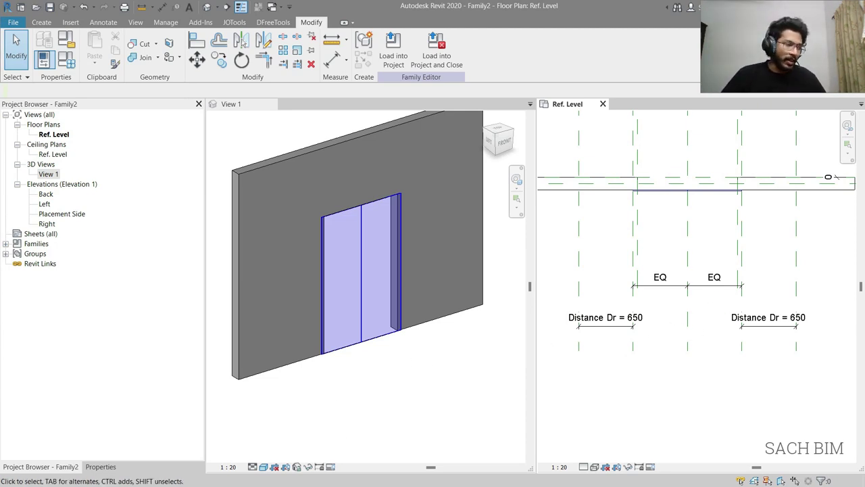
key("alt+Tab")
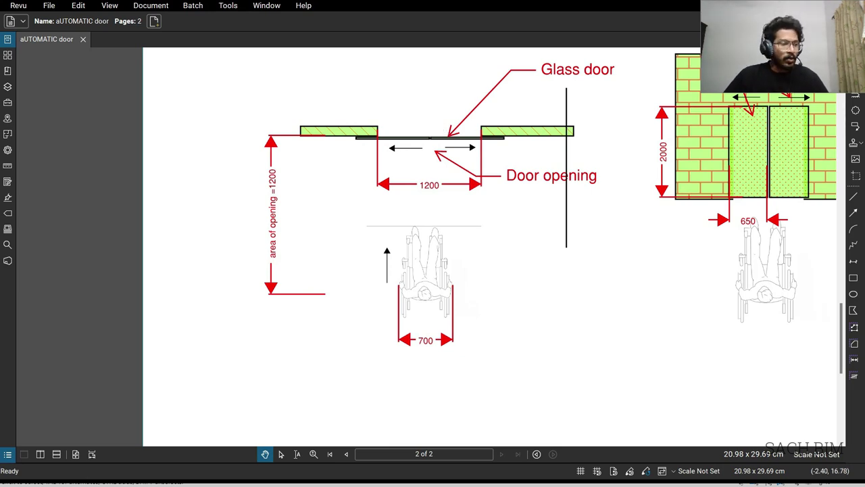
- Leave the Bluebeam automatic door sketch and return to the wheelchair family in Revit
key("alt+Tab")
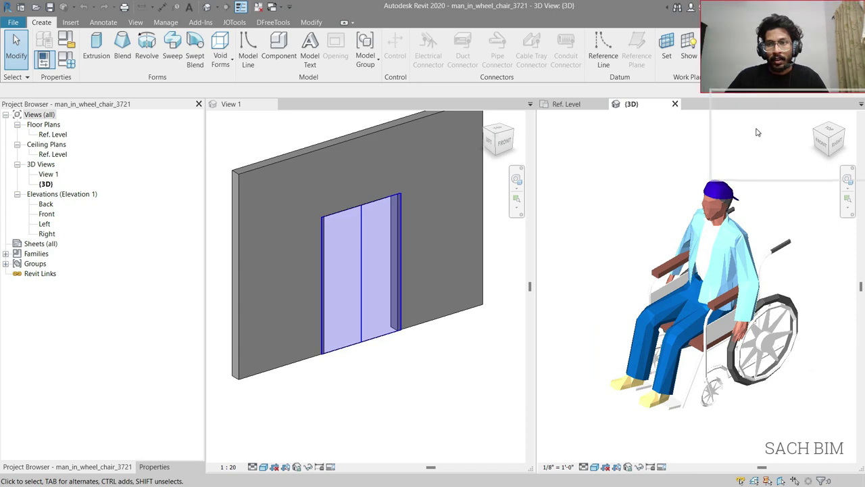
- Load the man_in_wheel_chair_3721 figure into Family2, turned to face the door, below the opening
left_click(747, 62)
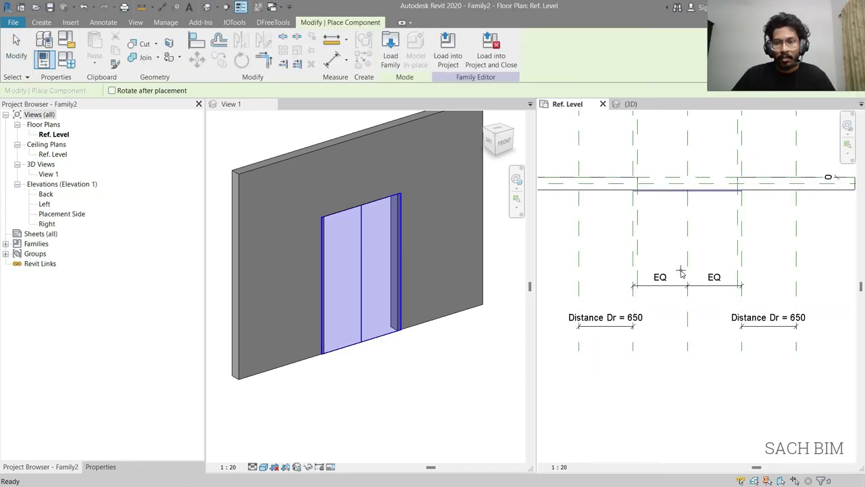
key("space")
key("space")
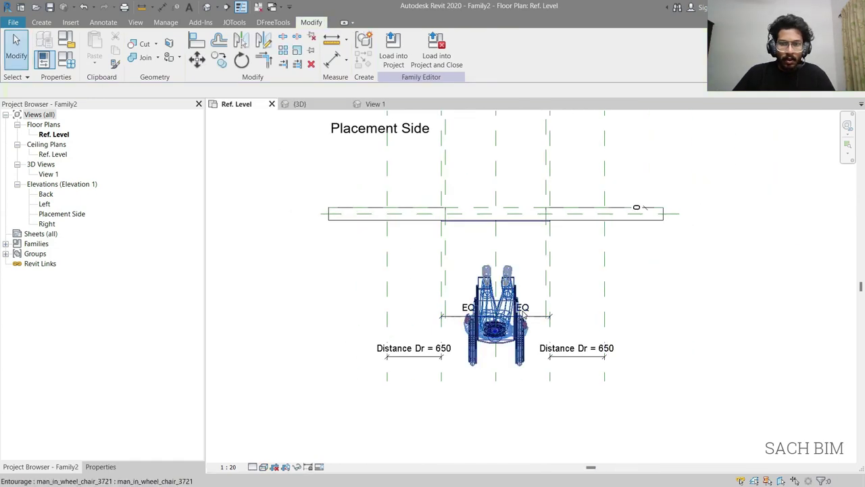
scroll(546, 307, "down", 2)
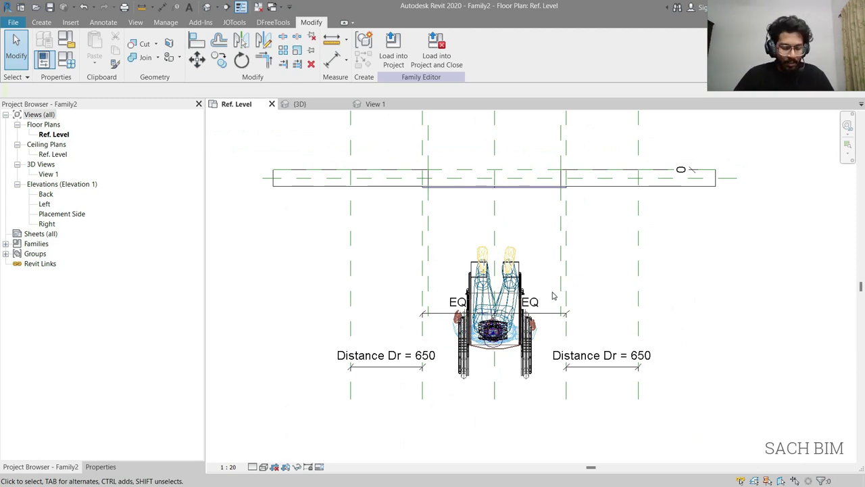
- Add an aligned dimension from the wall to the wheelchair, reading 1317
key("3")
key("i")
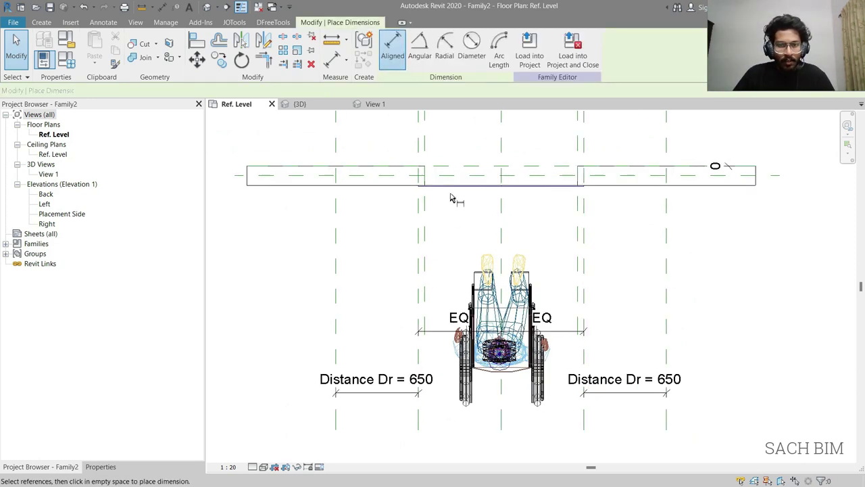
scroll(457, 190, "up", 3)
left_click(460, 178)
scroll(512, 368, "up", 3)
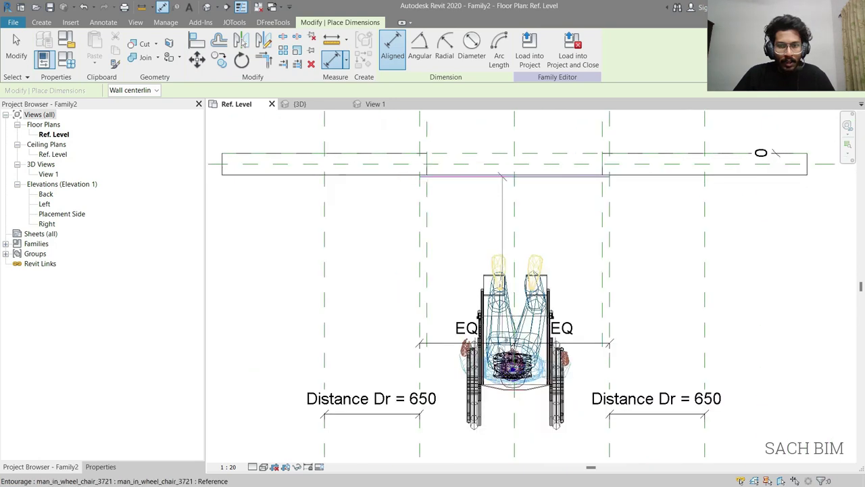
scroll(511, 368, "down", 2)
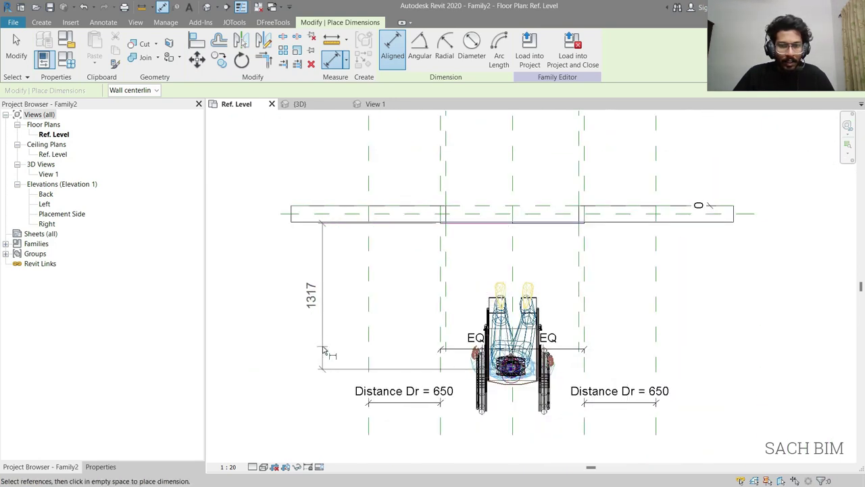
left_click(322, 350)
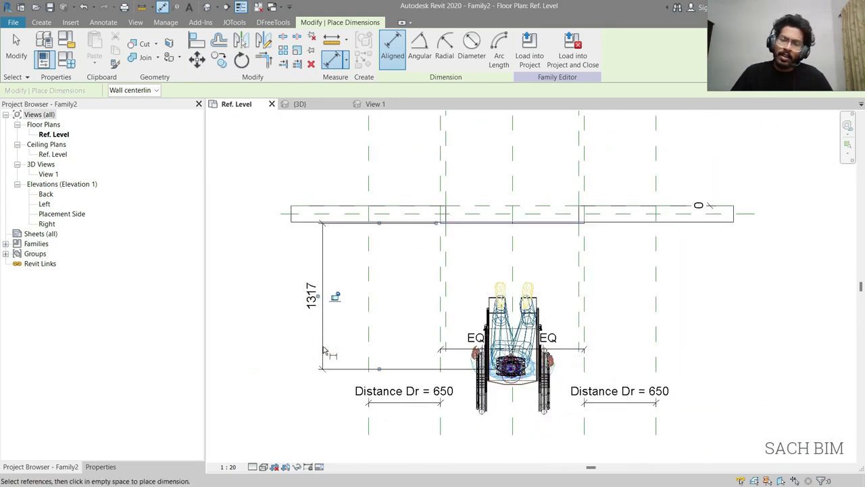
key("Escape")
key("Escape")
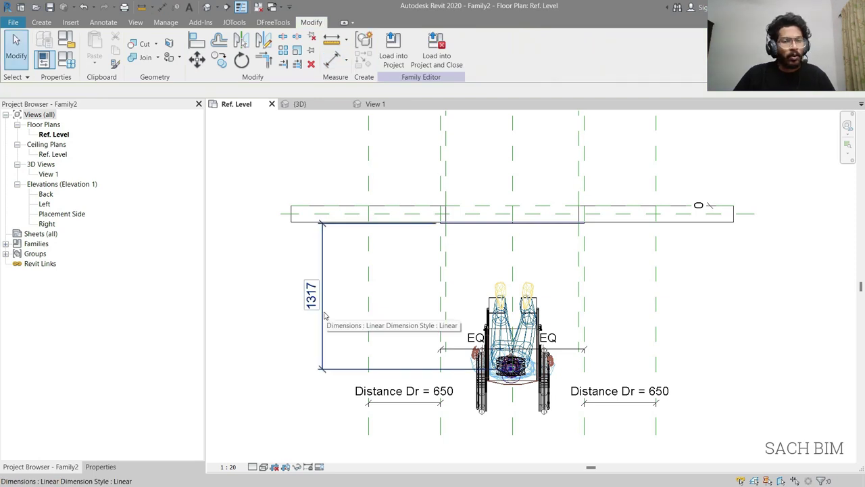
- Label the 1317 dimension with a new instance parameter named Distance OB
left_click(324, 312)
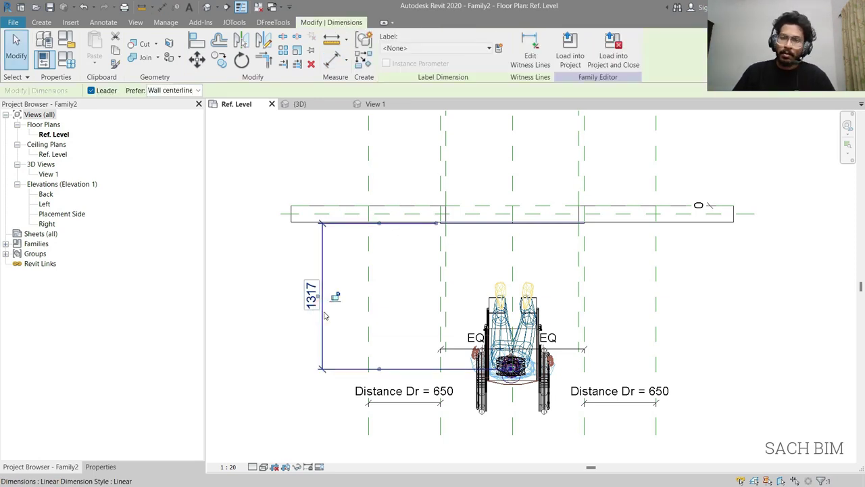
left_click(498, 48)
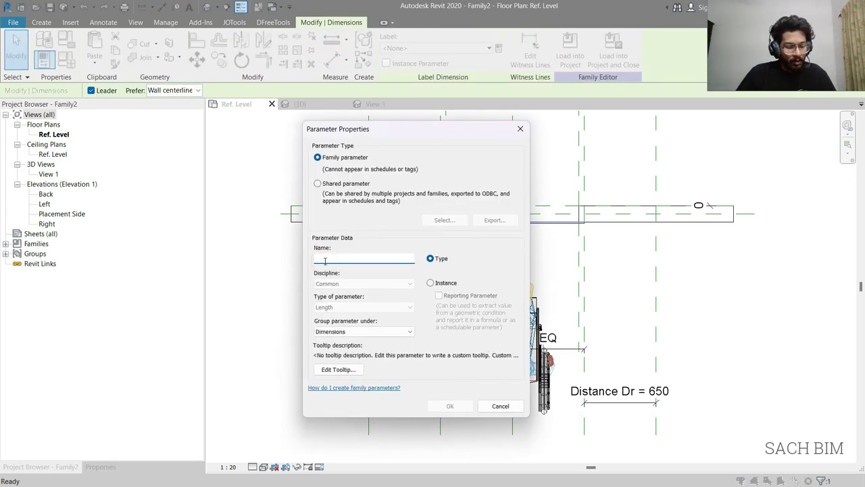
type("Distance OB")
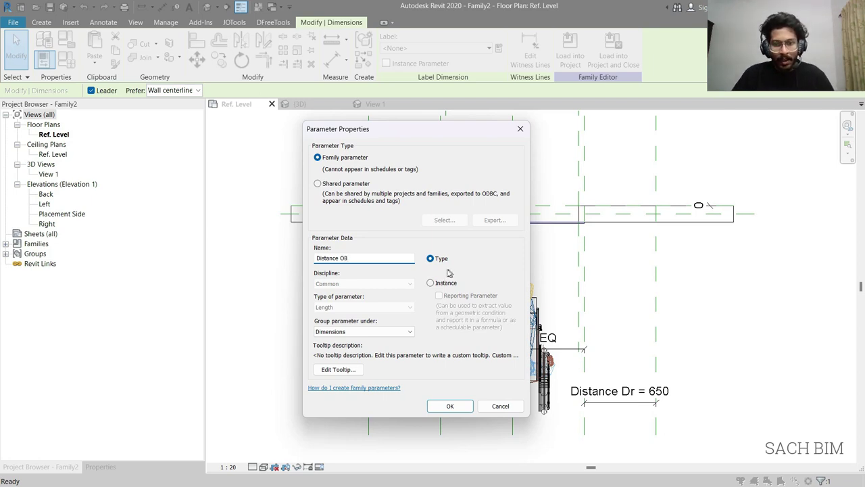
left_click(431, 282)
left_click(450, 406)
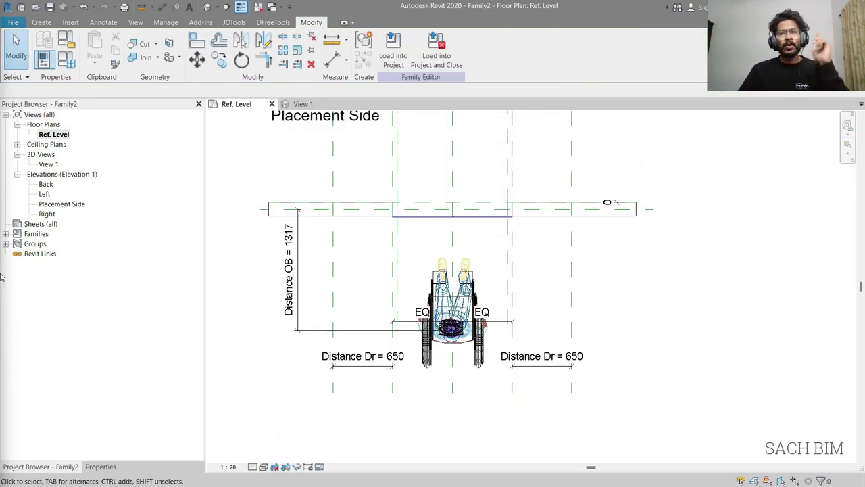
- Tile plan and 3D views with WT and check Distance Dr 650 and Distance OB 1317
left_click(436, 172)
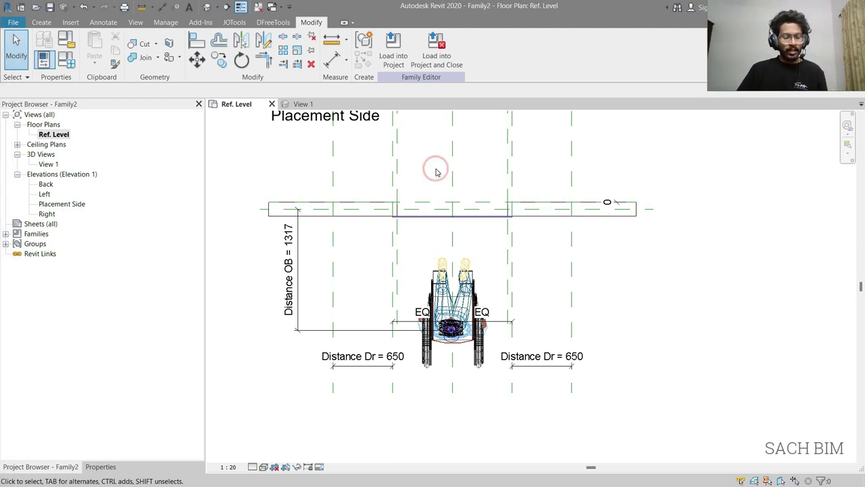
key("w")
key("t")
middle_click_drag(382, 272, 322, 290)
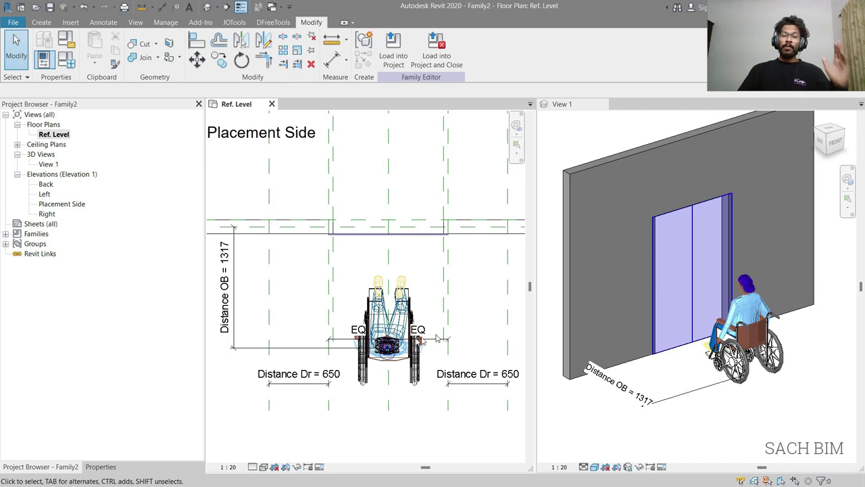
left_click(412, 363)
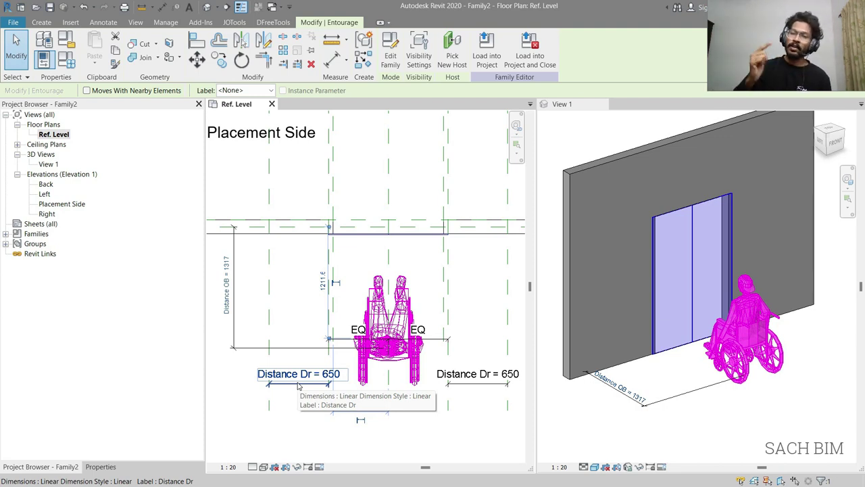
left_click(301, 417)
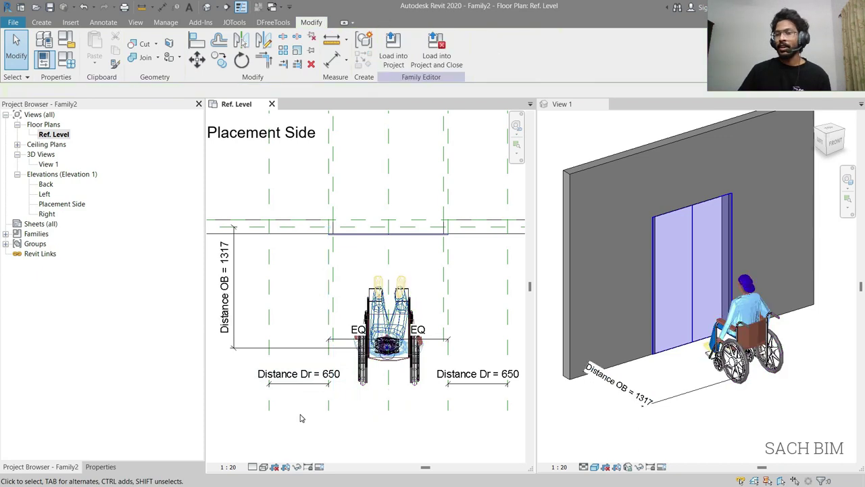
- Give Distance Dr the formula Distance OB/2 in Family Types
left_click(76, 65)
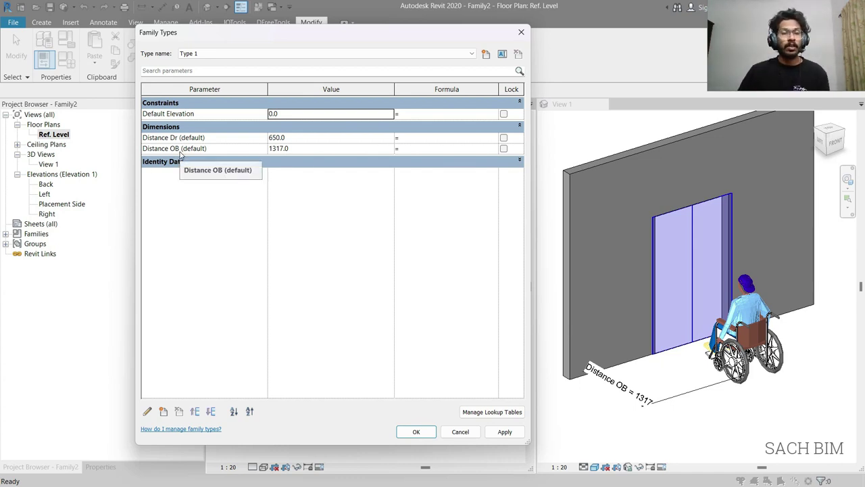
left_click(180, 150)
left_click_drag(180, 149, 132, 151)
key("ctrl+c")
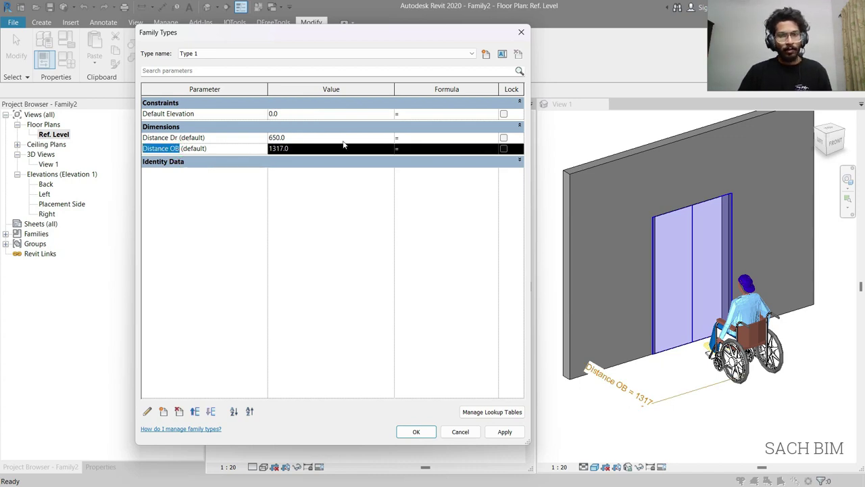
left_click(430, 139)
key("ctrl+v")
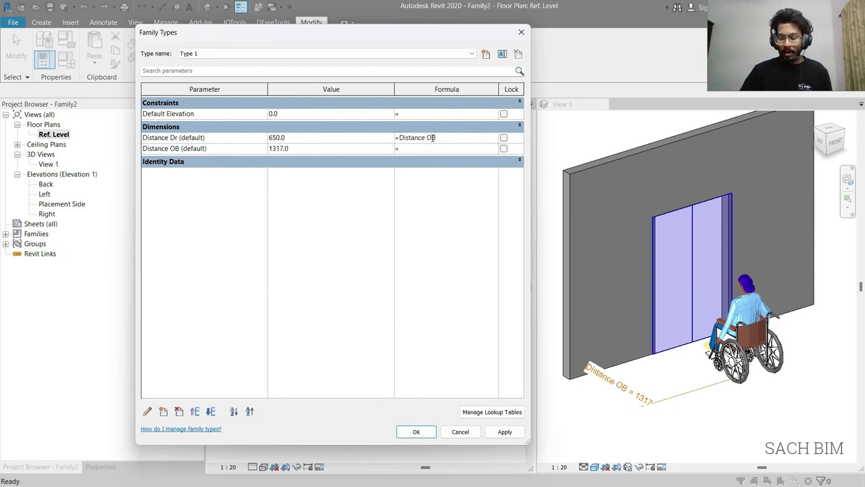
type("/2")
left_click(424, 433)
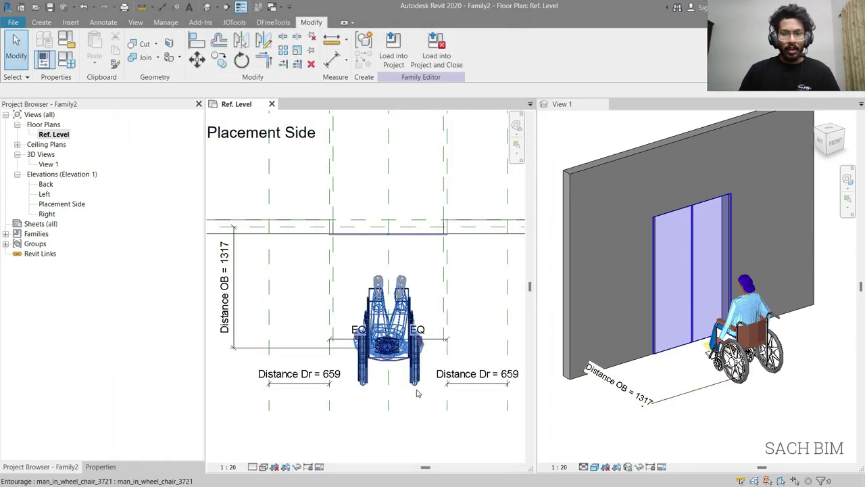
- Nudge the wheelchair with the arrow keys until Distance OB reads 1308 and Distance Dr 654
left_click(416, 390)
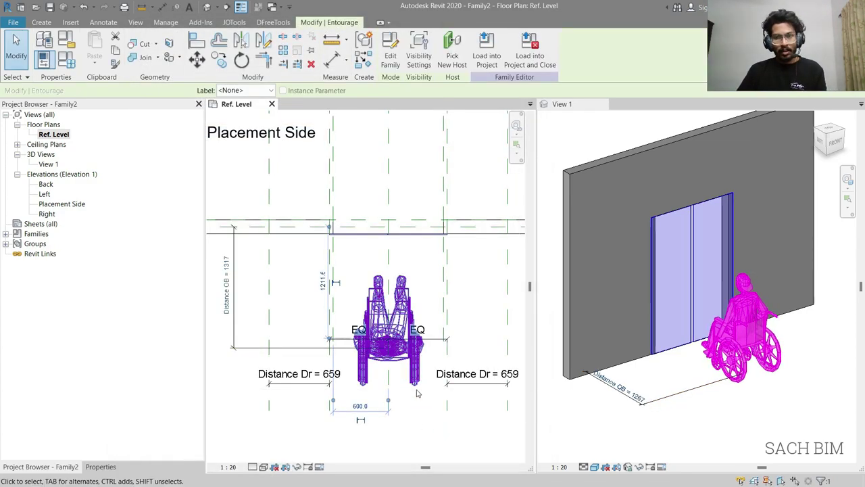
key("Up")
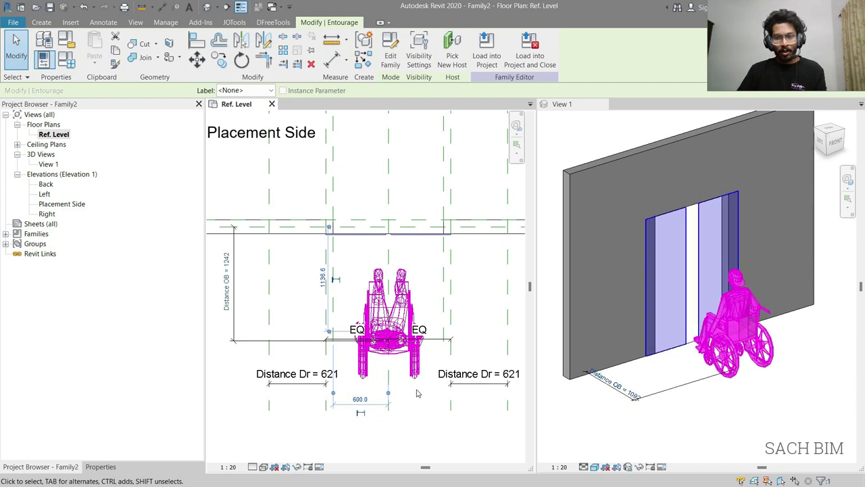
key("Up")
key("Up")
key("Up")
key("Up")
key("Up")
key("Up")
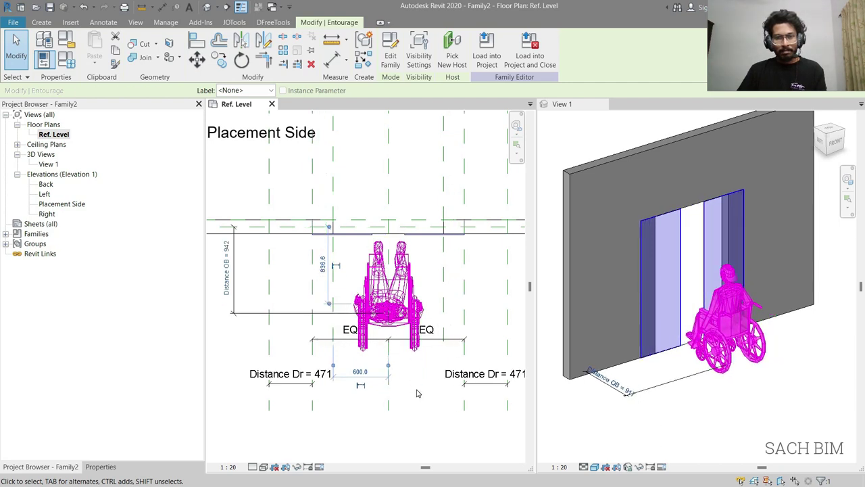
key("Up")
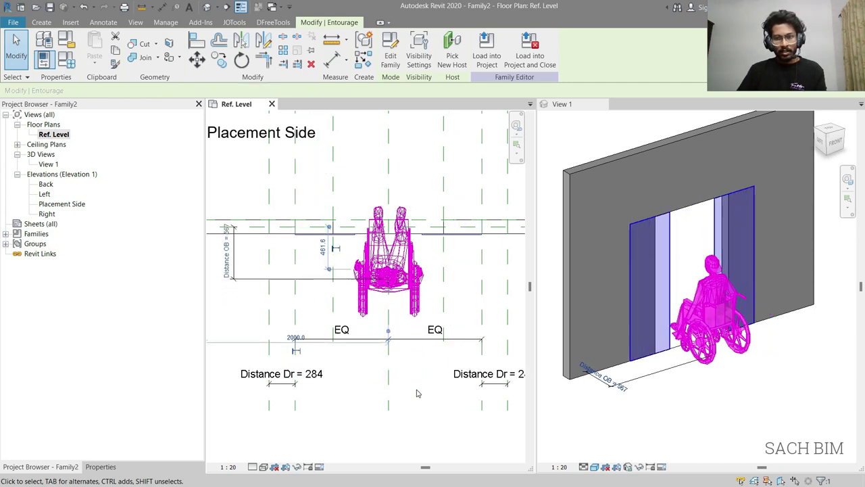
key("Up")
key("Up")
key("Up")
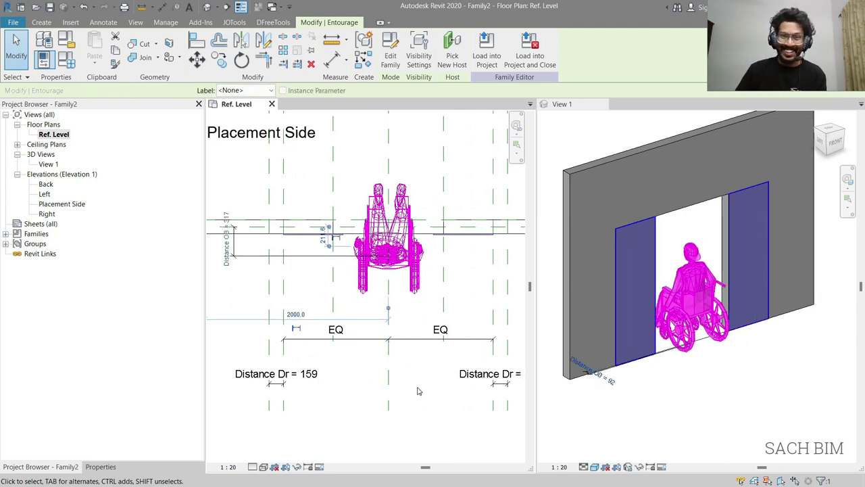
key("Up")
key("Up")
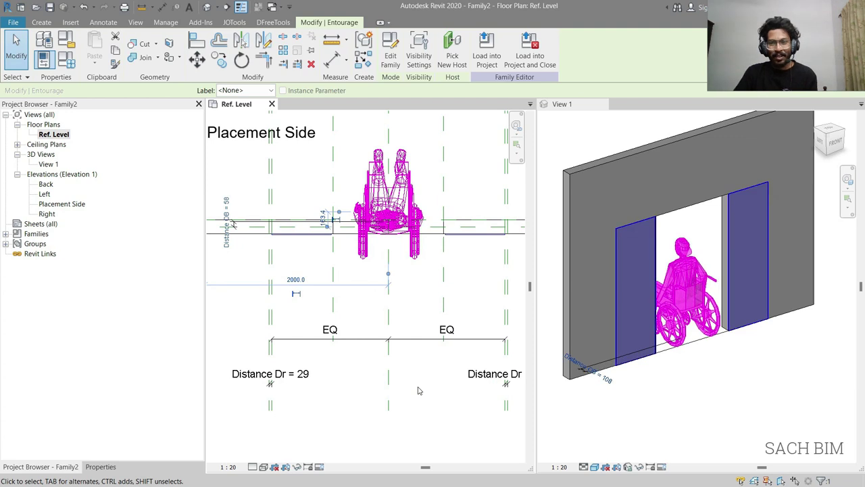
key("Up")
key("Up")
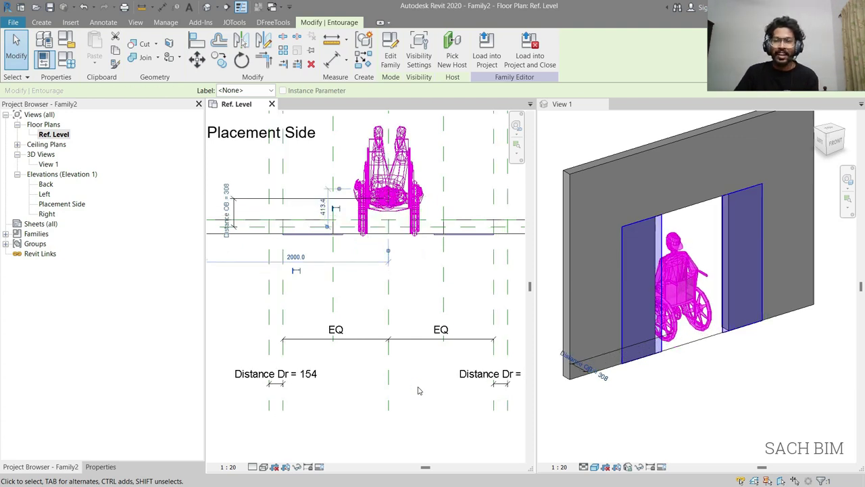
key("Up")
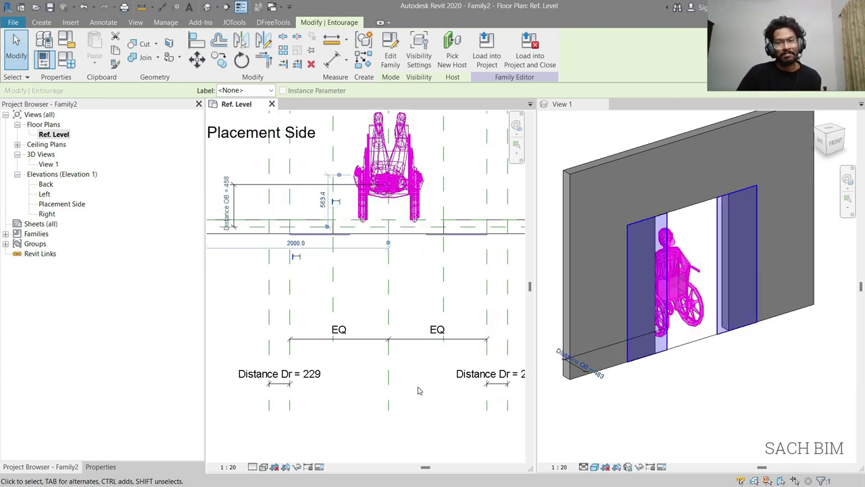
key("Up")
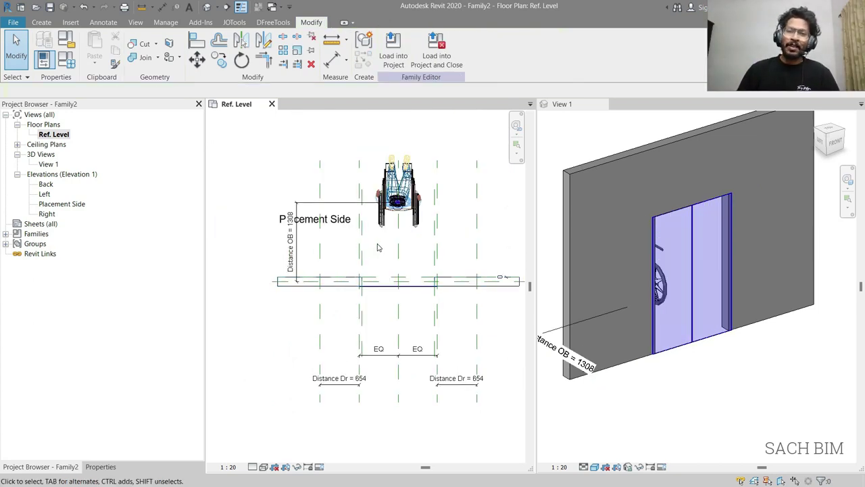
left_click(398, 210)
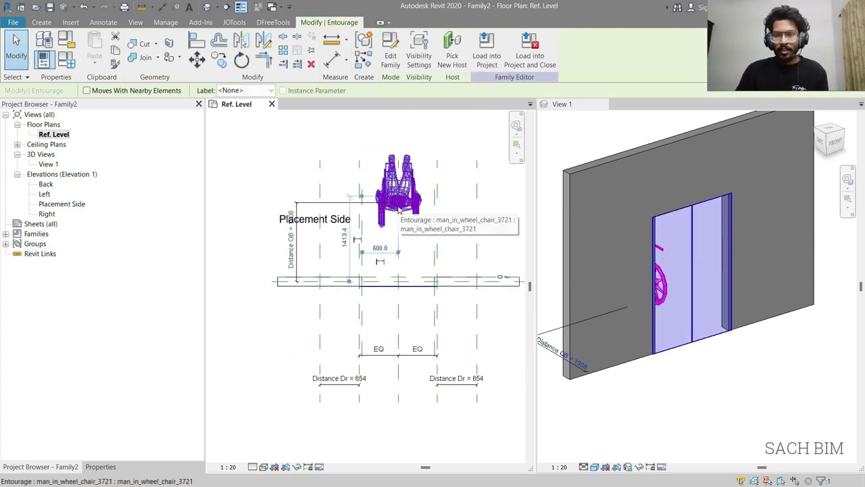
key("Up")
key("Up")
key("Up")
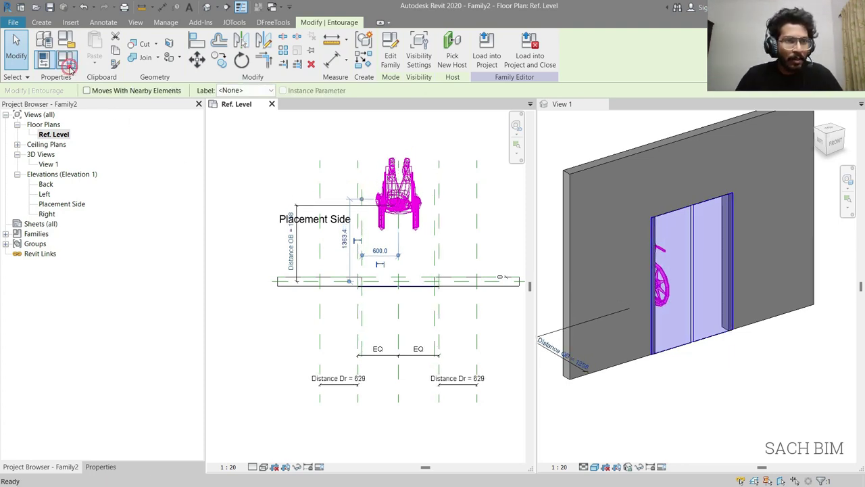
- Add Zone Distance as a new instance parameter in Family Types
left_click(67, 60)
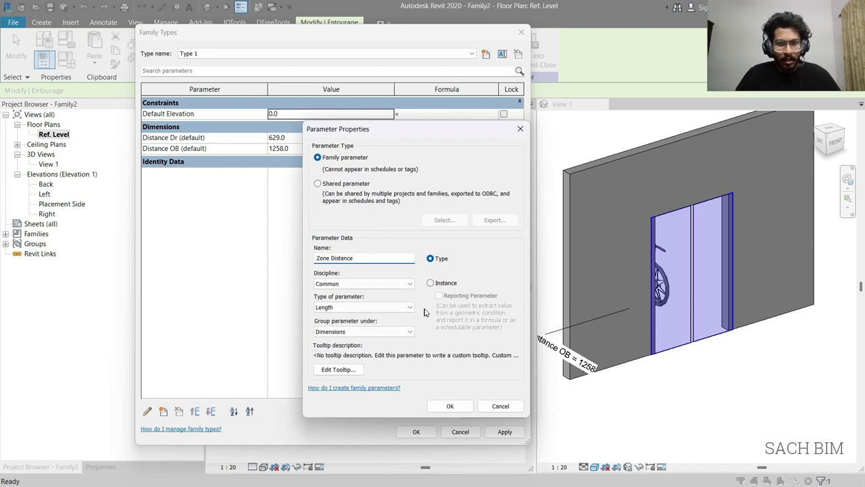
left_click(430, 283)
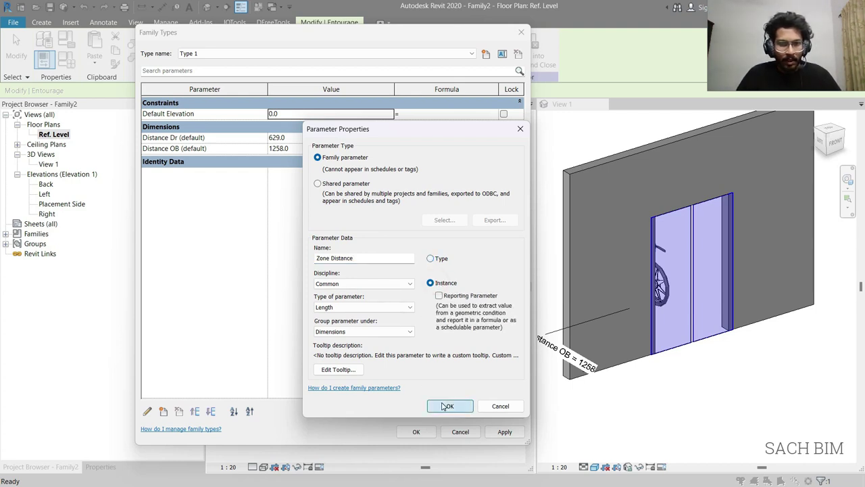
left_click(448, 405)
- Move the Distance OB / 2 formula from Distance Dr to Zone Distance and apply
left_click(480, 137)
key("ctrl+c")
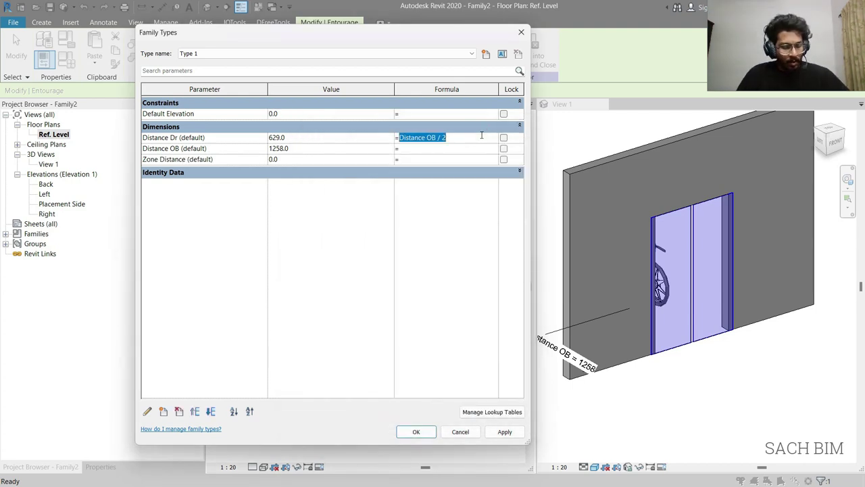
key("Delete")
left_click(422, 160)
key("ctrl+v")
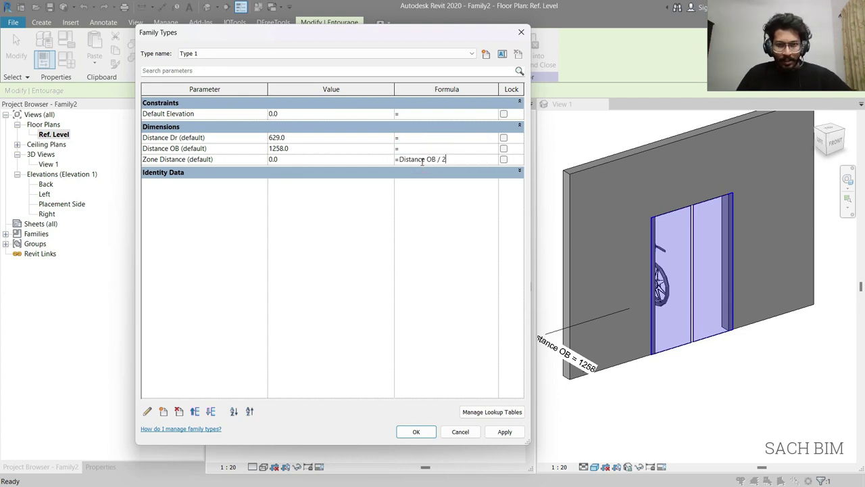
left_click(503, 432)
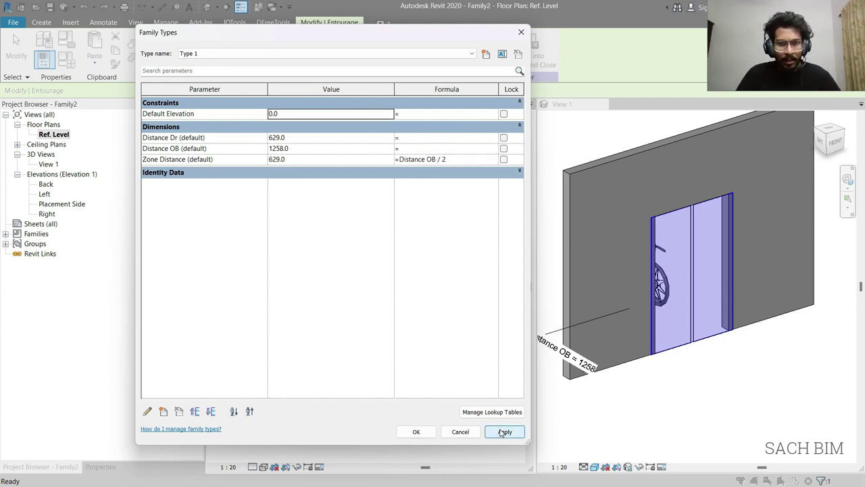
left_click(416, 432)
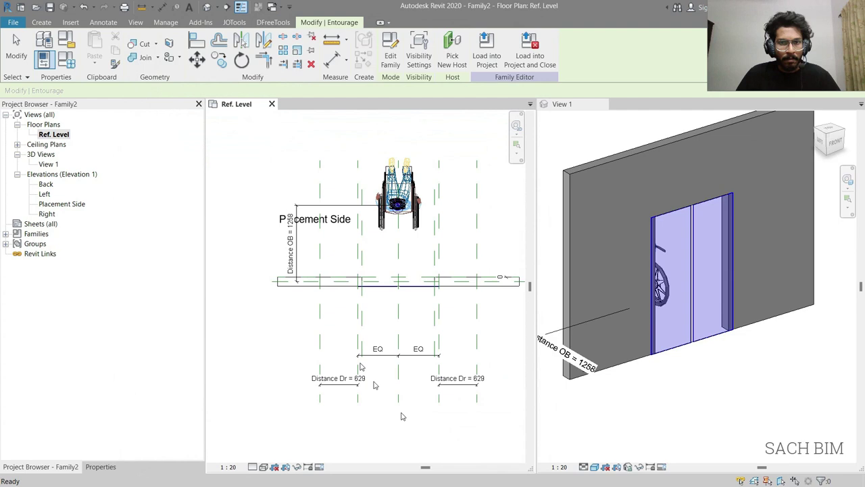
left_click(70, 64)
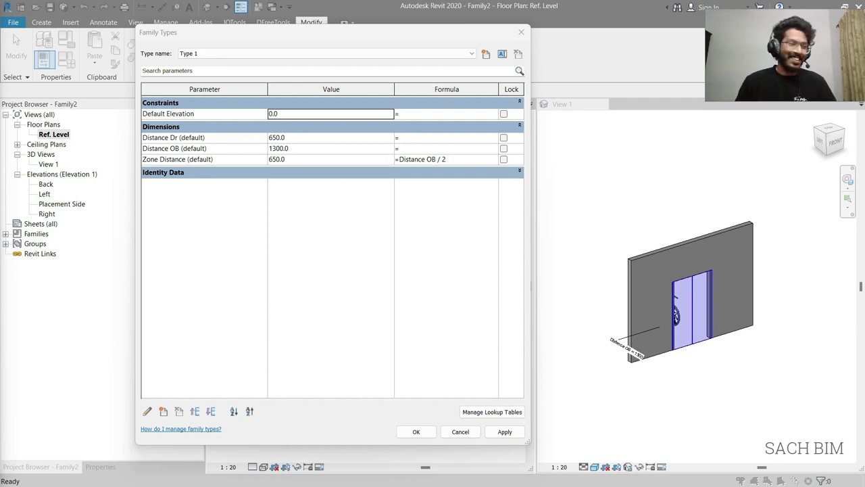
key("alt+Tab")
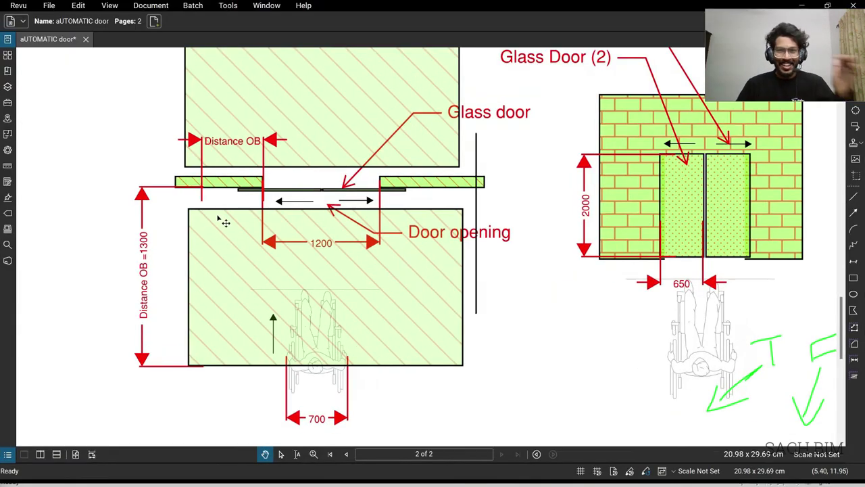
- Draw green freehand pen strokes across the sketch's top and below the 700 dimension
scroll(230, 225, "up", 1)
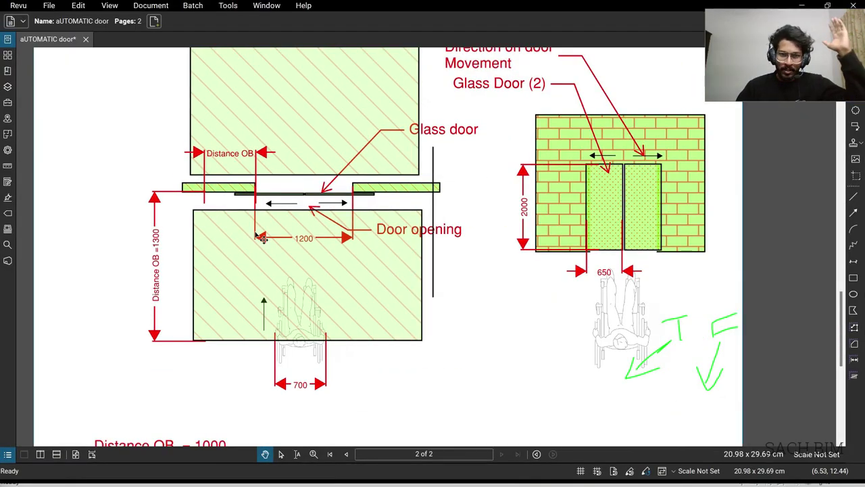
left_click_drag(288, 273, 300, 291)
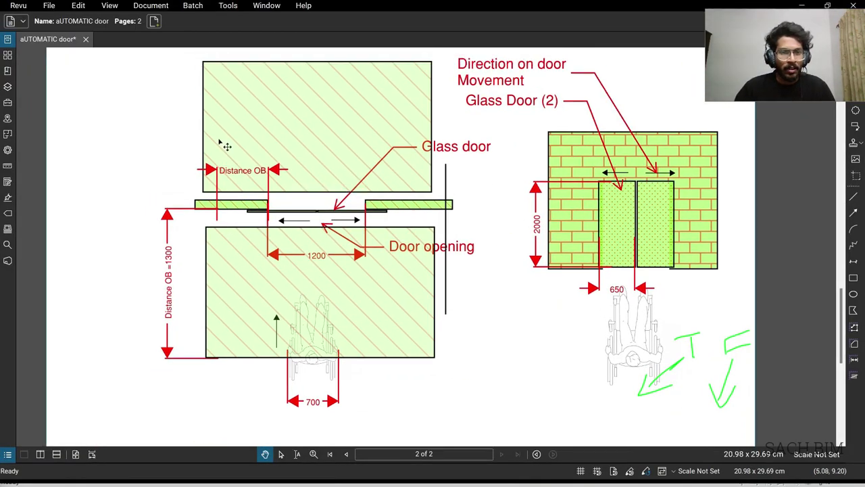
left_click(324, 315)
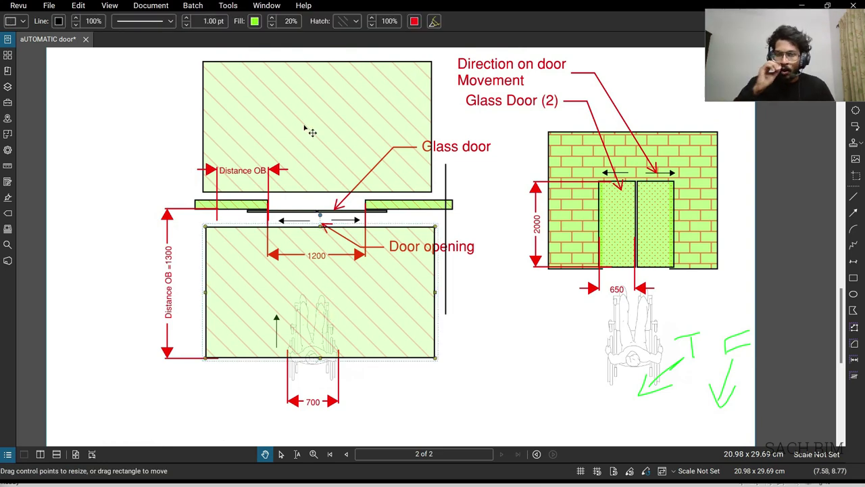
scroll(290, 279, "down", 1)
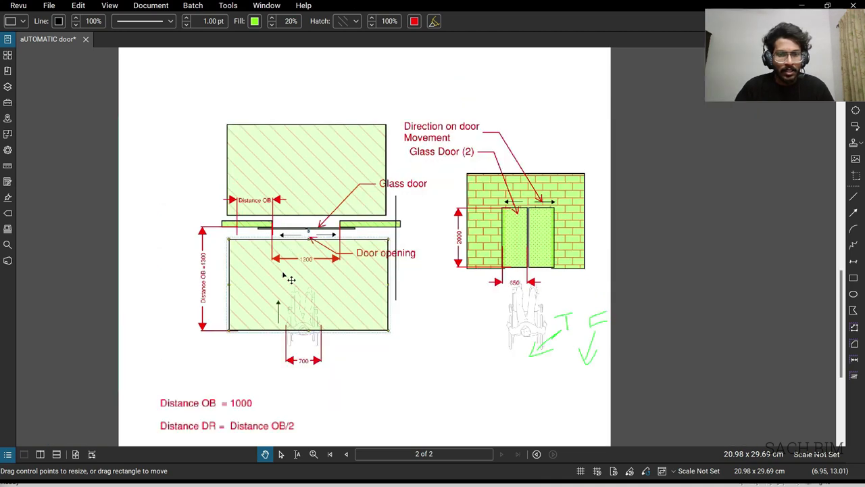
scroll(289, 279, "down", 1)
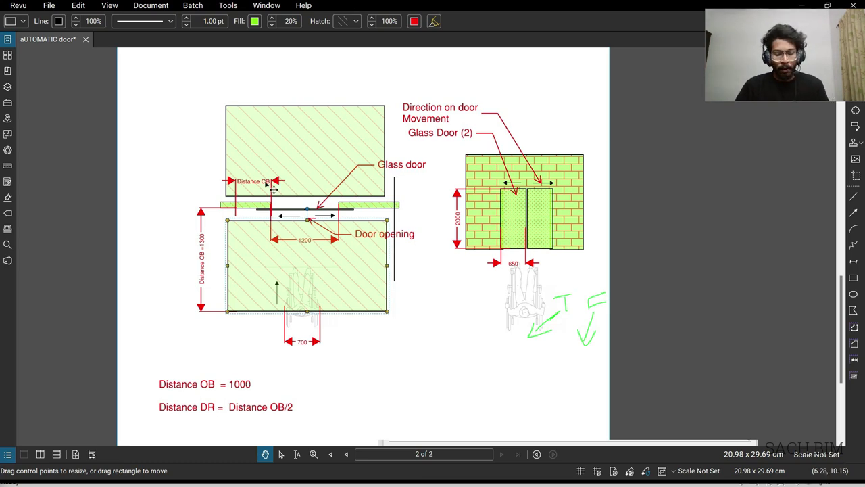
key("p")
key("Escape")
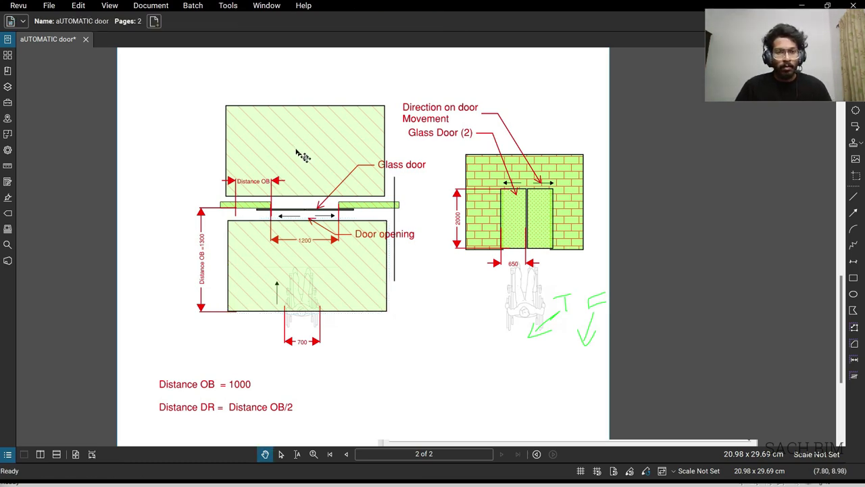
key("p")
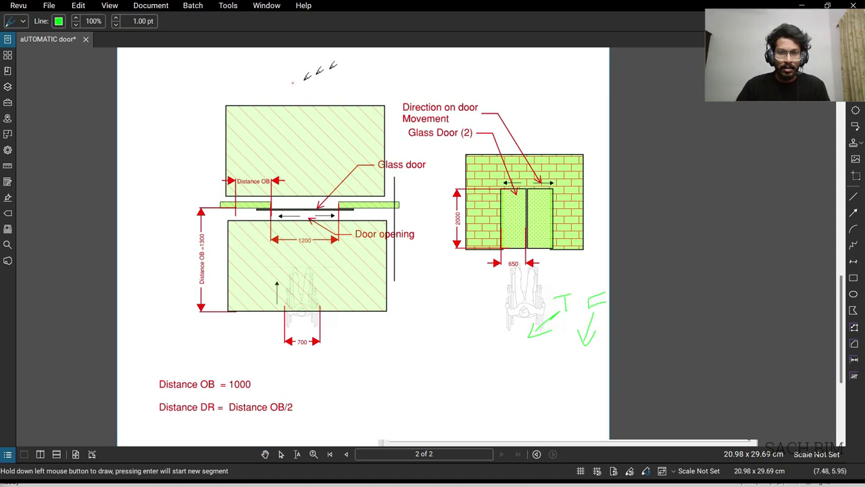
mouse_move(292, 82)
left_mouse_down()
mouse_move(342, 64)
mouse_move(377, 67)
left_mouse_up()
left_click_drag(273, 75, 223, 72)
left_click_drag(275, 352, 237, 363)
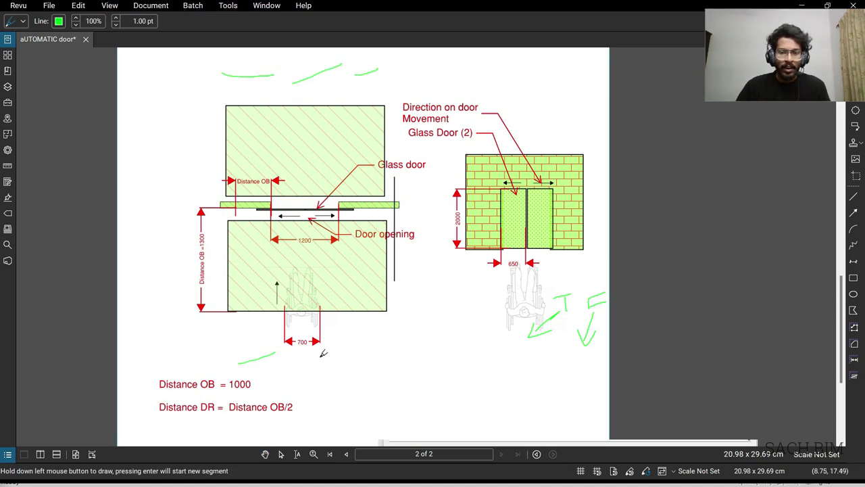
left_click_drag(322, 355, 308, 363)
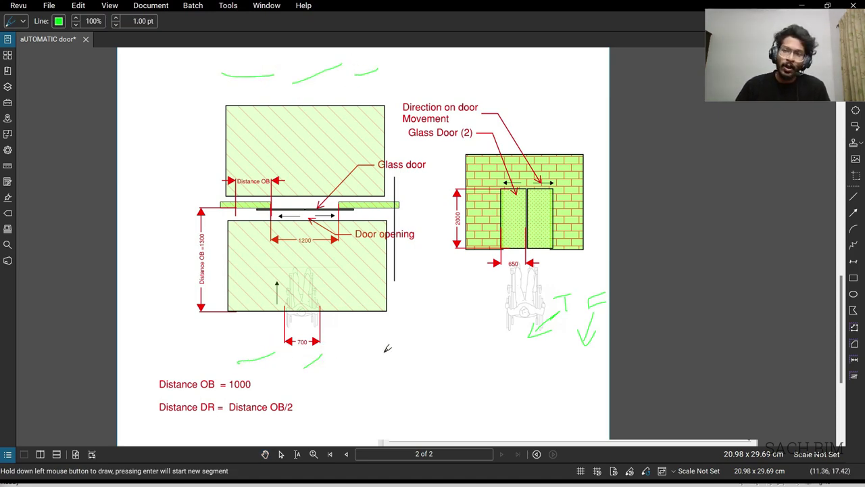
- Bring the formula and parameter table into view and add green pen marks above the formula
scroll(391, 366, "down", 5)
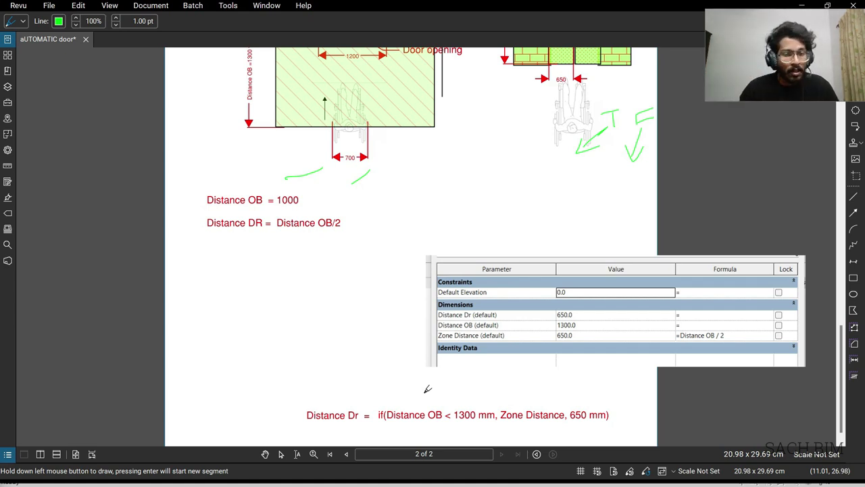
key("Escape")
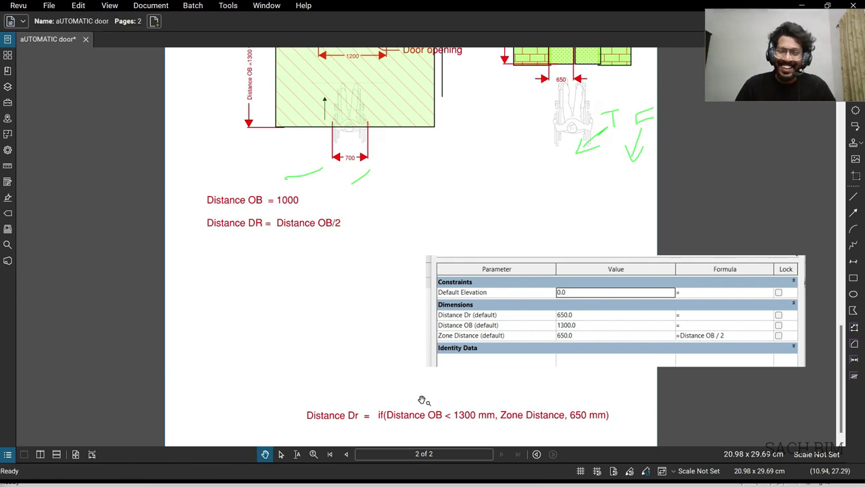
left_click_drag(359, 399, 349, 386)
scroll(350, 386, "up", 3)
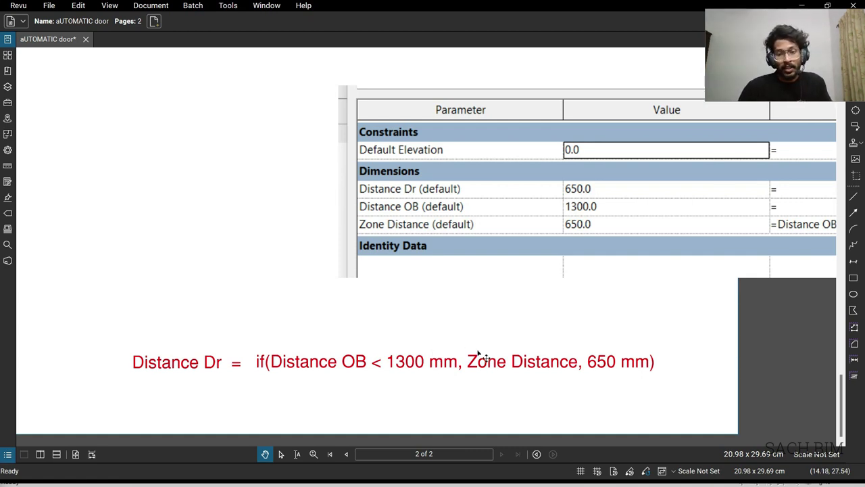
key("alt+p")
left_click_drag(523, 343, 556, 315)
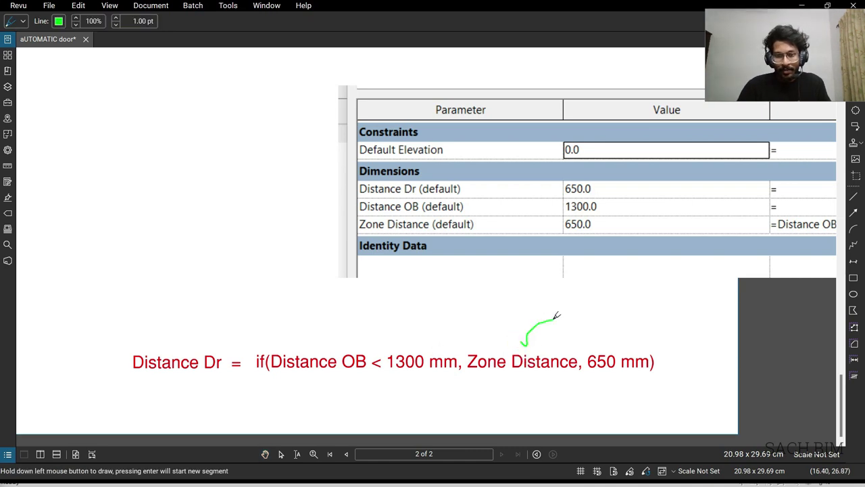
scroll(534, 323, "right", 2)
mouse_move(475, 307)
left_mouse_down()
mouse_move(554, 304)
mouse_move(511, 345)
left_mouse_up()
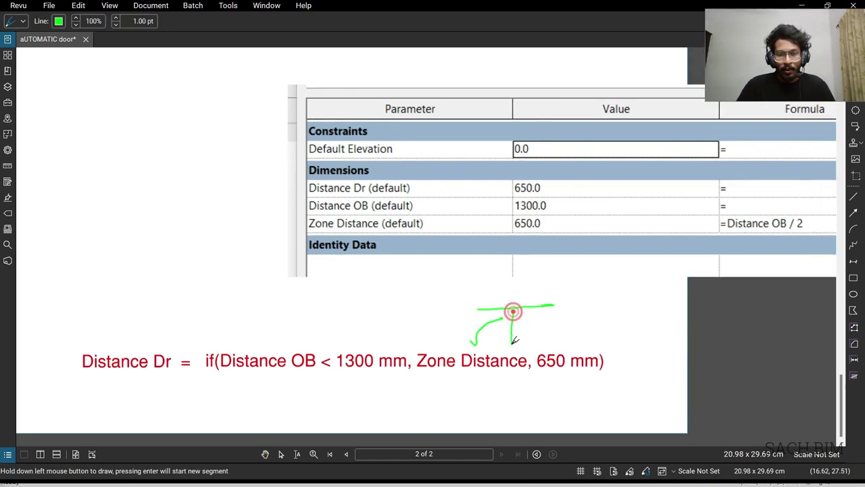
scroll(494, 335, "right", 2)
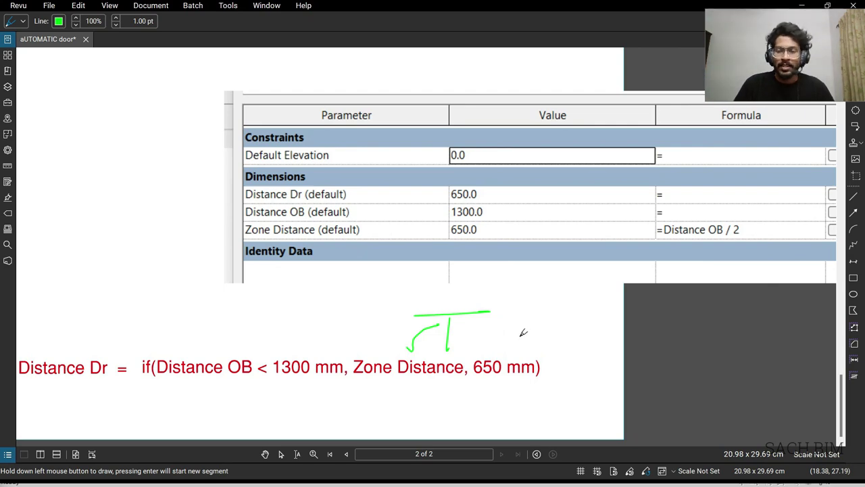
- Copy the conditional Distance OB formula text from the sketch and minimize Revu
scroll(531, 328, "down", 2)
scroll(318, 286, "down", 1)
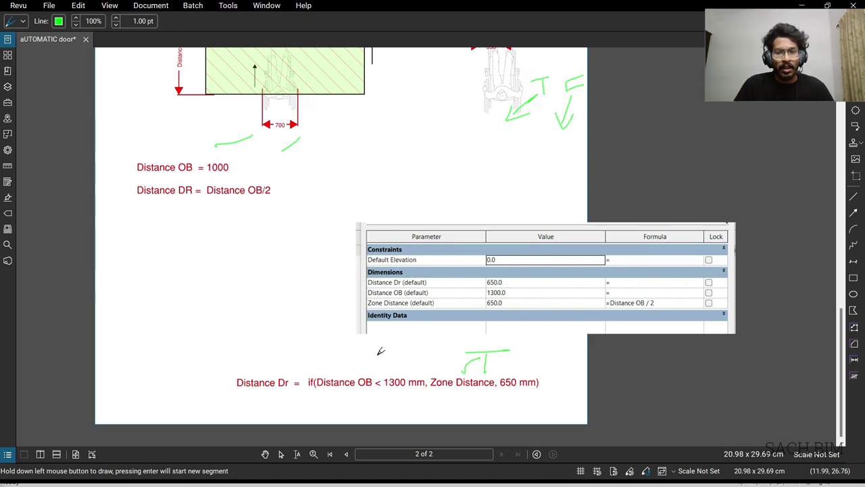
scroll(379, 350, "down", 2)
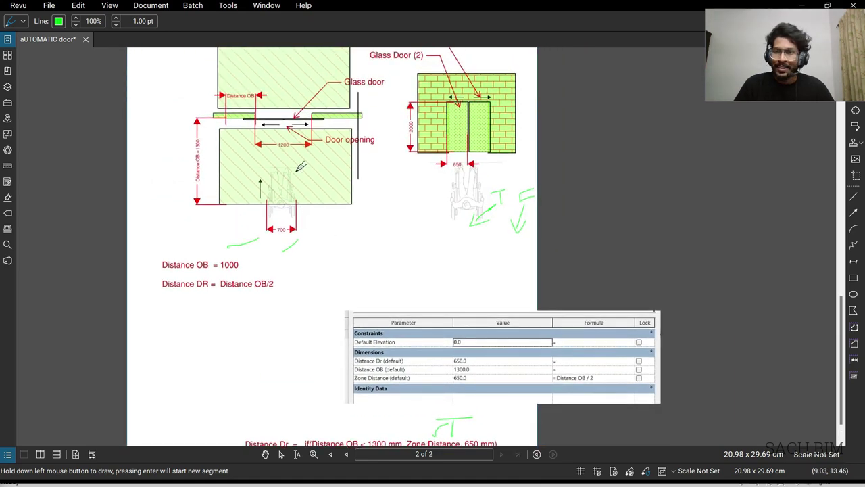
scroll(306, 161, "down", 2)
key("Escape")
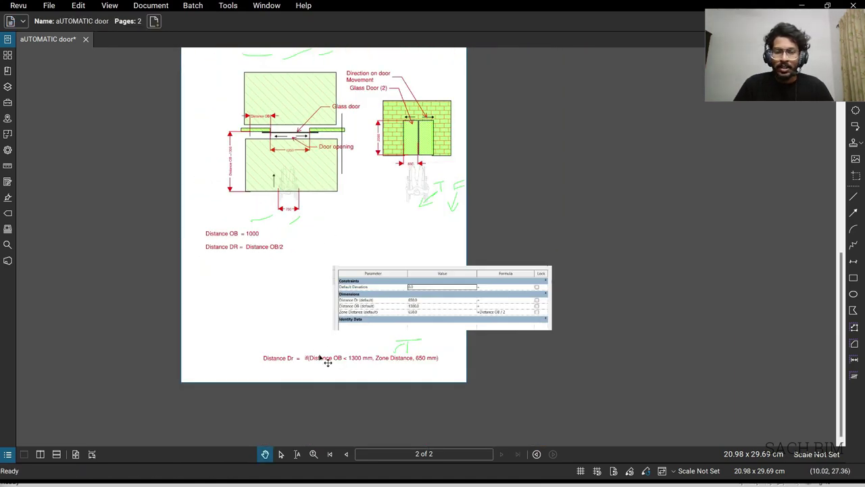
mouse_move(332, 363)
left_mouse_down()
mouse_move(358, 239)
mouse_move(344, 223)
left_mouse_up()
scroll(371, 304, "up", 1)
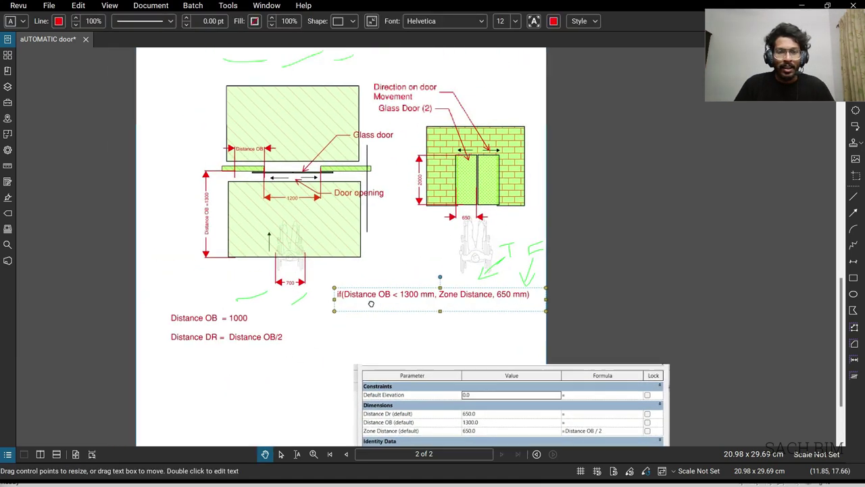
scroll(371, 304, "up", 2)
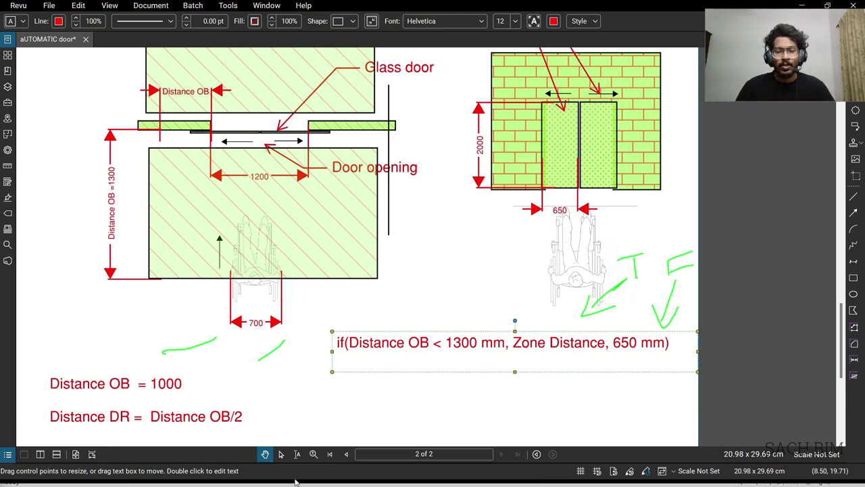
double_click(500, 356)
key("ctrl+c")
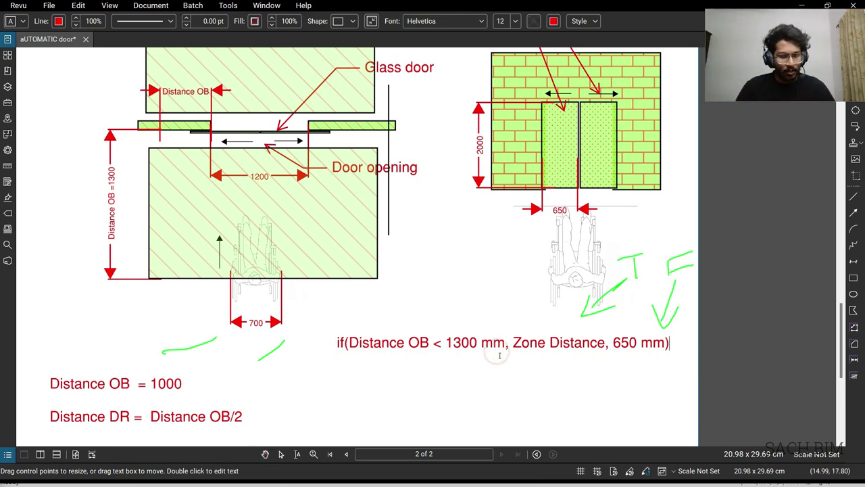
left_click(800, 5)
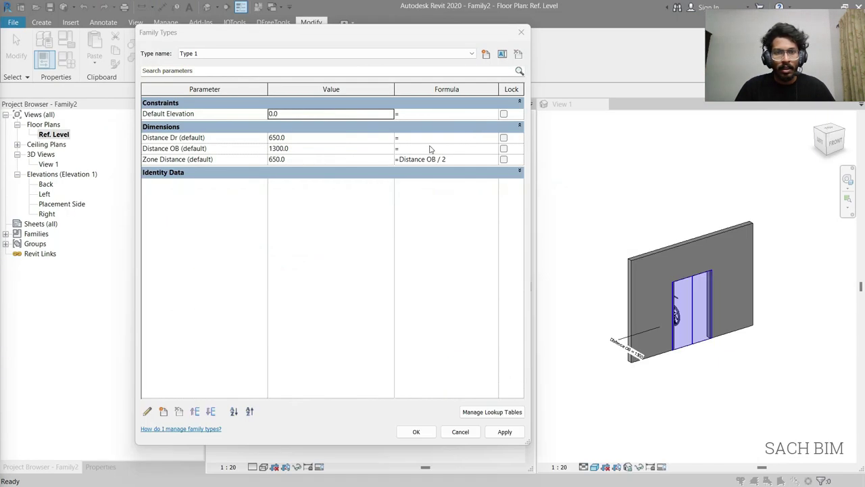
- Set Distance Dr's formula to if(Distance OB < 1300 mm, Zone Distance, 650 mm) and confirm
left_click(408, 140)
key("ctrl+v")
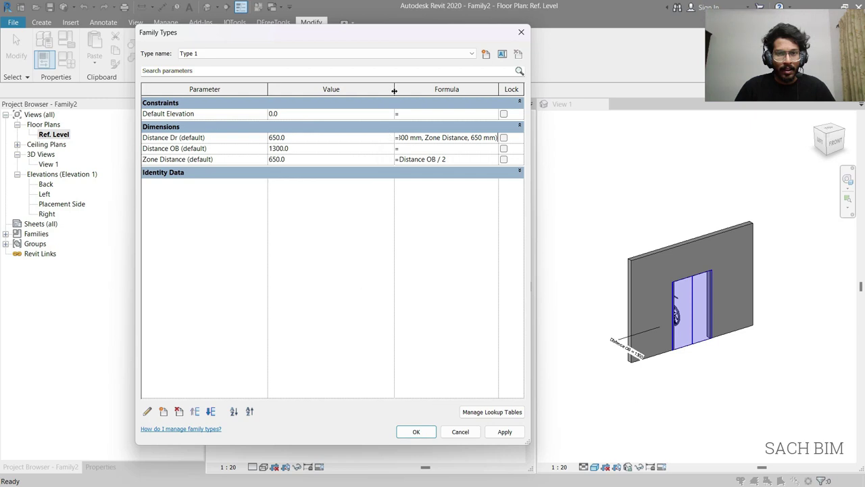
left_click_drag(394, 90, 340, 90)
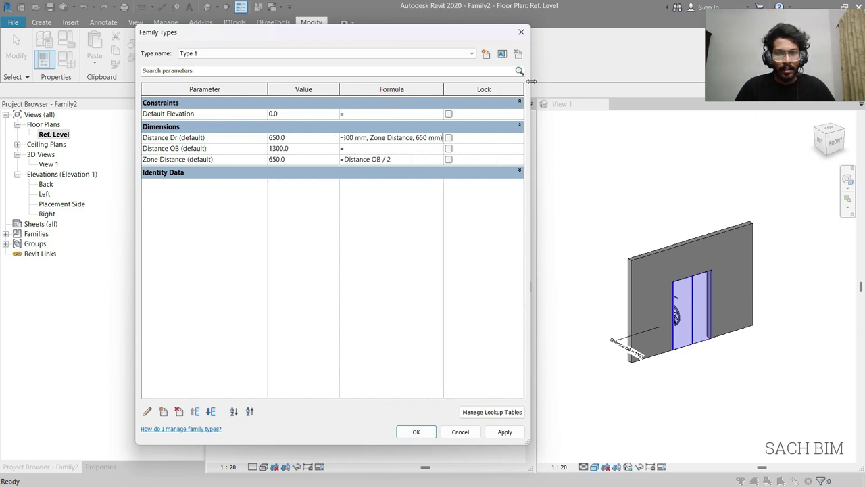
left_click_drag(531, 81, 614, 81)
left_click(503, 431)
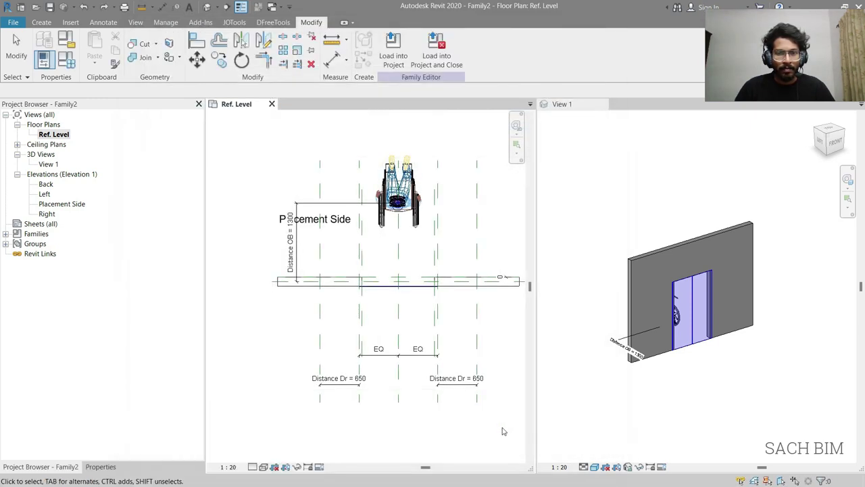
middle_click_drag(597, 218, 639, 307, "shift")
- Move the wheelchair toward and away from the wall, watching the panels in View 1, ending at Distance OB 2950
left_click(633, 315)
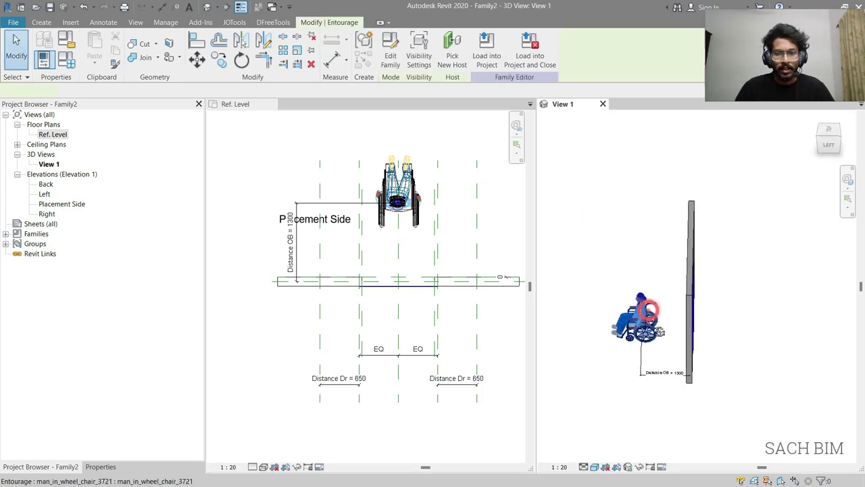
left_click(381, 250)
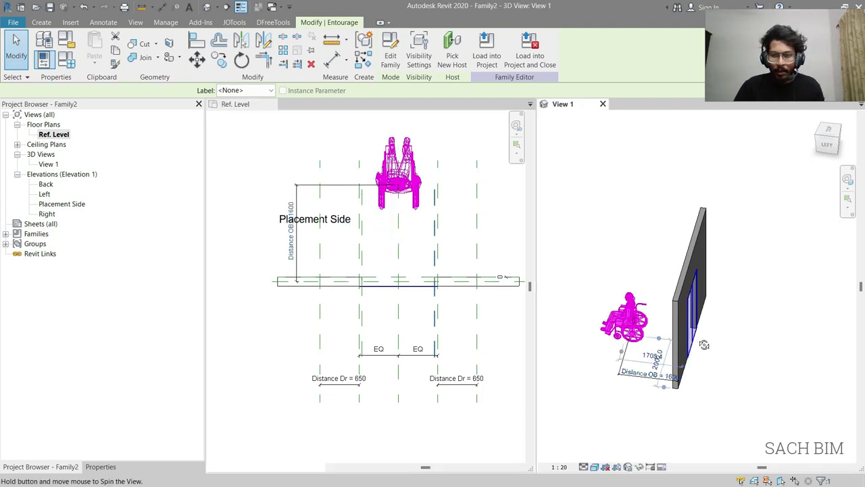
middle_click_drag(705, 344, 686, 334, "shift")
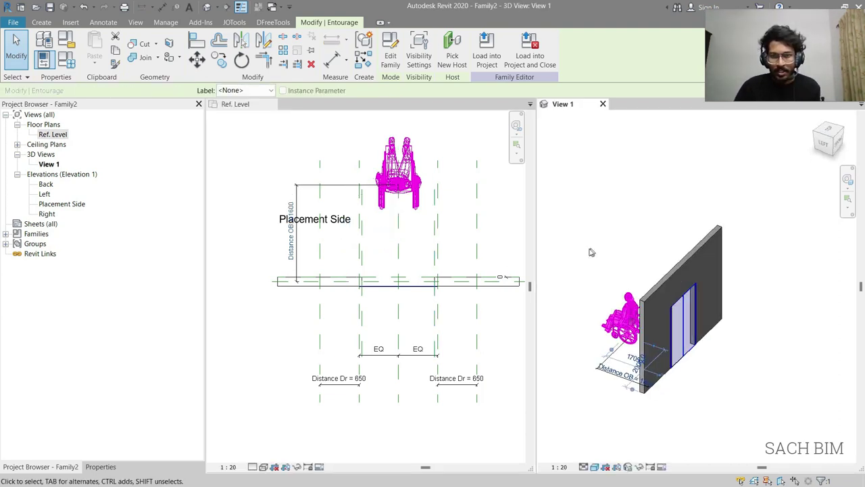
key("ctrl+z")
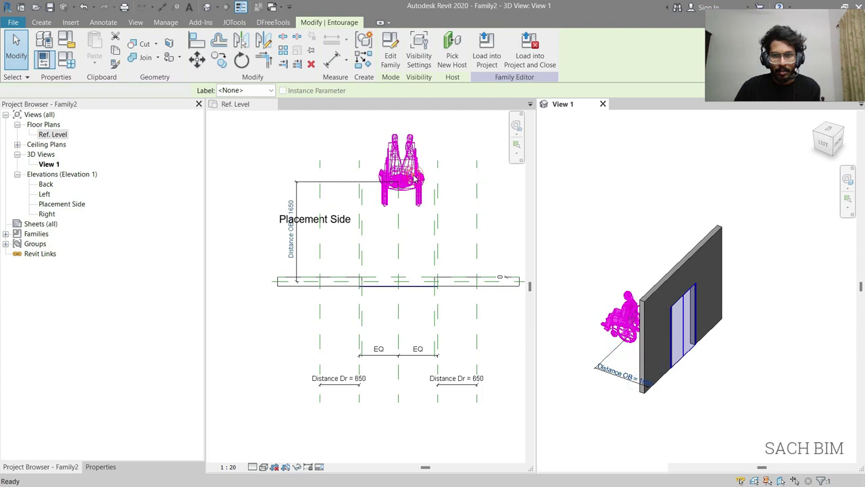
left_click(414, 177)
left_click_drag(413, 175, 413, 187)
mouse_move(675, 345)
middle_mouse_down("shift")
mouse_move(720, 348)
mouse_move(681, 352)
middle_mouse_up("shift")
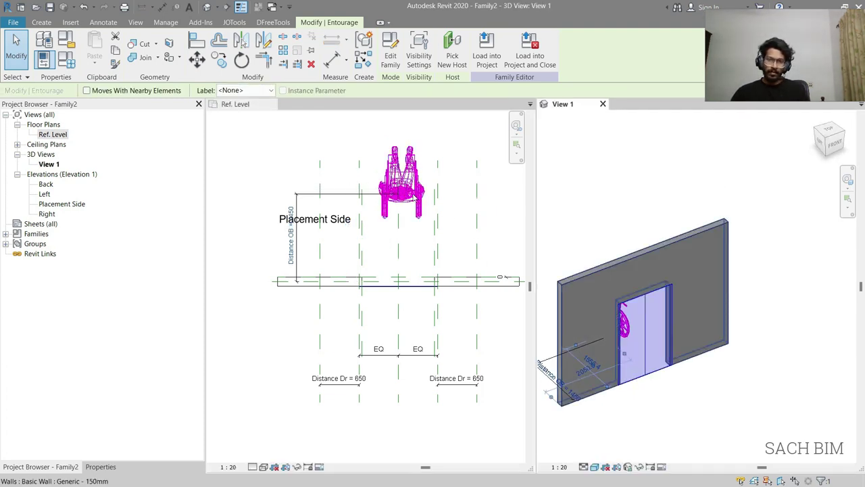
left_click_drag(403, 181, 415, 197)
key("ctrl+z")
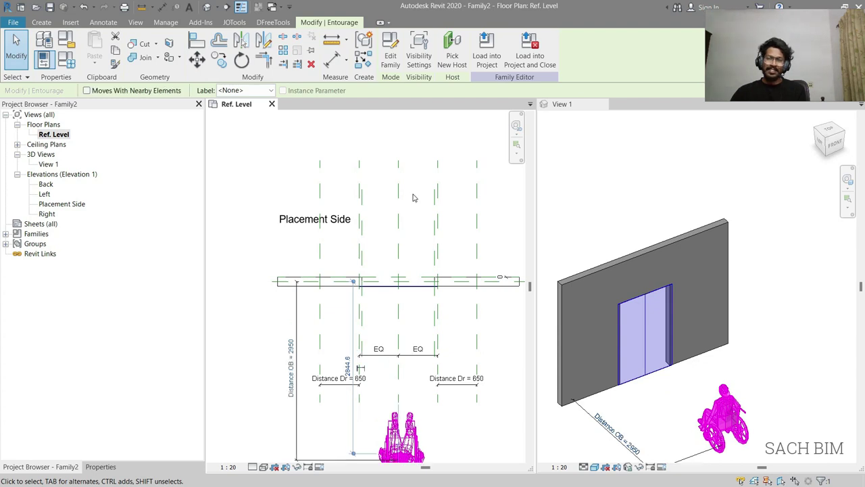
- Check the Family Types parameters, then select and deselect the wheelchair entourage
key("f")
key("t")
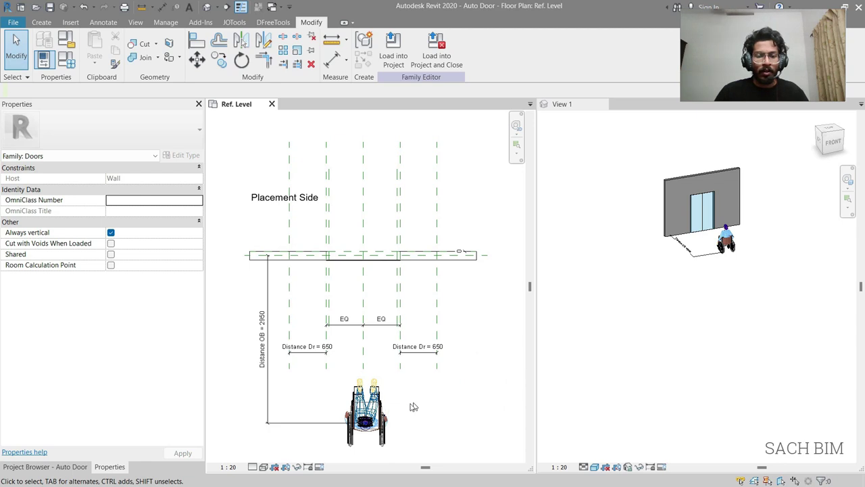
left_click(382, 413)
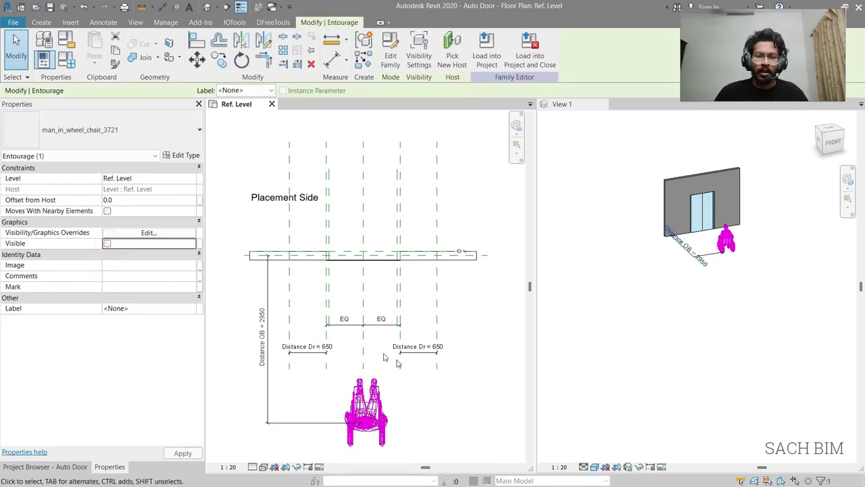
left_click(440, 372)
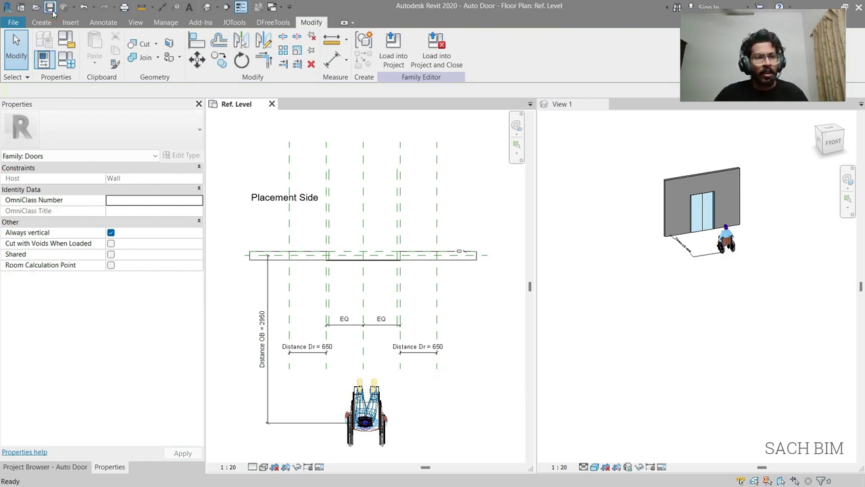
- Save the Auto Door family and show the File menu's Recent Documents
left_click(52, 11)
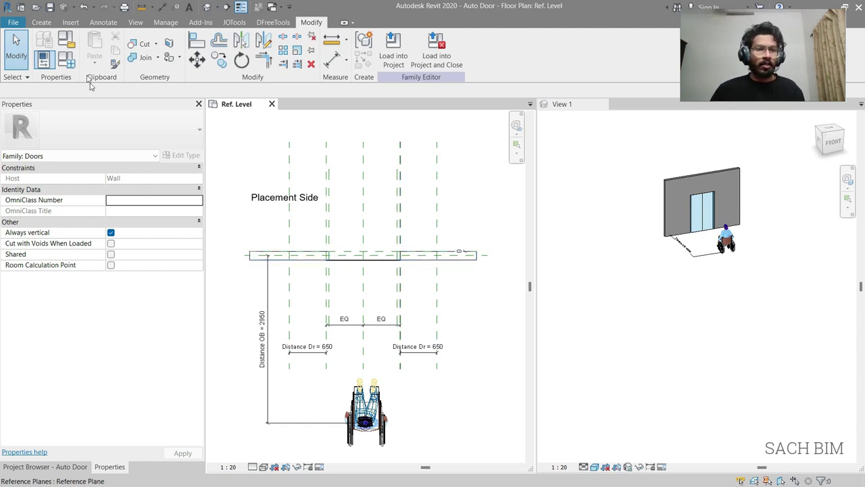
left_click(17, 24)
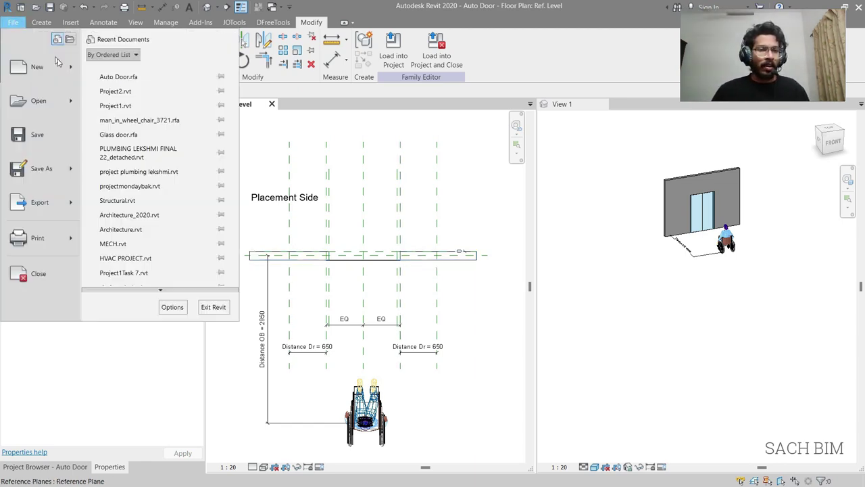
- Create a new project from the Systems metric template with the view discipline set to Coordination
left_click(7, 169)
left_click(514, 232)
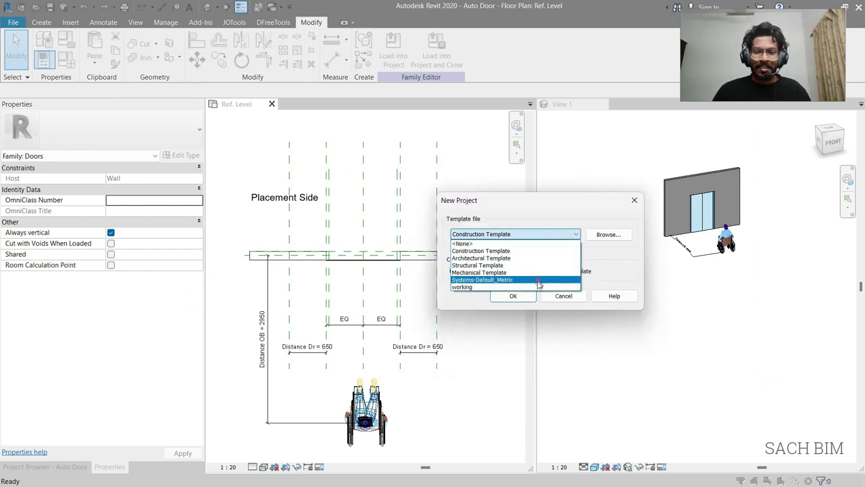
left_click(473, 280)
left_click(507, 294)
left_click(180, 276)
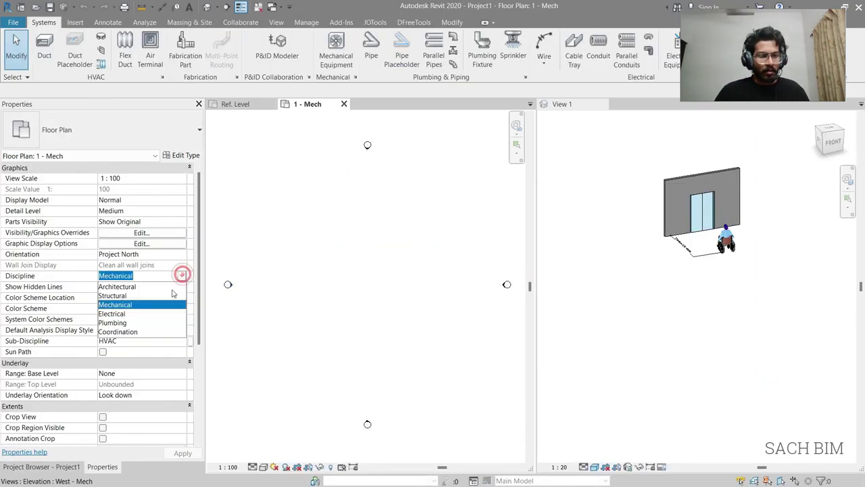
left_click(121, 335)
key("t")
key("w")
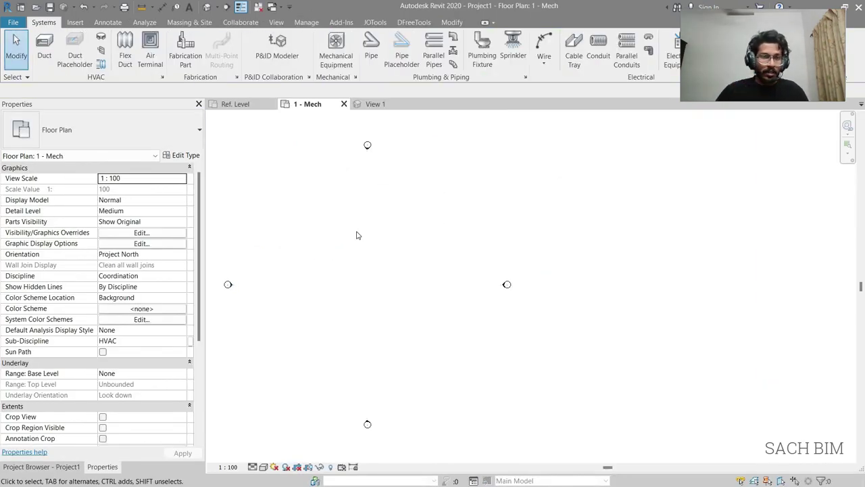
- Draw a 28800-long Generic - 200mm wall, then return to the Auto Door family
key("w")
key("a")
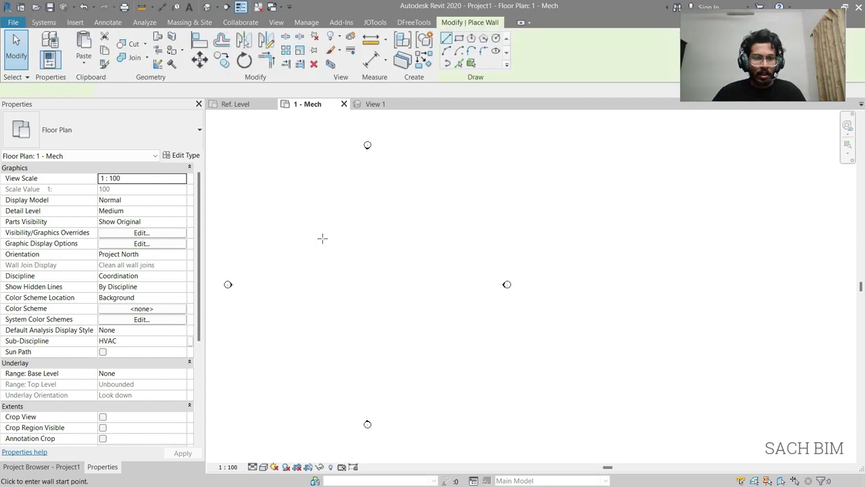
left_click(269, 260)
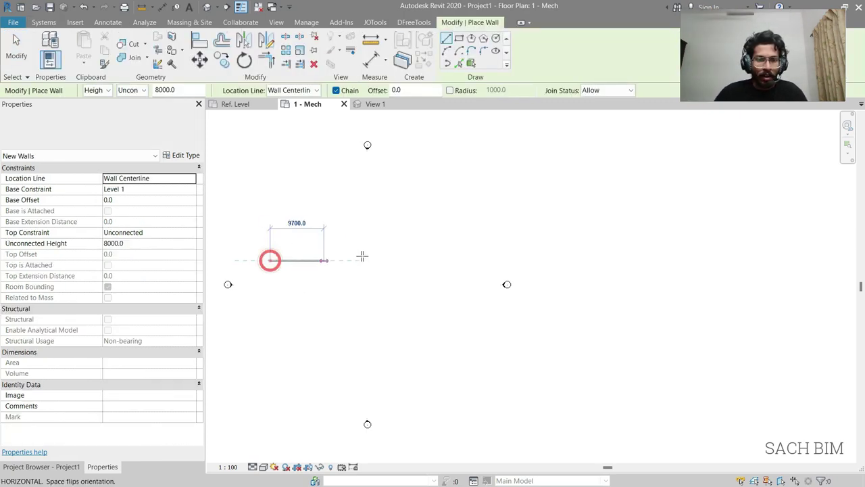
left_click(429, 260)
key("Escape")
key("Escape")
left_click(344, 261)
left_click(101, 129)
left_click(86, 251)
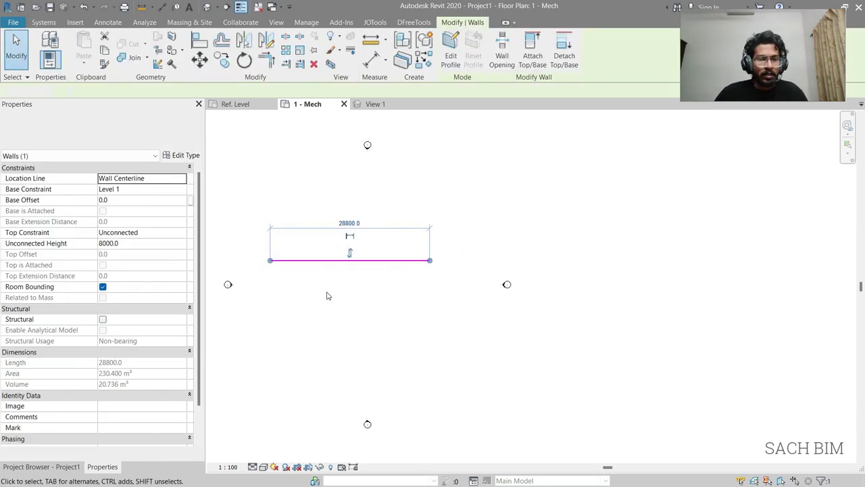
left_click(329, 295)
left_click(249, 106)
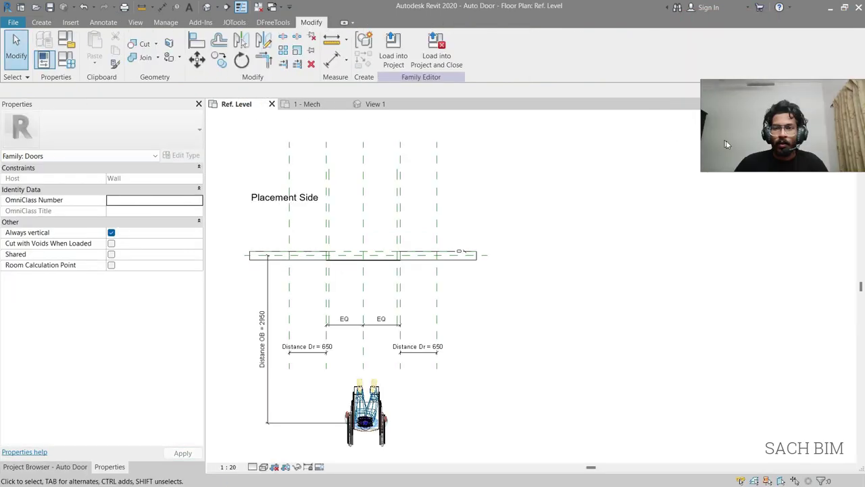
- Load Auto Door into Project1 and place the door in the 28800 wall
left_click(393, 53)
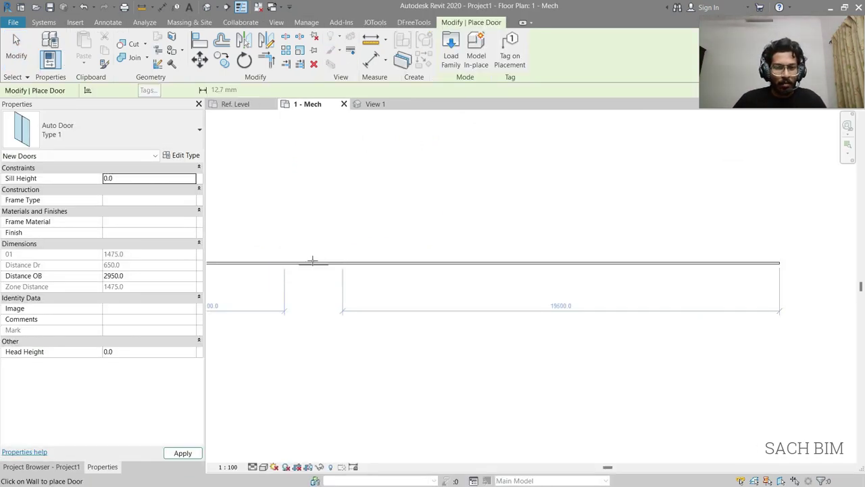
left_click(315, 260)
key("Escape")
key("Escape")
left_click_drag(323, 283, 303, 251)
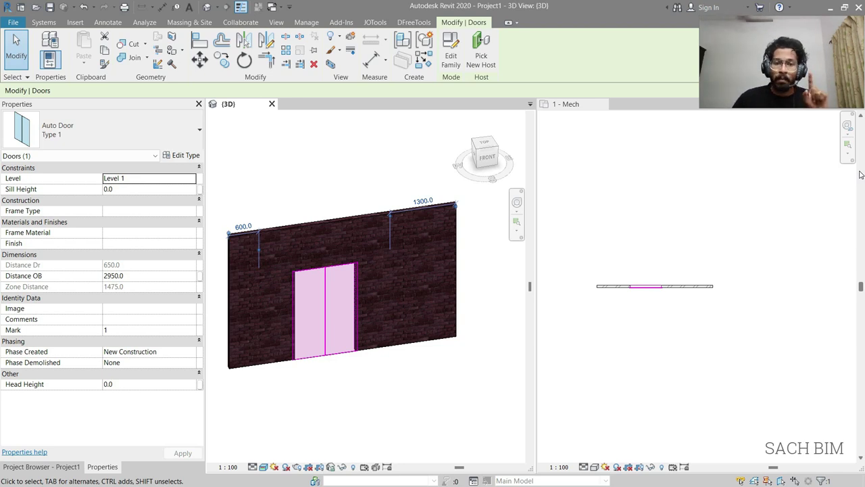
left_click(485, 368)
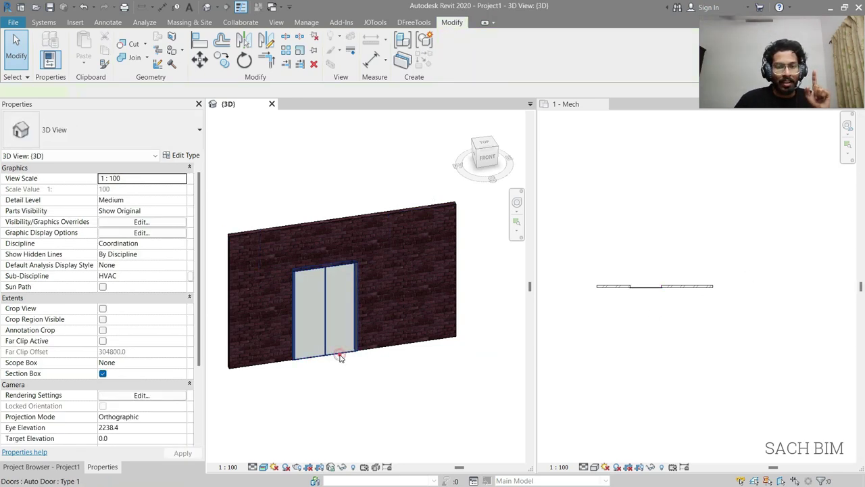
left_click(337, 351)
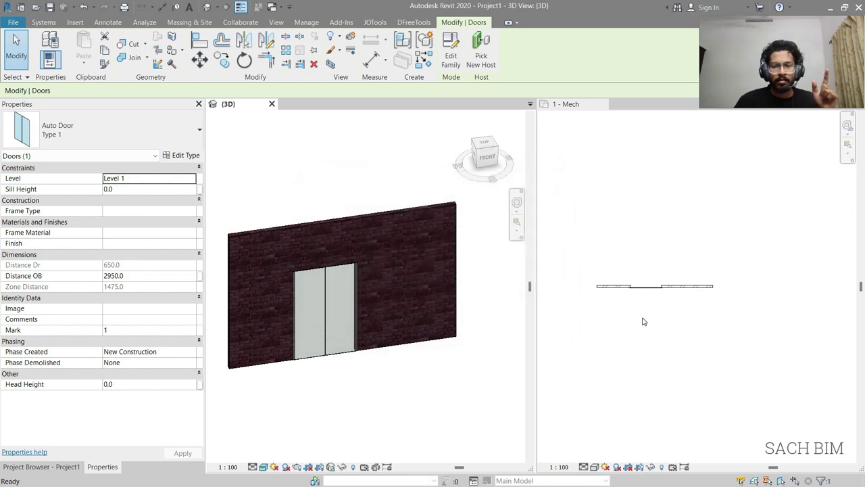
- Place the wheelchair entourage in front of the door in the 1 - Mech plan
scroll(646, 318, "up", 3)
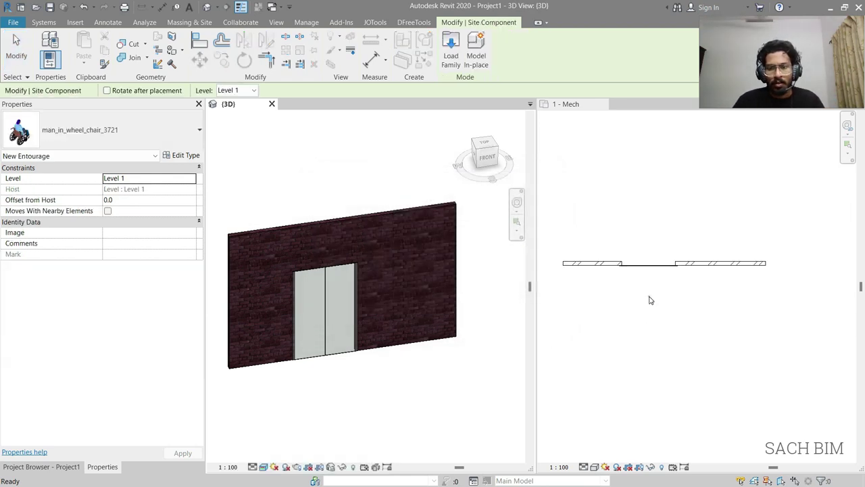
left_click(650, 300)
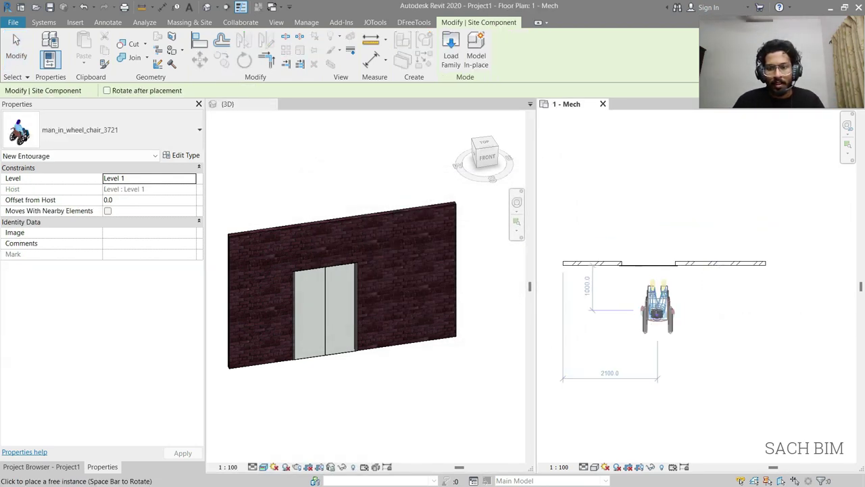
left_click(656, 310)
key("Escape")
key("Escape")
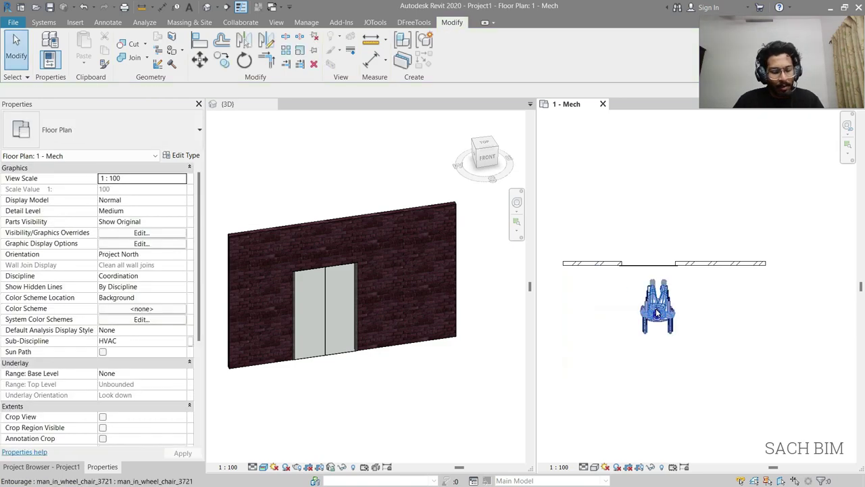
- Align the wheelchair's centre with the door's centre using AL
key("d")
key("a")
key("l")
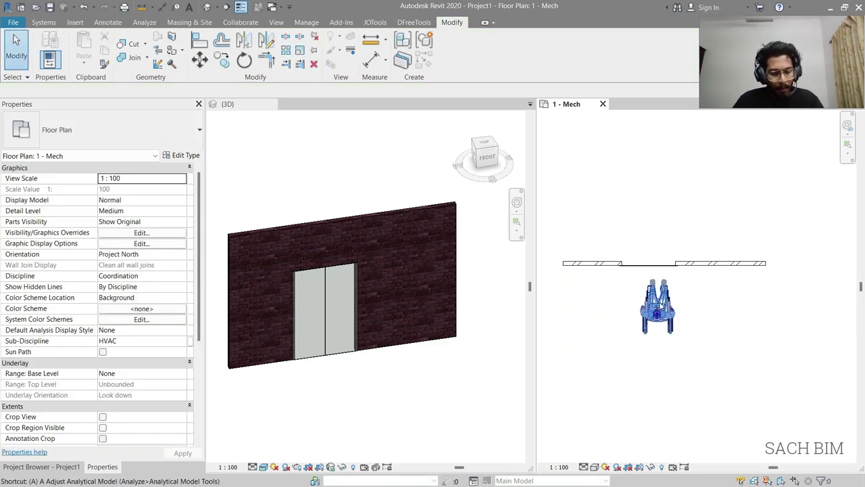
left_click(648, 263)
left_click(658, 303)
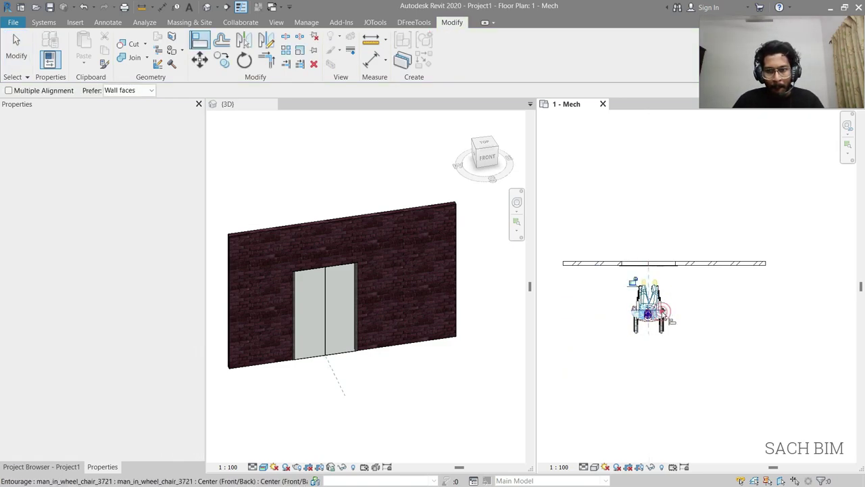
key("Escape")
- Dimension the wheelchair 1105 from the wall and set the plan scale to 1 : 50
key("i")
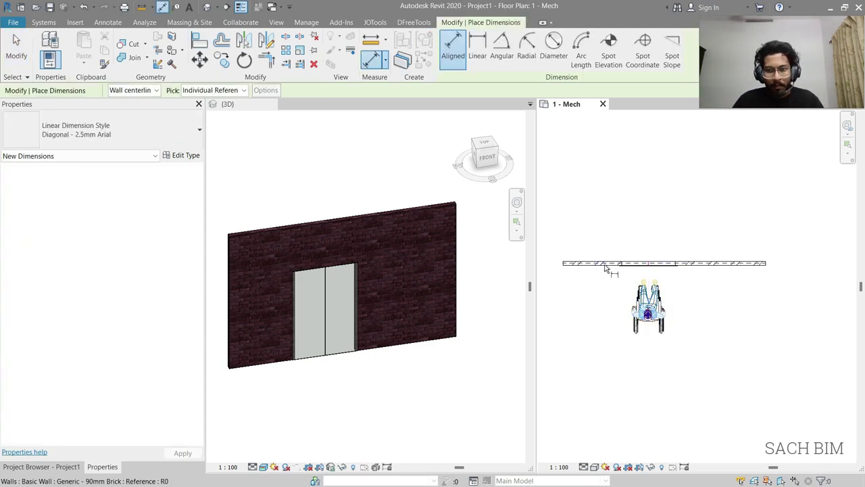
left_click(604, 264)
left_click(639, 313)
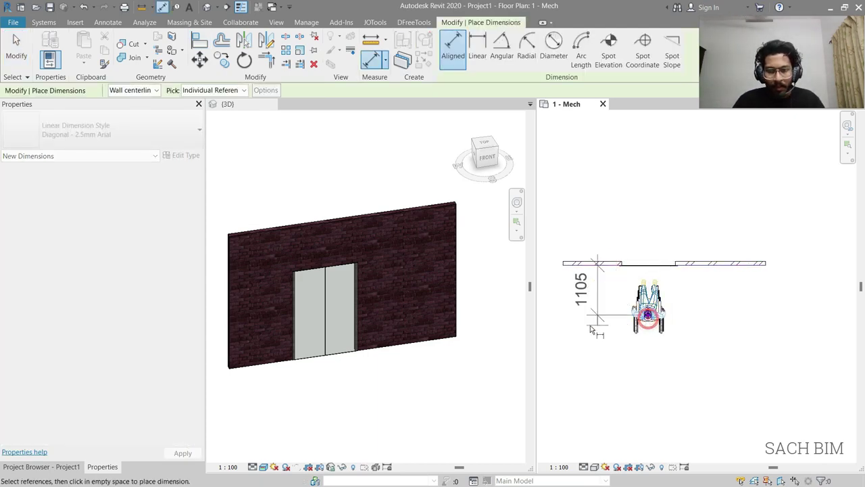
left_click(581, 327)
key("Escape")
key("Escape")
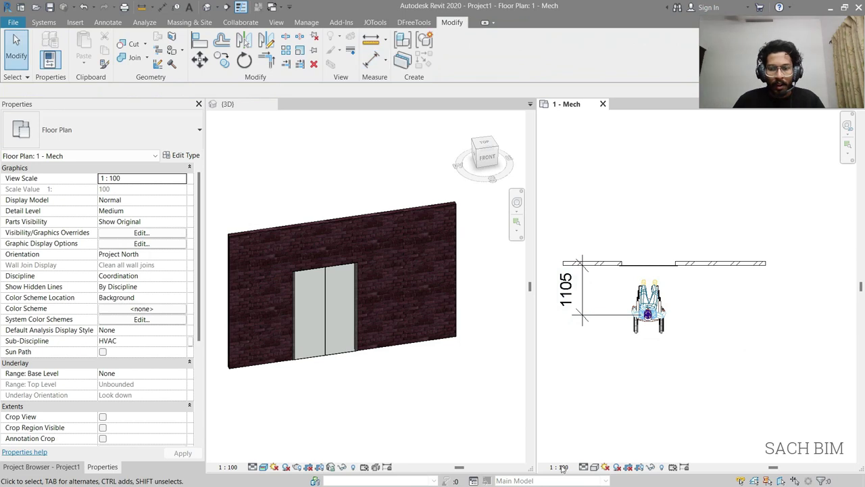
left_click(558, 466)
left_click(576, 385)
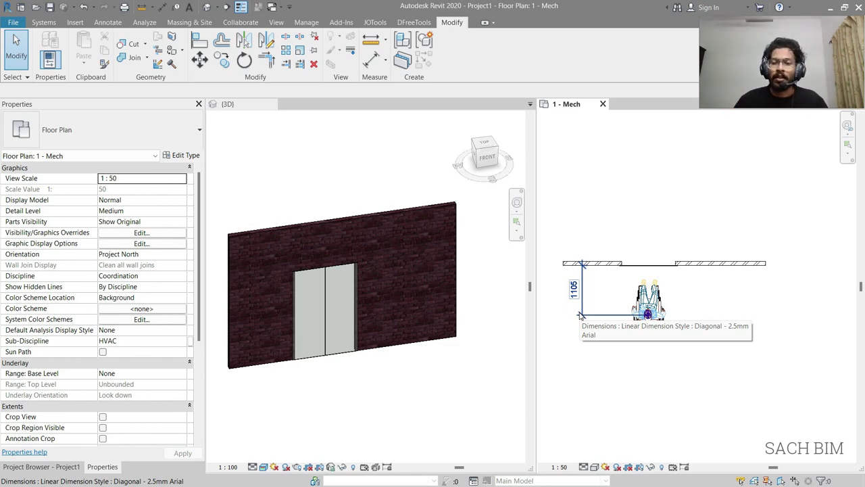
- Turn the 1105 dimension into a reporting global parameter named OB Distance
left_click(580, 315)
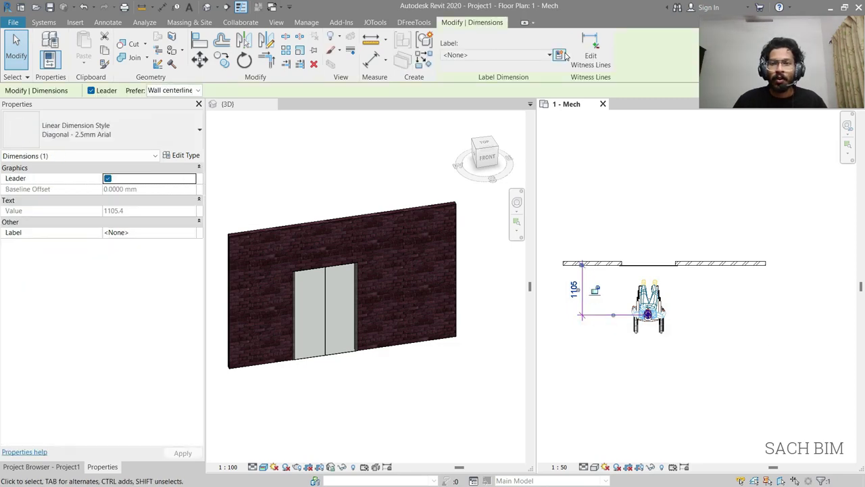
left_click(560, 54)
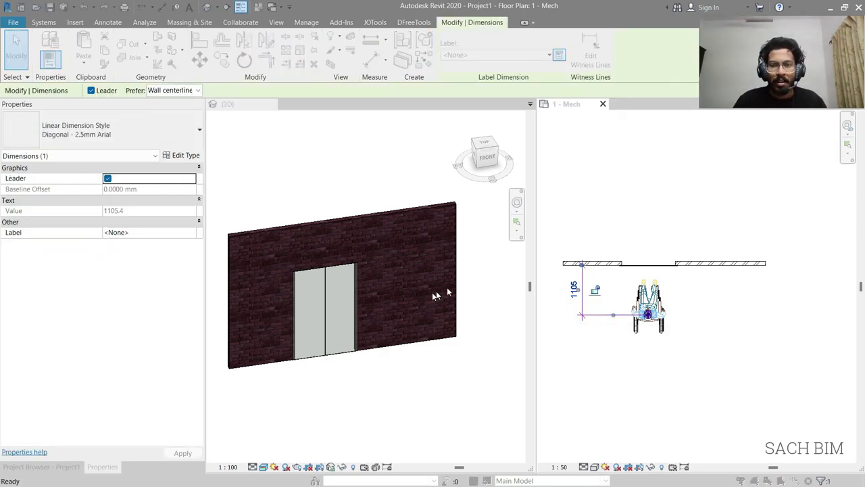
left_click(419, 176)
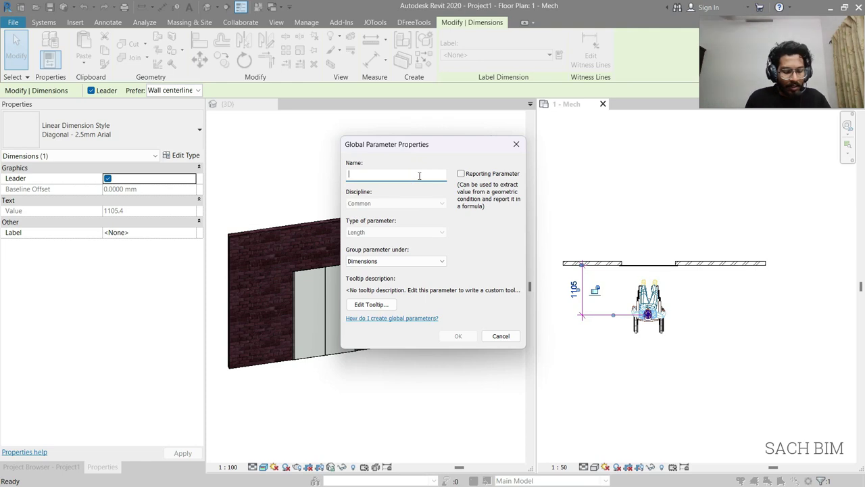
type("0")
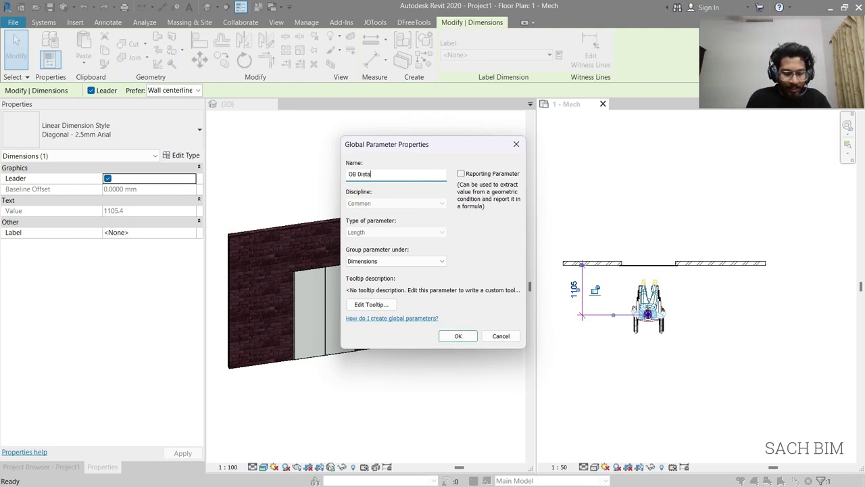
left_click(461, 175)
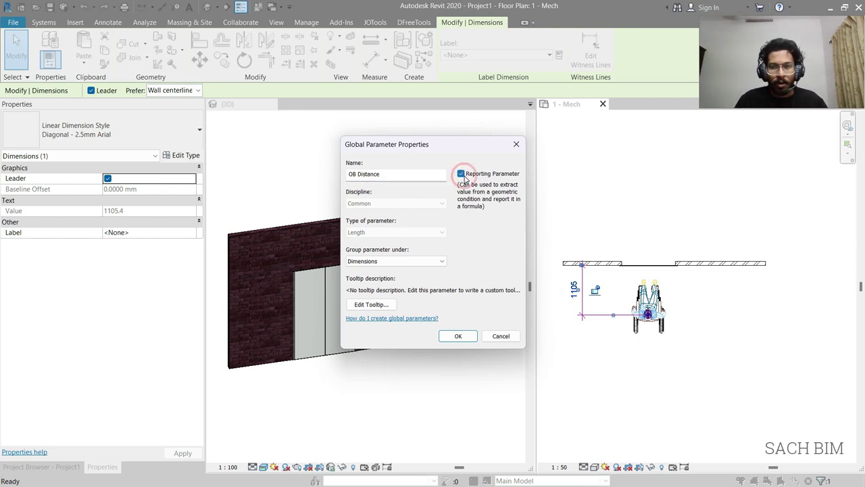
left_click(457, 336)
left_click(612, 338)
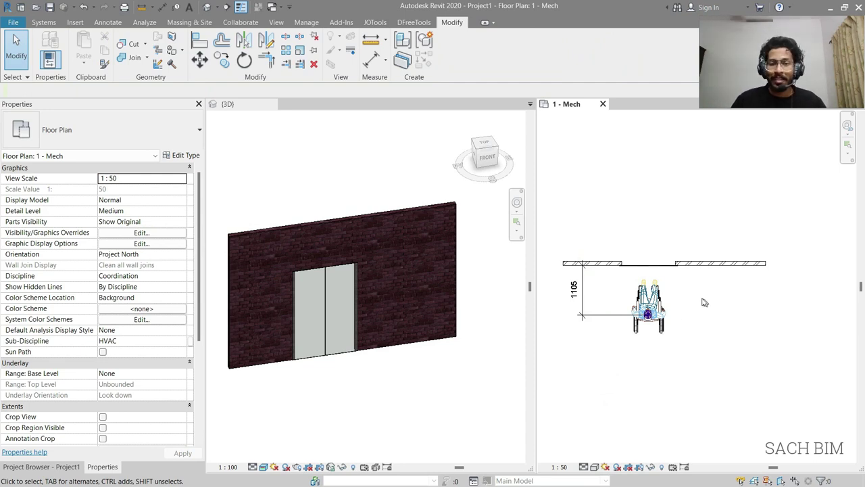
left_click(652, 265)
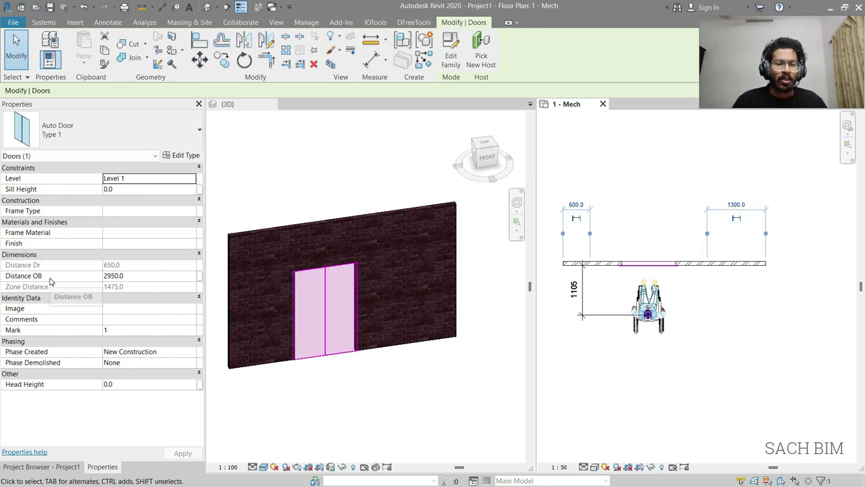
- Associate the door's Distance OB with OB Distance (report) and pull the wheelchair back from the wall
left_click(200, 279)
left_click(383, 214)
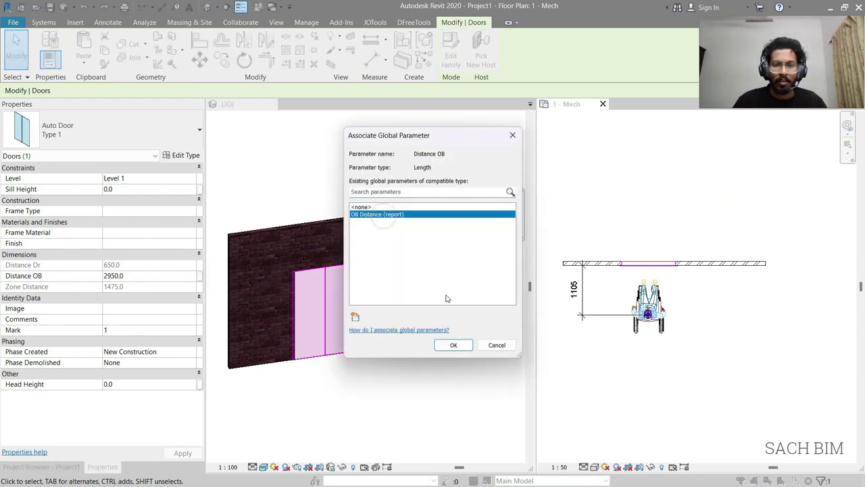
left_click(453, 345)
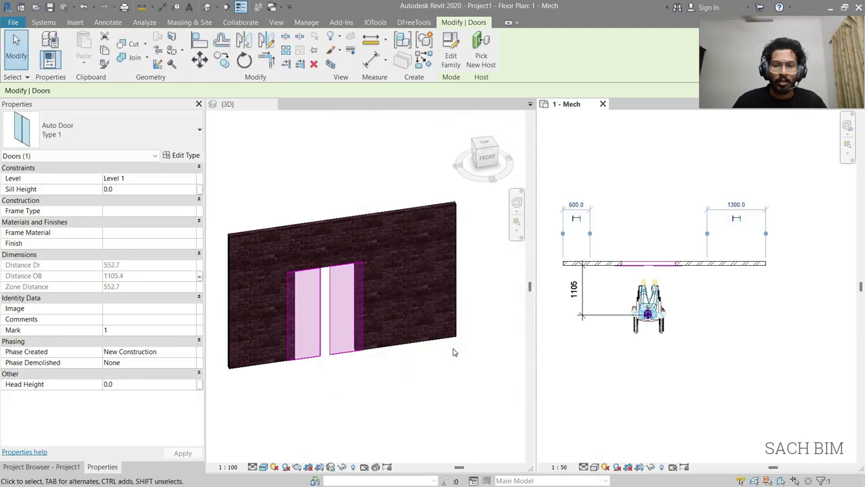
left_click(661, 318)
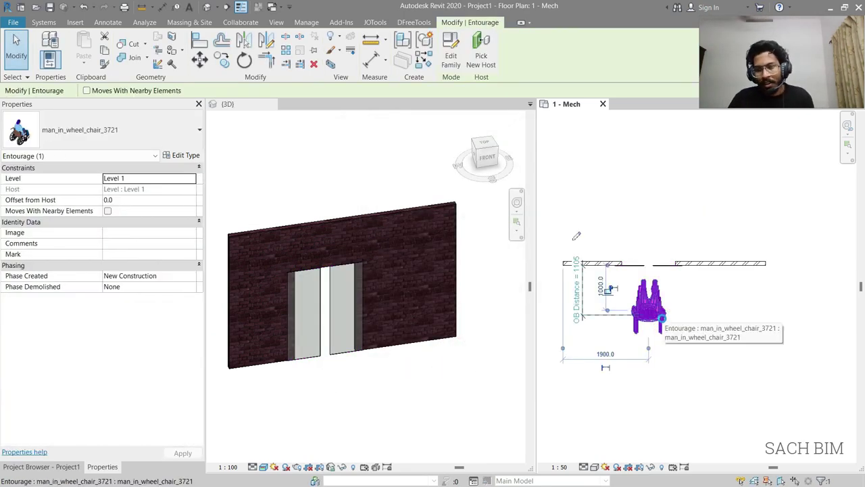
left_click_drag(661, 318, 638, 318)
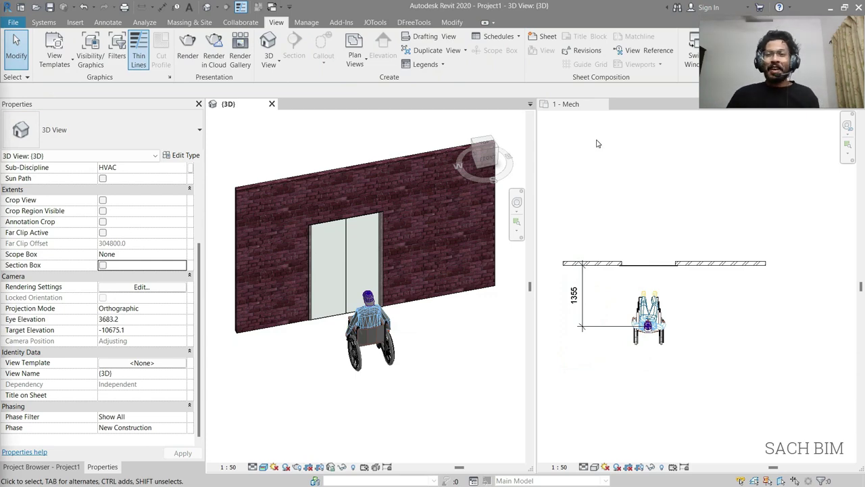
- Nudge the wheelchair up through the doorway until OB Distance reads 1695 and the panels close
left_click(684, 327)
left_click(661, 324)
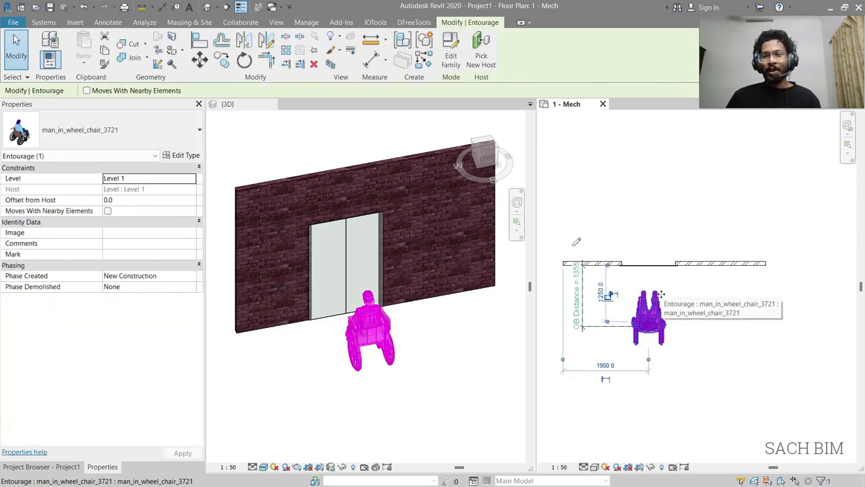
key("Up")
key("Up")
key("Up")
key("Up")
key("Up")
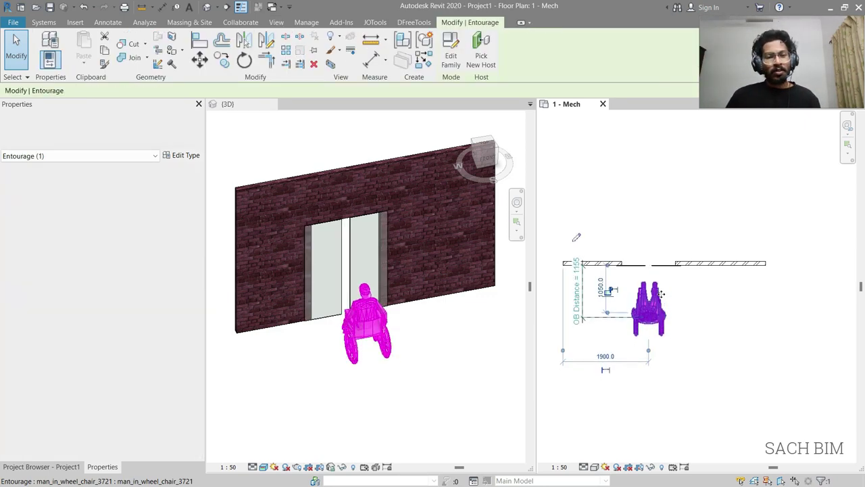
key("Up")
key("Up")
key("Up")
key("Up")
key("Up")
key("Up")
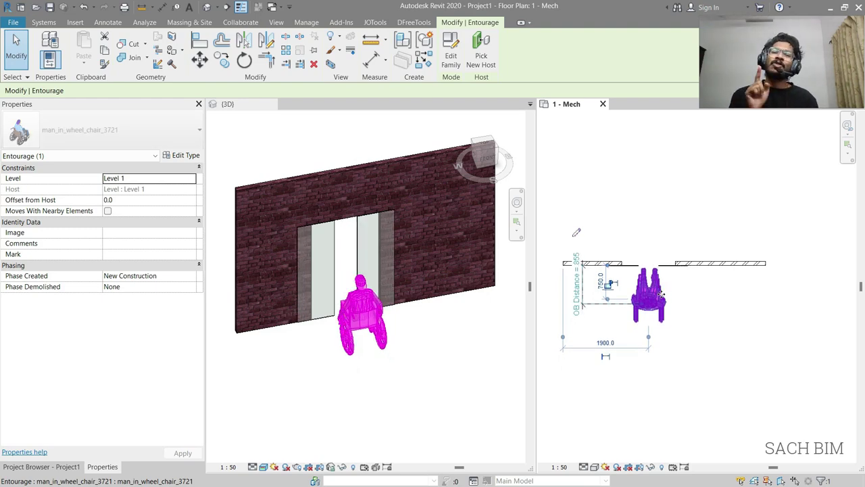
key("Up")
key("Up")
key("Up")
key("Up")
key("Up")
key("Up")
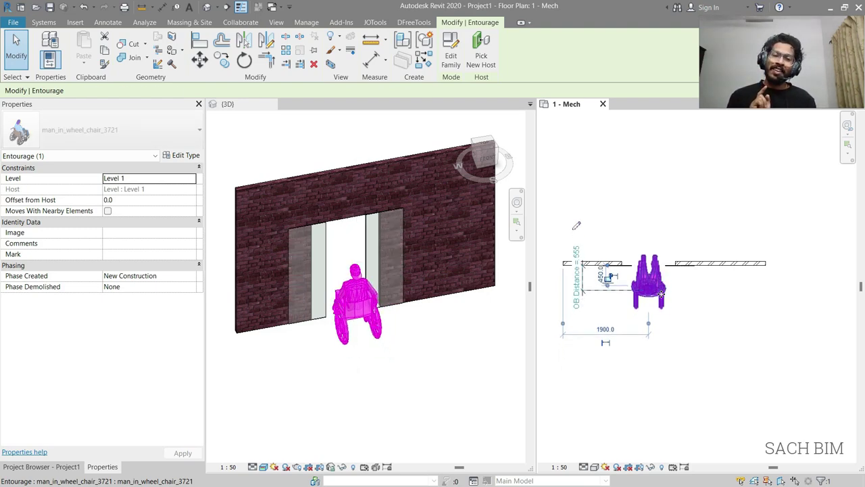
key("Up")
key("Up")
key("Up")
key("Up")
key("Up")
key("Up")
key("Up")
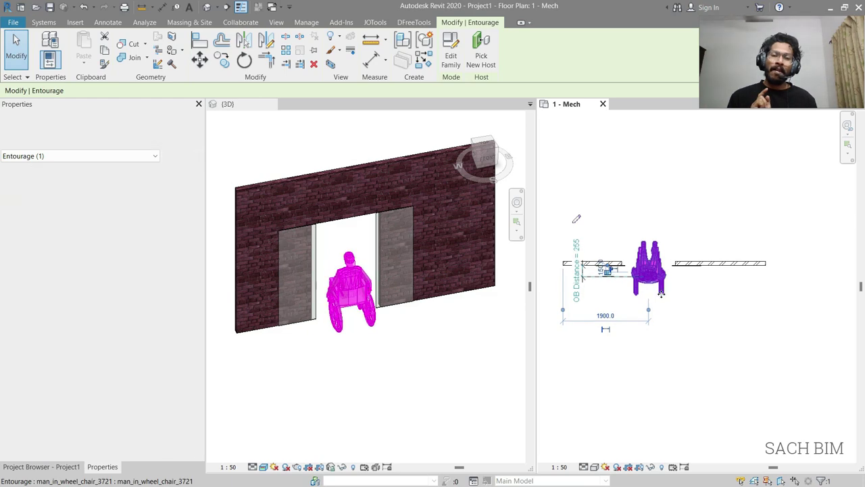
key("Up")
key("Up")
key("Up")
key("Up")
key("Up")
key("Up")
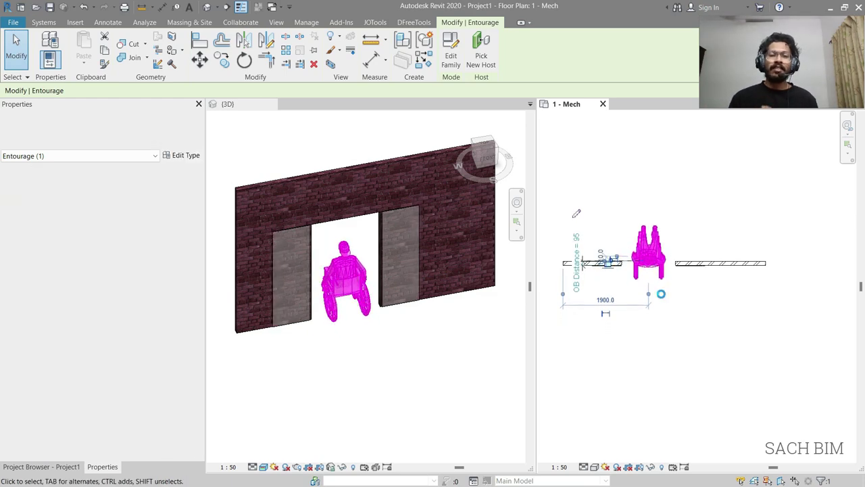
key("Up")
key("Up")
key("Up")
key("Up")
key("Up")
key("Up")
key("Up")
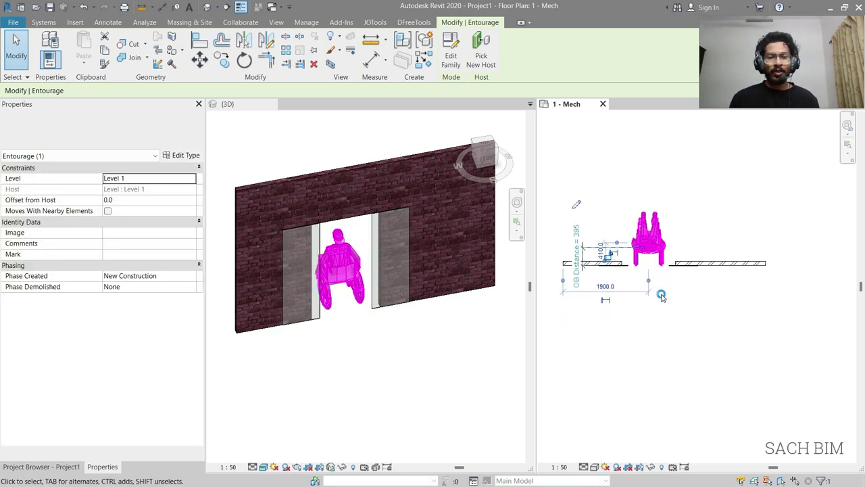
key("Up")
key("Up")
key("Up")
key("Up")
key("Up")
key("Up")
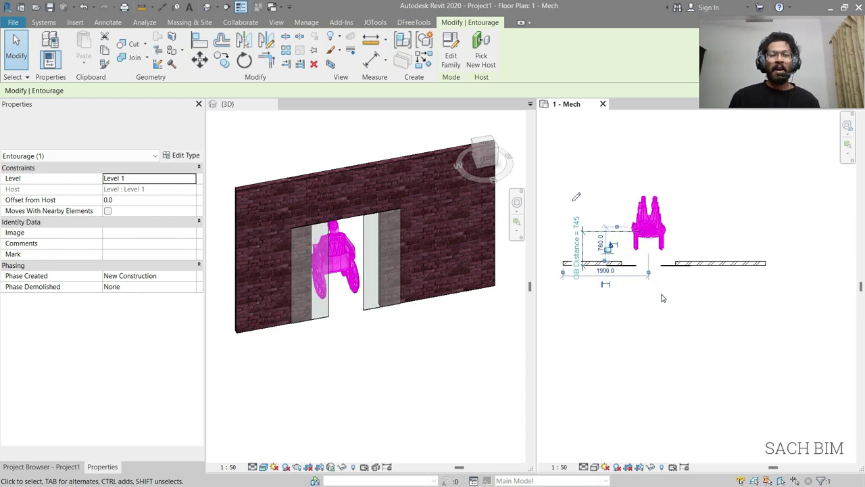
key("Up")
key("Up")
key("Up")
key("Up")
key("Up")
key("Up")
key("Up")
key("Up")
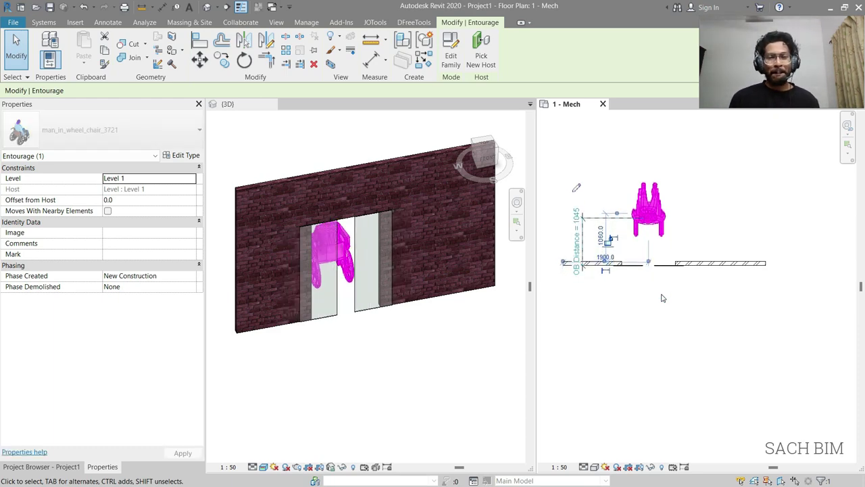
key("Up")
key("Up")
key("Up")
key("Up")
key("Up")
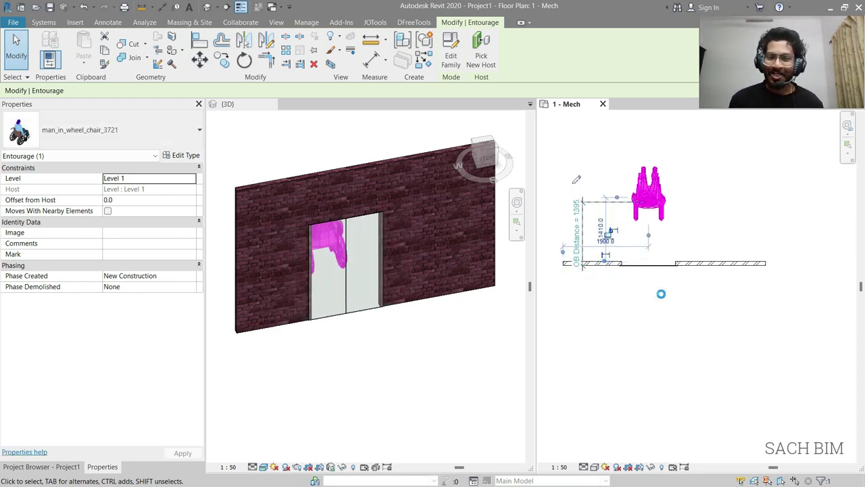
key("Up")
key("Up")
key("Up")
key("Up")
key("Up")
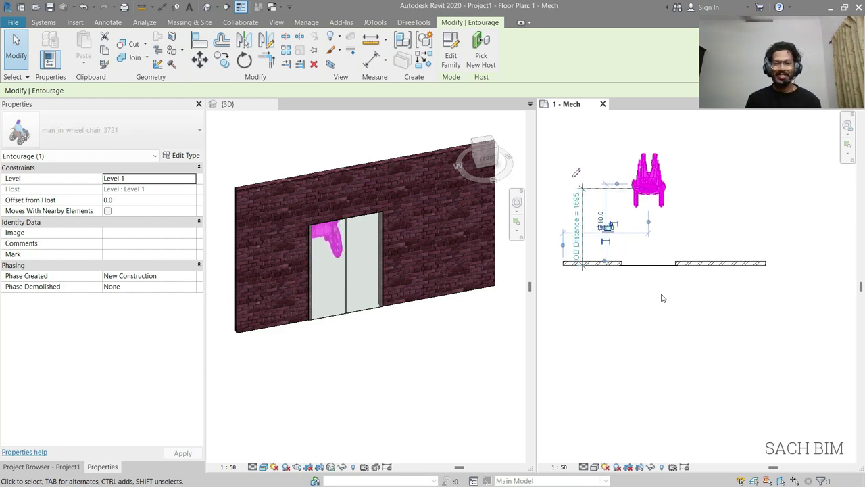